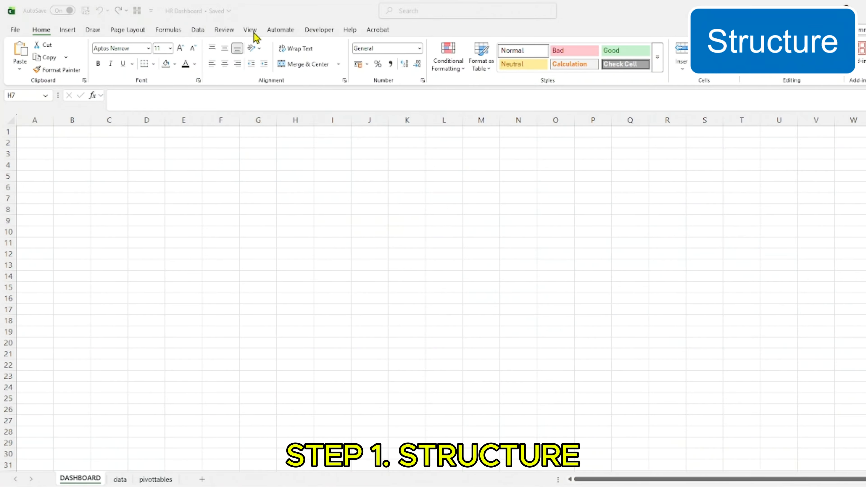
Hide the gridlines and fill the entire DASHBOARD sheet with light gray
{"action": "left_click", "coordinate": [252, 30]}
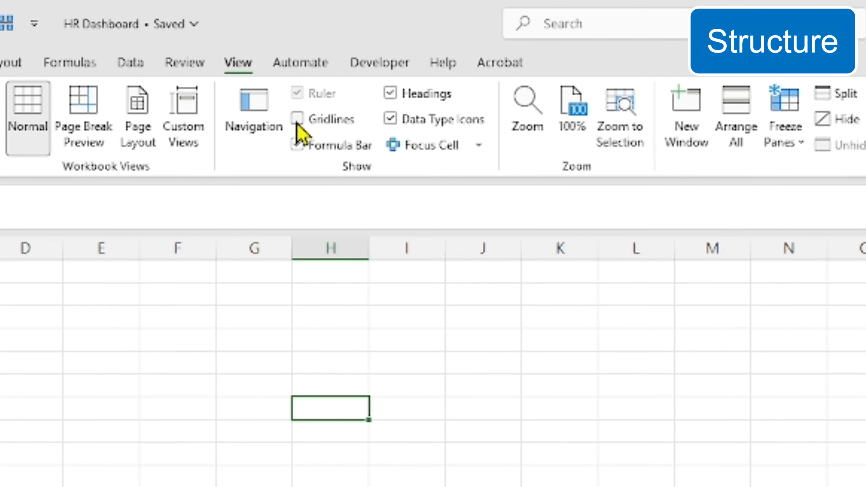
{"action": "key", "text": "ctrl+a"}
{"action": "left_click", "coordinate": [76, 55]}
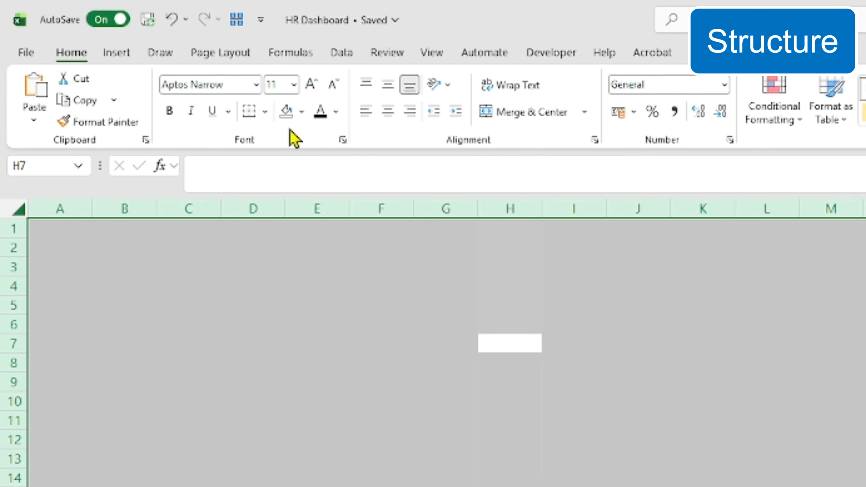
{"action": "left_click", "coordinate": [302, 112]}
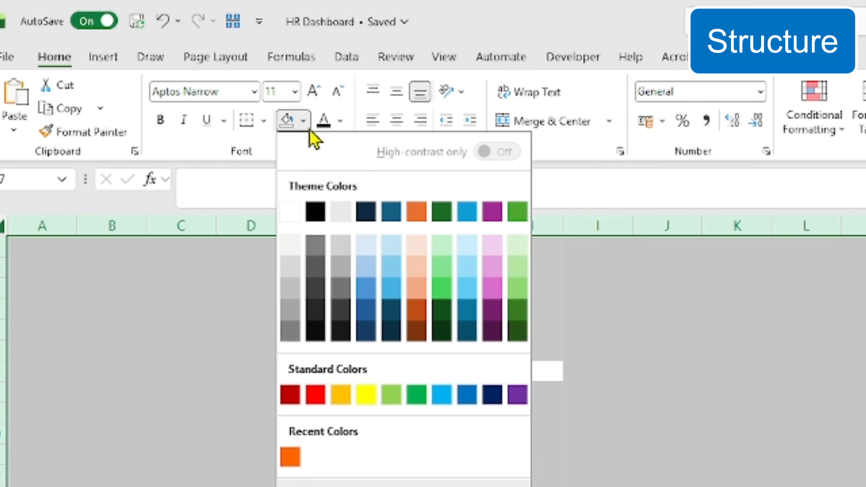
{"action": "left_click", "coordinate": [337, 198]}
{"action": "left_click", "coordinate": [510, 305]}
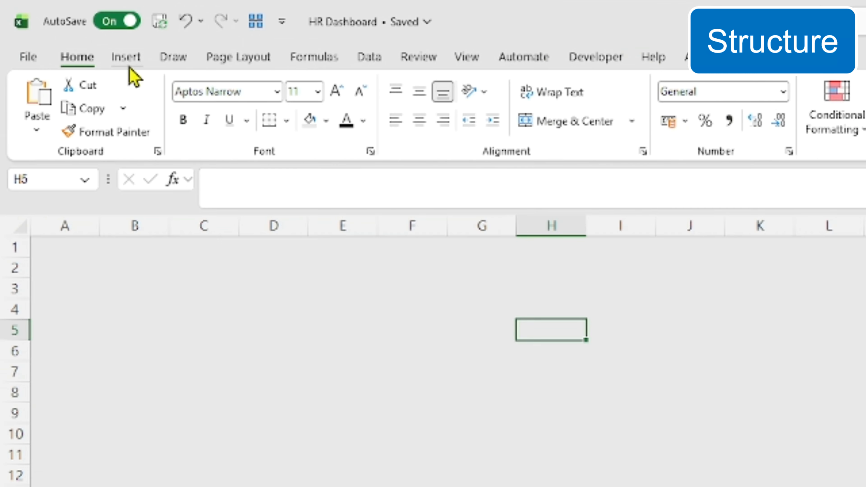
Draw a header rectangle across rows 1 to 3, spanning columns A to T
{"action": "left_click", "coordinate": [67, 30]}
{"action": "left_click", "coordinate": [339, 144]}
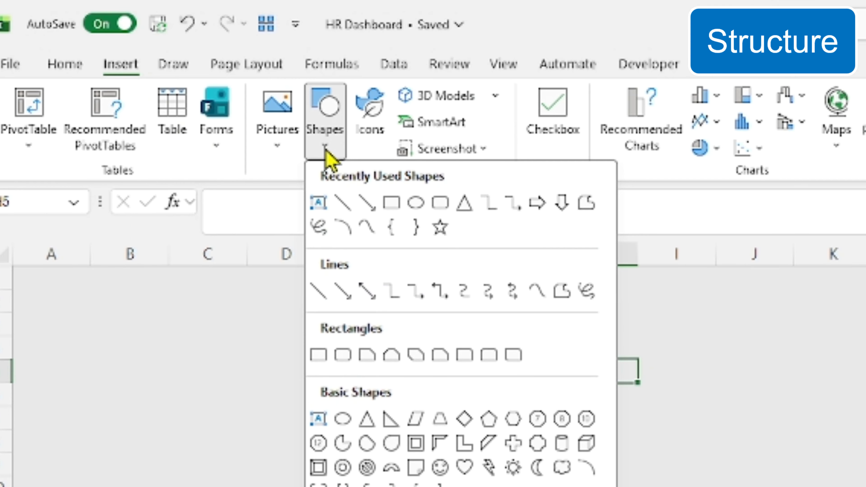
{"action": "left_click", "coordinate": [319, 355]}
{"action": "left_click_drag", "start_coordinate": [13, 267], "coordinate": [857, 331]}
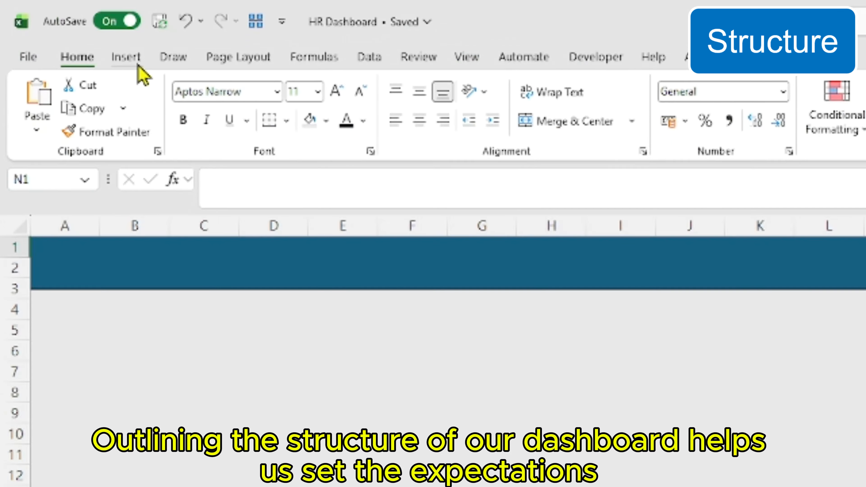
Draw a tall rounded rectangle as a side panel under the header, covering columns A to C from row 4 to row 30
{"action": "left_click", "coordinate": [120, 64]}
{"action": "left_click", "coordinate": [335, 145]}
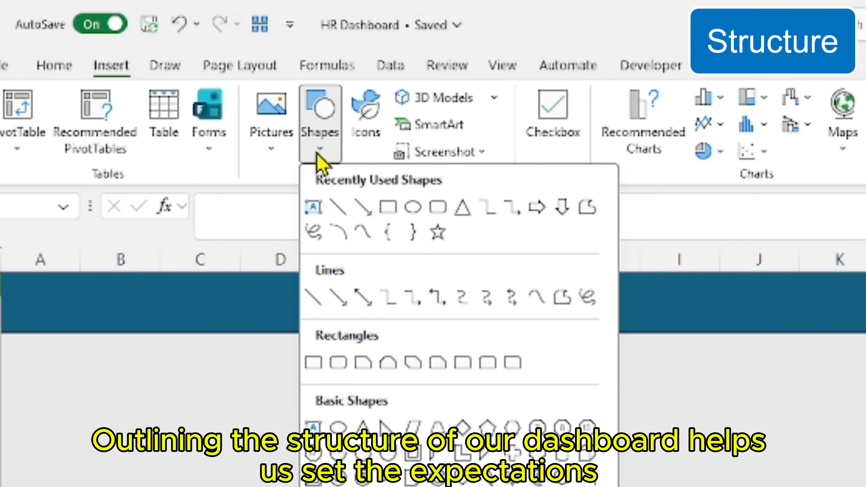
{"action": "left_click", "coordinate": [338, 362]}
{"action": "left_click_drag", "start_coordinate": [24, 158], "coordinate": [139, 464]}
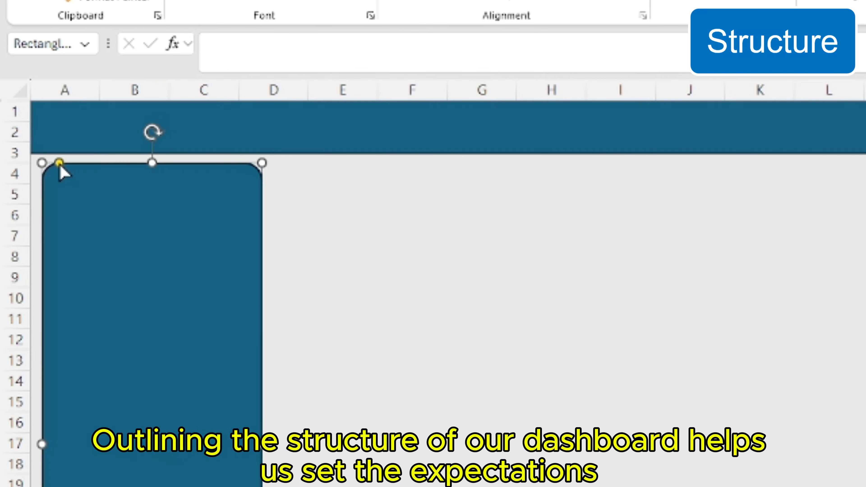
Duplicate the side panel and resize the copy into a metric card over columns D to H, rows 4 to 8
{"action": "key", "text": "ctrl+c"}
{"action": "left_click", "coordinate": [284, 174]}
{"action": "key", "text": "ctrl+v"}
{"action": "left_click_drag", "start_coordinate": [191, 236], "coordinate": [208, 236]}
{"action": "left_click_drag", "start_coordinate": [205, 461], "coordinate": [204, 213]}
{"action": "left_click_drag", "start_coordinate": [264, 186], "coordinate": [356, 188]}
Duplicate the metric card to form an evenly spaced row of four cards beneath the header
{"action": "key", "text": "ctrl+c"}
{"action": "left_click", "coordinate": [304, 177]}
{"action": "key", "text": "ctrl+v"}
{"action": "left_click", "coordinate": [459, 176]}
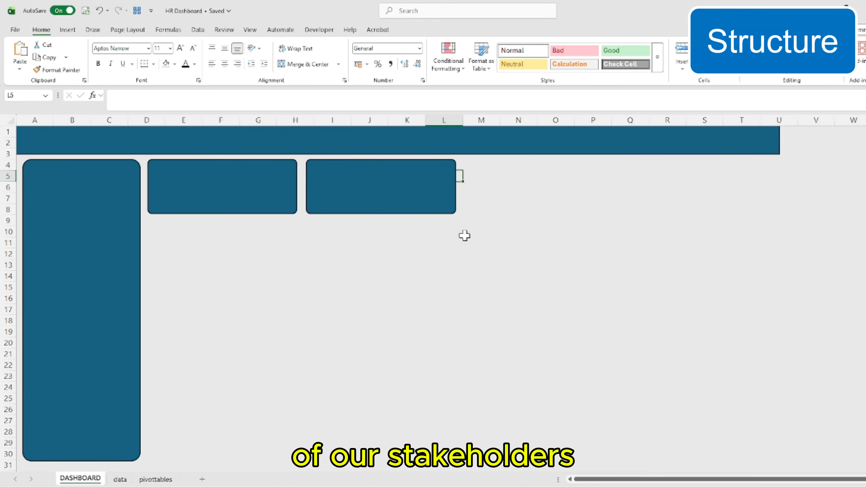
{"action": "key", "text": "ctrl+v"}
{"action": "left_click_drag", "start_coordinate": [474, 211], "coordinate": [512, 200]}
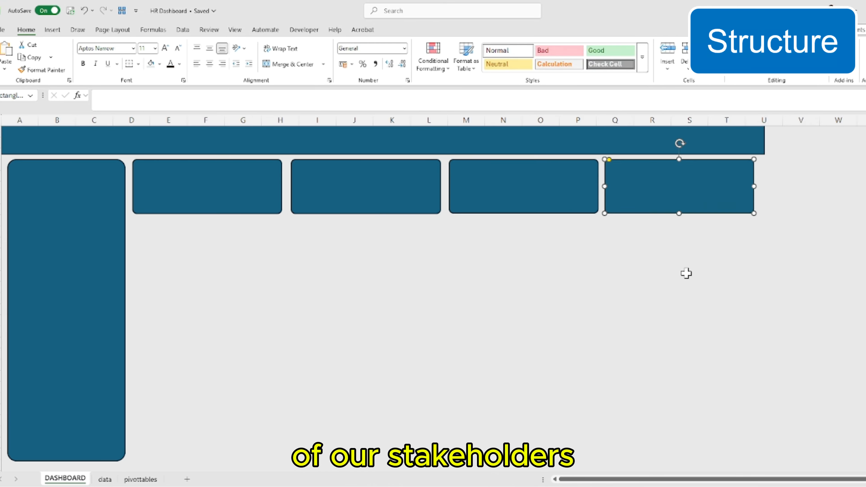
Duplicate the header rectangle and resize the copy into a chart panel under the first two cards, spanning rows 9 to 21
{"action": "left_click", "coordinate": [722, 144]}
{"action": "key", "text": "ctrl+c"}
{"action": "left_click", "coordinate": [783, 145]}
{"action": "key", "text": "ctrl+v"}
{"action": "left_click_drag", "start_coordinate": [692, 160], "coordinate": [639, 233]}
{"action": "left_click_drag", "start_coordinate": [865, 235], "coordinate": [440, 236]}
{"action": "left_click_drag", "start_coordinate": [286, 252], "coordinate": [286, 358]}
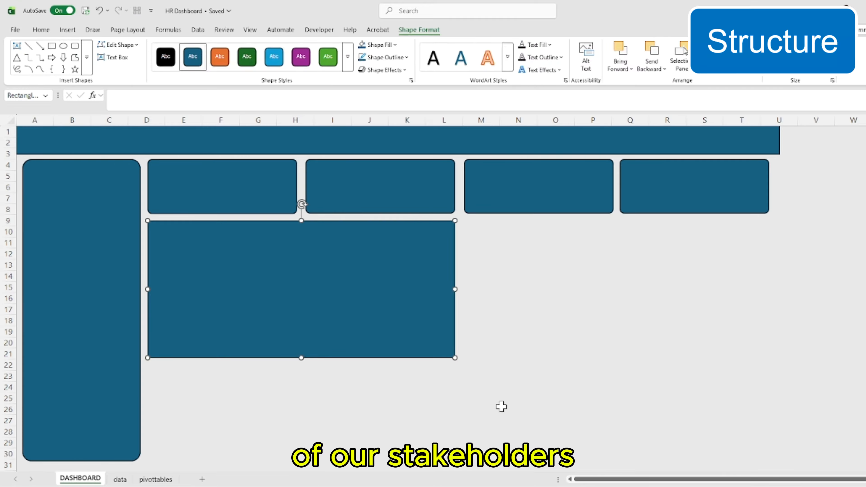
Duplicate the chart panel directly below itself and shorten the copy to fit rows 22 to 30
{"action": "key", "text": "ctrl+c"}
{"action": "left_click", "coordinate": [412, 392]}
{"action": "key", "text": "ctrl+v"}
{"action": "left_click_drag", "start_coordinate": [542, 392], "coordinate": [302, 391]}
{"action": "left_click_drag", "start_coordinate": [301, 324], "coordinate": [301, 364]}
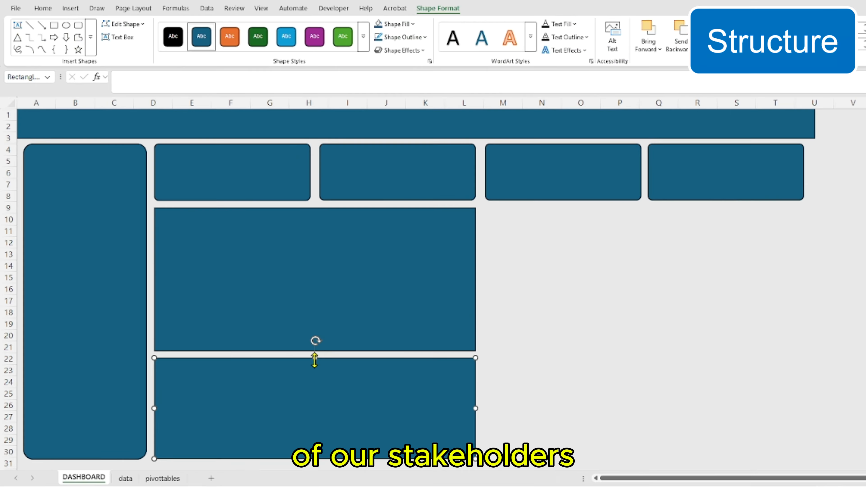
Add matching upper and lower chart panels under the last two cards, aligned with the existing pair
{"action": "left_click", "coordinate": [459, 243]}
{"action": "key", "text": "ctrl+v"}
{"action": "left_click_drag", "start_coordinate": [550, 313], "coordinate": [563, 287]}
{"action": "key", "text": "ctrl+c"}
{"action": "left_click", "coordinate": [455, 370]}
{"action": "key", "text": "ctrl+v"}
{"action": "mouse_move", "coordinate": [530, 426]}
{"action": "left_mouse_down"}
{"action": "mouse_move", "coordinate": [493, 429]}
{"action": "mouse_move", "coordinate": [530, 412]}
{"action": "left_mouse_up"}
Fill the side panel, all four cards and all four chart panels with white and remove their dark outlines
{"action": "left_click", "coordinate": [55, 198]}
{"action": "left_click", "coordinate": [182, 180], "text": "ctrl"}
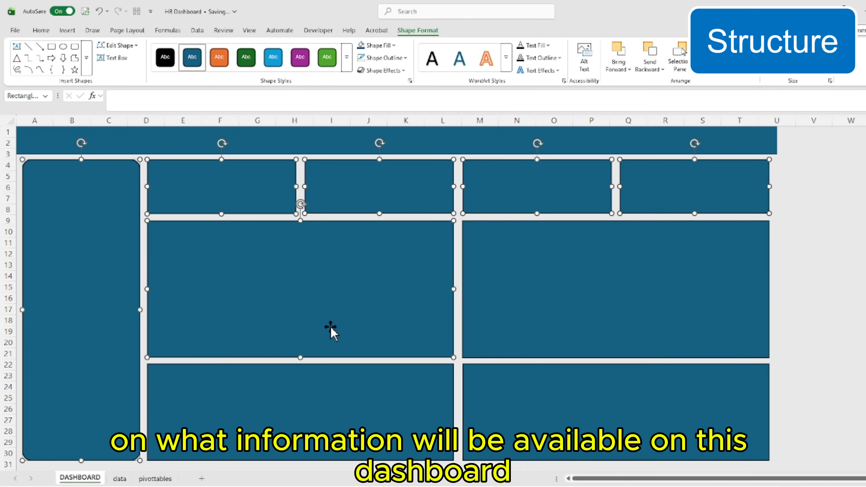
{"action": "left_click", "coordinate": [531, 314], "text": "ctrl"}
{"action": "left_click", "coordinate": [402, 392], "text": "ctrl"}
{"action": "left_click", "coordinate": [533, 406], "text": "ctrl"}
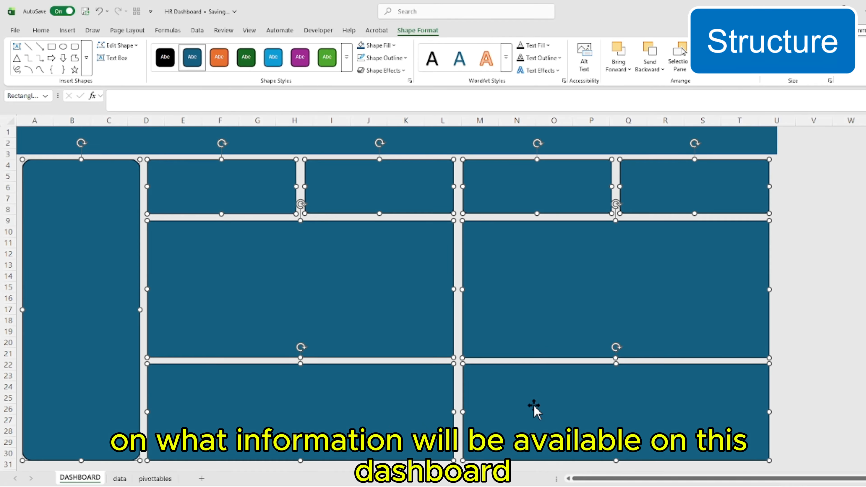
{"action": "left_click", "coordinate": [392, 46]}
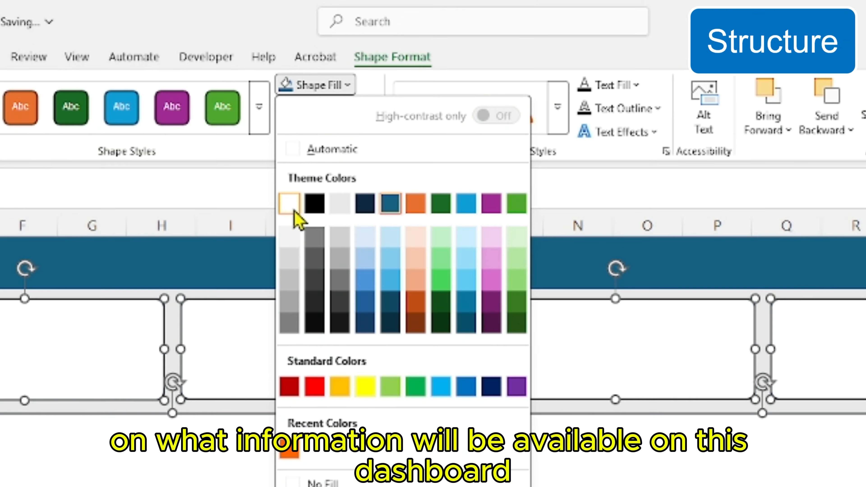
{"action": "left_click", "coordinate": [292, 209]}
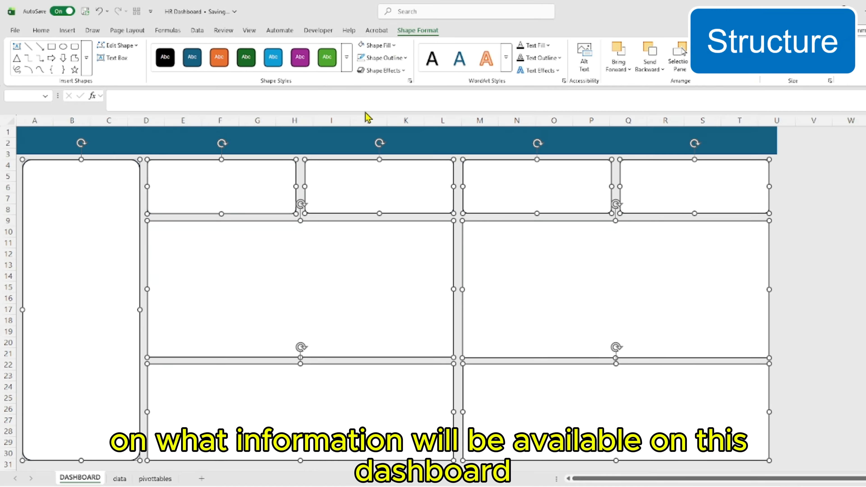
{"action": "left_click", "coordinate": [330, 108]}
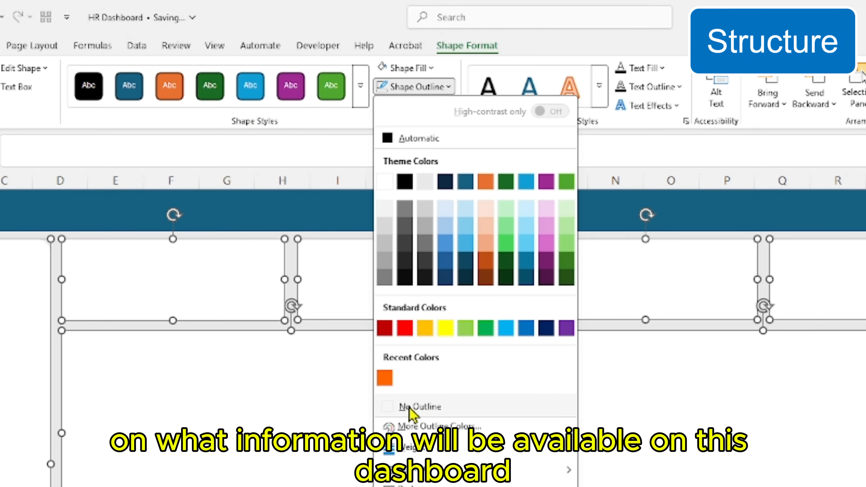
{"action": "left_click", "coordinate": [409, 408]}
{"action": "left_click", "coordinate": [812, 296]}
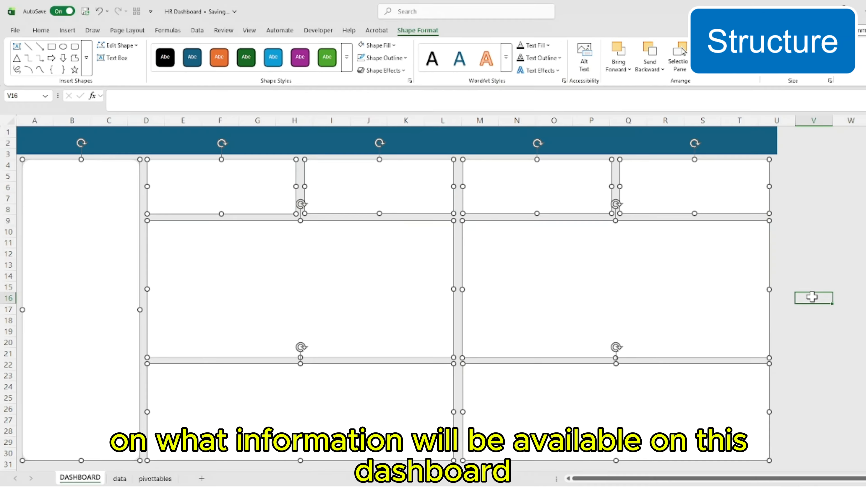
Copy the header rectangle and resize it into a thin title bar along the top of the first chart panel
{"action": "left_click", "coordinate": [737, 140]}
{"action": "key", "text": "ctrl+c"}
{"action": "left_click", "coordinate": [792, 215]}
{"action": "key", "text": "ctrl+v"}
{"action": "left_click_drag", "start_coordinate": [631, 169], "coordinate": [630, 211]}
{"action": "key", "text": "Delete"}
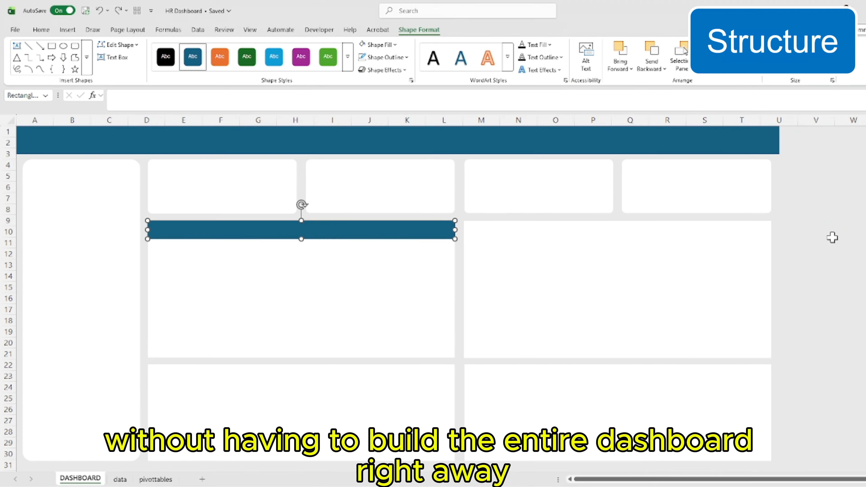
Duplicate the title bar onto the top edges of the other three chart panels
{"action": "key", "text": "ctrl+c"}
{"action": "key", "text": "ctrl+v"}
{"action": "left_click_drag", "start_coordinate": [520, 215], "coordinate": [418, 359]}
{"action": "left_click", "coordinate": [798, 238]}
{"action": "key", "text": "ctrl+v"}
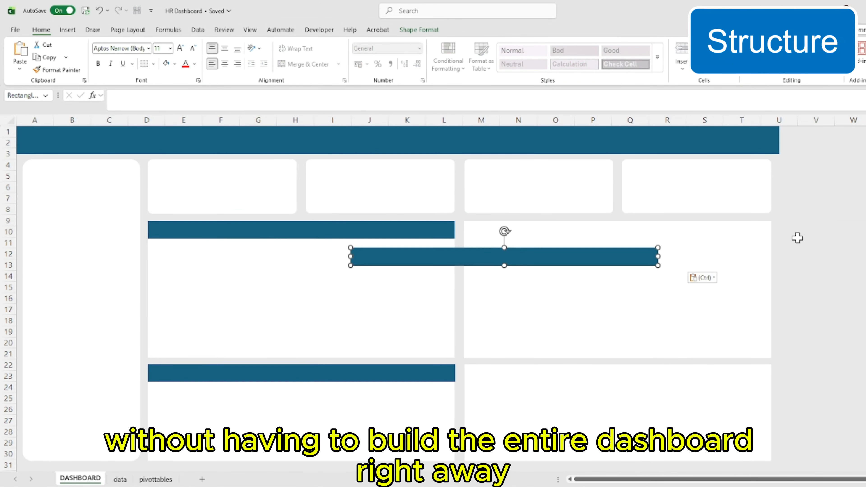
{"action": "left_click_drag", "start_coordinate": [525, 256], "coordinate": [640, 229]}
{"action": "left_click", "coordinate": [852, 278]}
{"action": "key", "text": "ctrl+v"}
{"action": "left_click_drag", "start_coordinate": [787, 256], "coordinate": [690, 358]}
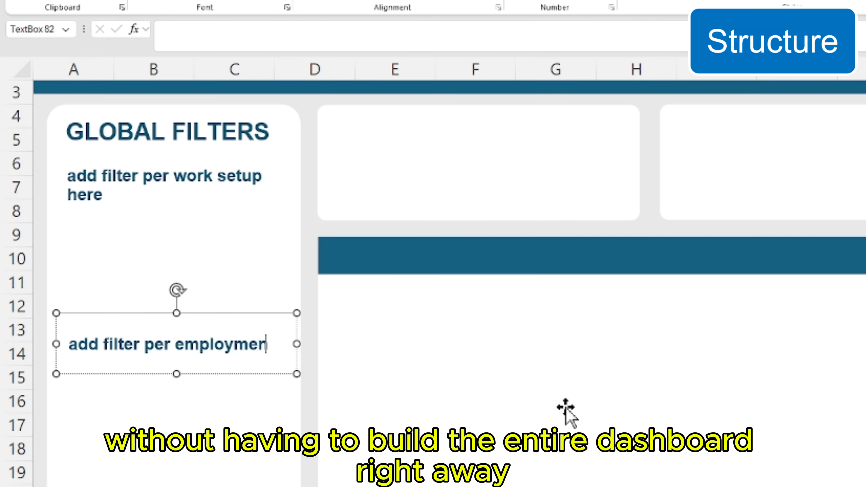
Complete the placeholder "add filter per employment type here" and title the first chart panel "Diversity (Gender & Age)"
{"action": "type", "text": "t type here"}
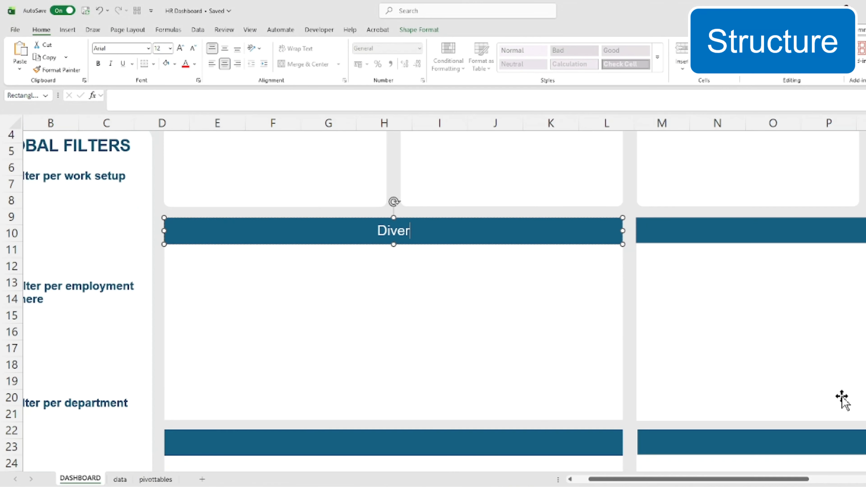
{"action": "type", "text": "e"}
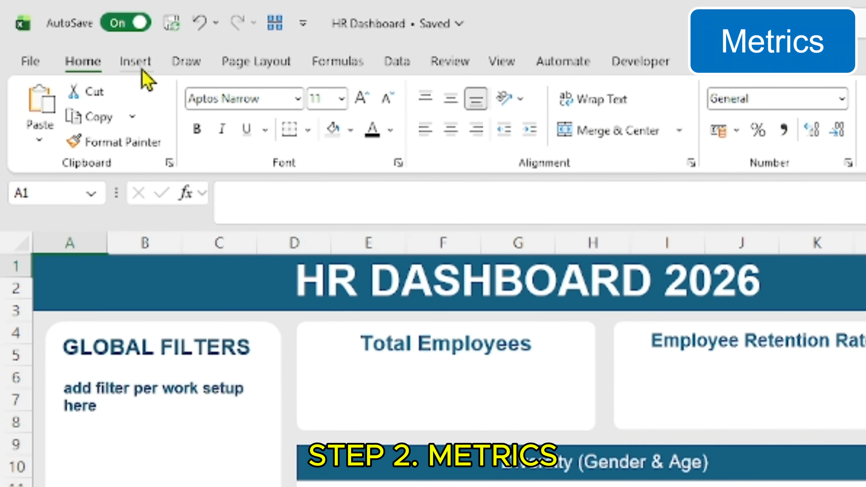
Insert a text box in the Total Employees card and link it to cell A3 of the pivottables sheet
{"action": "left_click", "coordinate": [131, 63]}
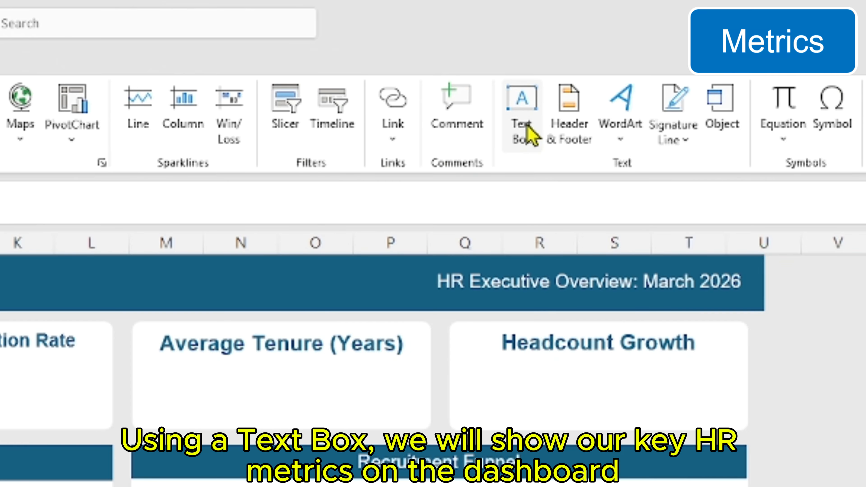
{"action": "left_click", "coordinate": [528, 129]}
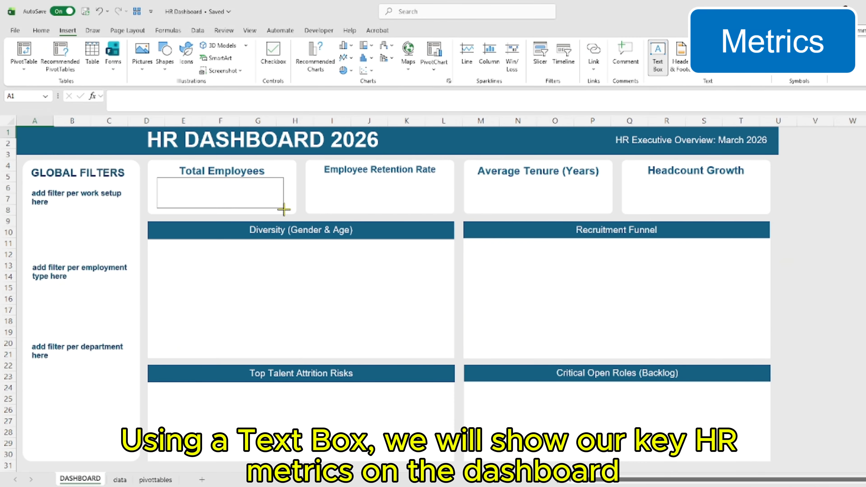
{"action": "left_click_drag", "start_coordinate": [284, 210], "coordinate": [285, 208]}
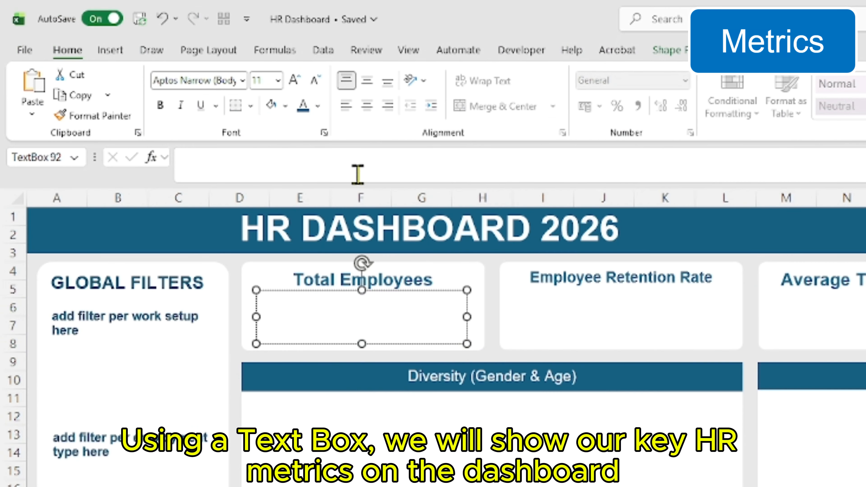
{"action": "left_click", "coordinate": [212, 98]}
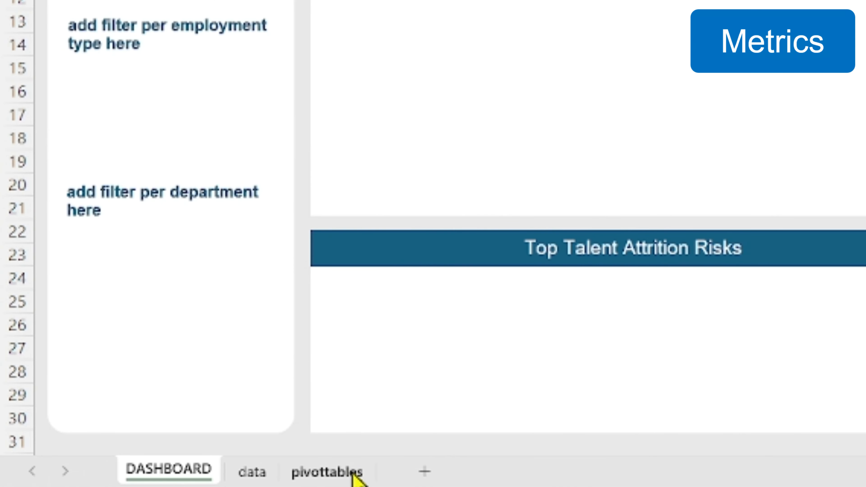
{"action": "left_click", "coordinate": [354, 476]}
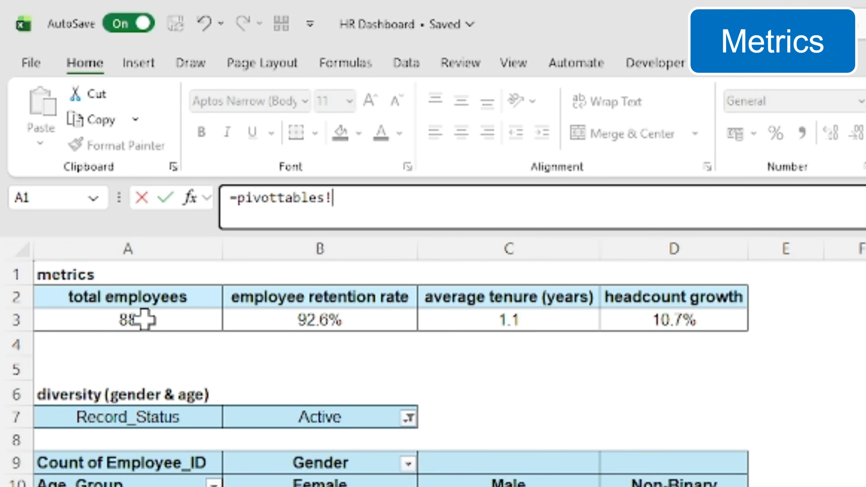
{"action": "left_click", "coordinate": [144, 320]}
{"action": "key", "text": "Return"}
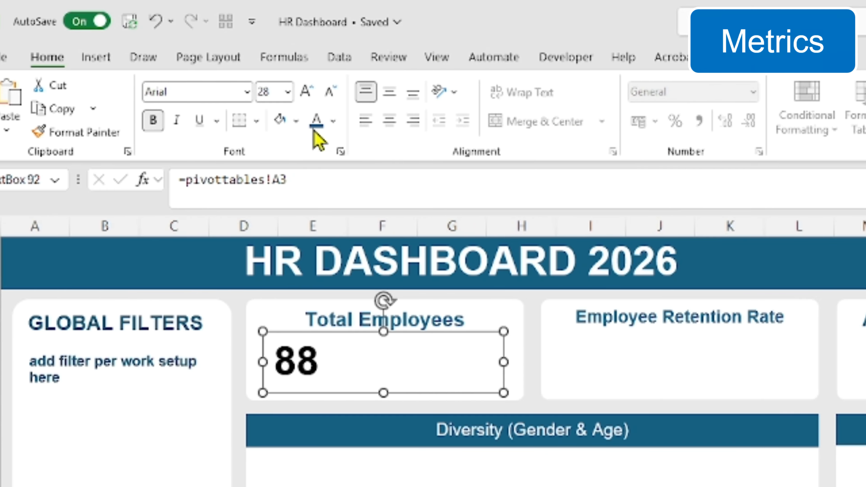
Color the Total Employees value dark teal and center it horizontally and vertically in its text box
{"action": "left_click", "coordinate": [333, 122]}
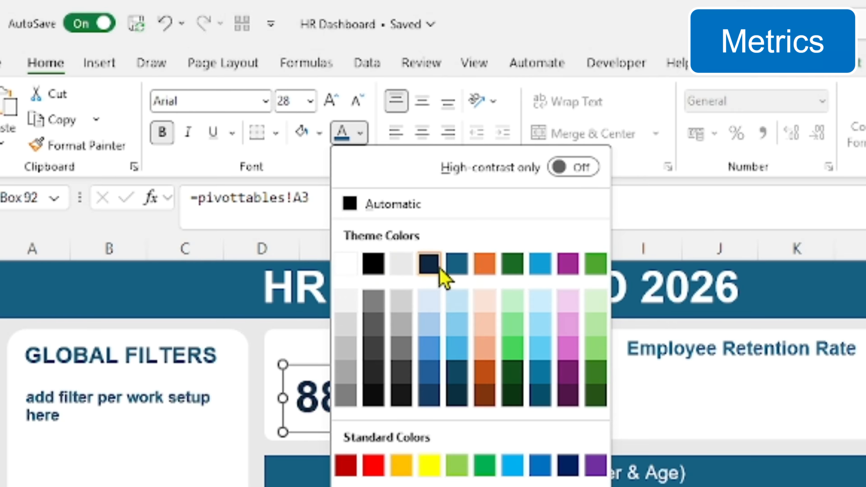
{"action": "left_click", "coordinate": [457, 266]}
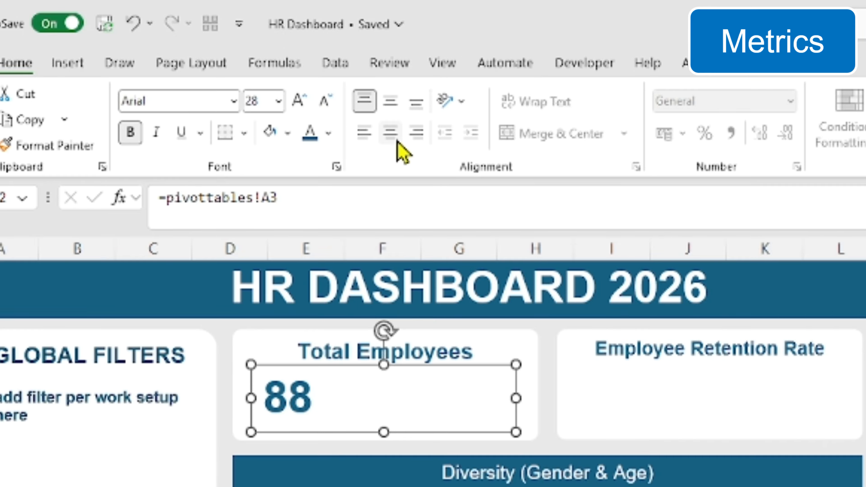
{"action": "left_click", "coordinate": [427, 138]}
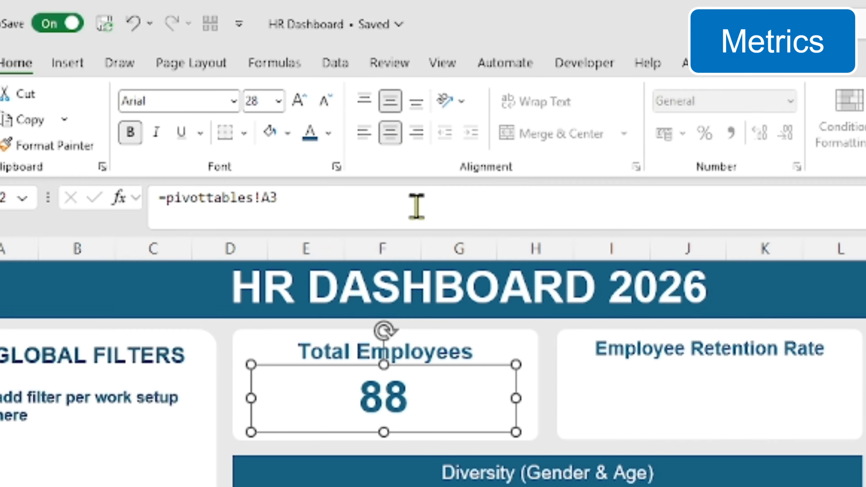
Copy the metric text box into the Employee Retention Rate card and link it to pivottables!B3
{"action": "key", "text": "ctrl+v"}
{"action": "left_click_drag", "start_coordinate": [484, 277], "coordinate": [593, 268]}
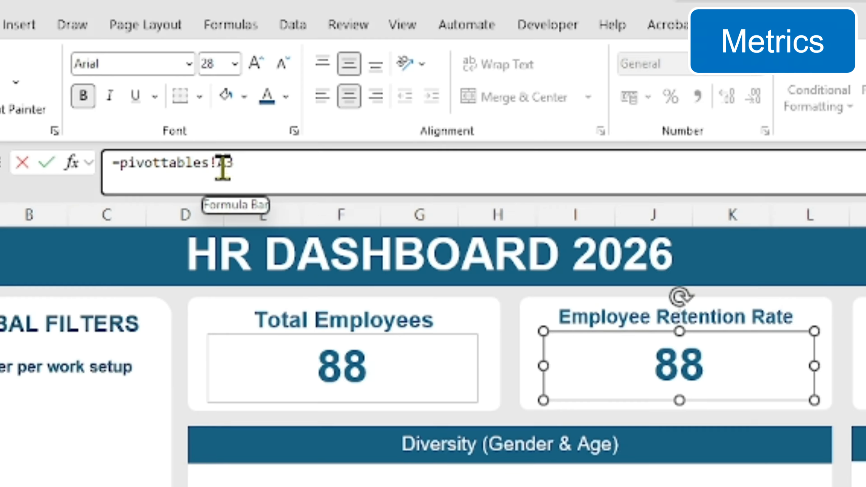
{"action": "left_click", "coordinate": [231, 134]}
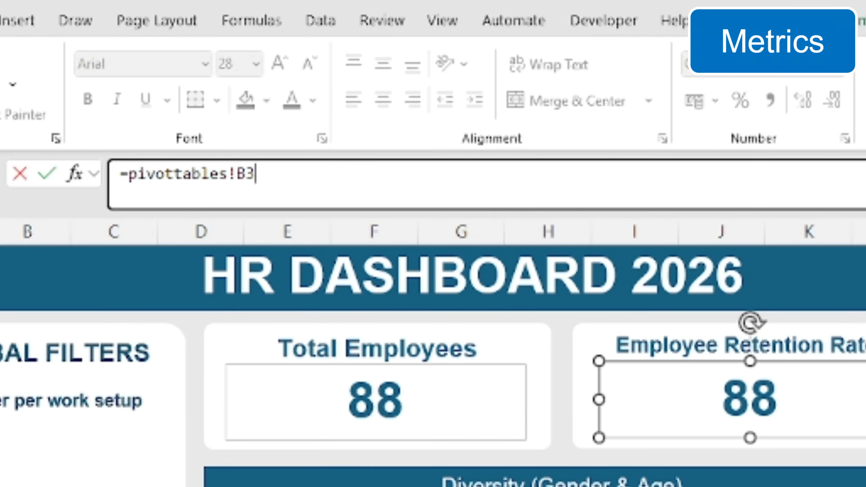
{"action": "key", "text": "Return"}
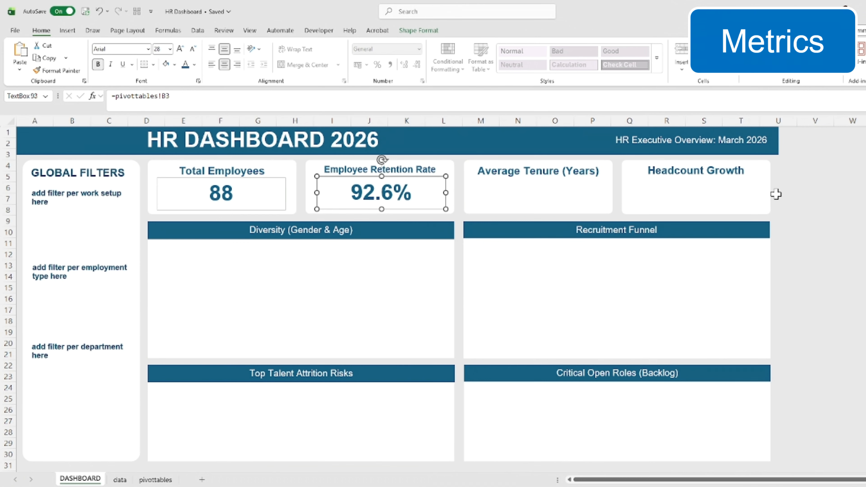
Paste another metric text box into the Average Tenure (Years) card and link it to pivottables!C3
{"action": "key", "text": "ctrl+v"}
{"action": "left_click_drag", "start_coordinate": [493, 206], "coordinate": [580, 202]}
{"action": "left_click", "coordinate": [176, 97]}
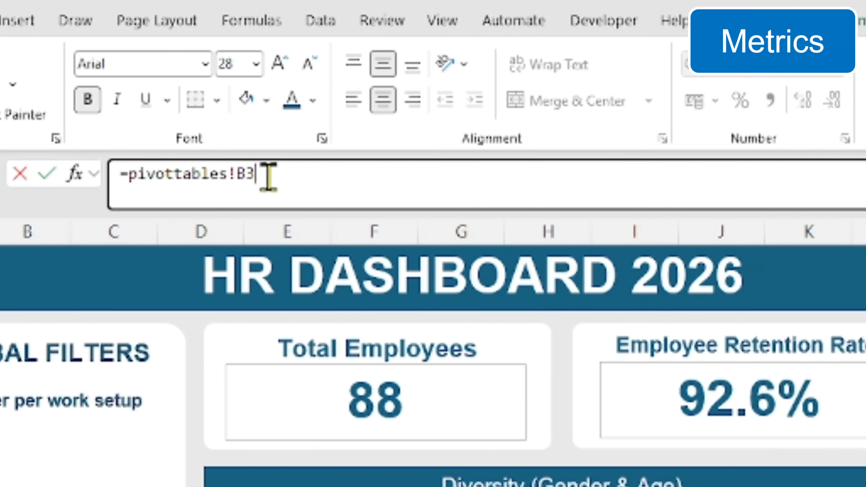
{"action": "key", "text": "Left"}
{"action": "key", "text": "shift+Left"}
{"action": "key", "text": "Return"}
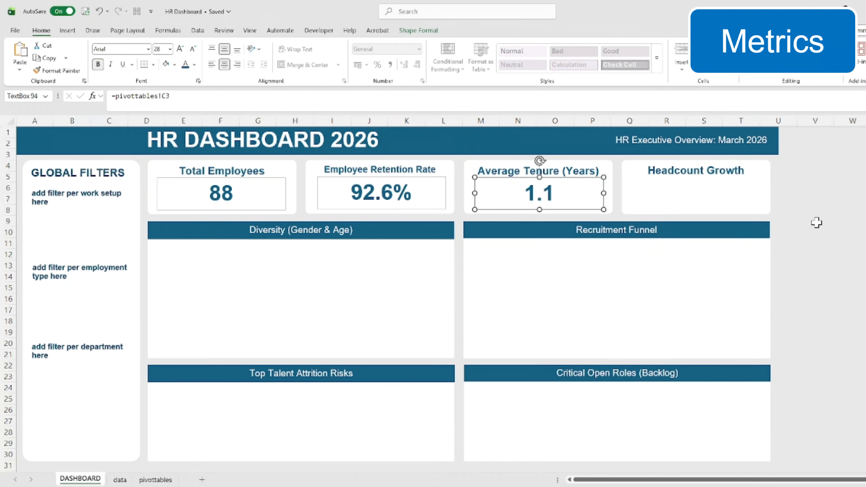
Paste a metric text box into the Headcount Growth card and link it to the headcount growth cell D3 on the pivottables sheet
{"action": "key", "text": "ctrl+v"}
{"action": "left_click_drag", "start_coordinate": [673, 207], "coordinate": [717, 206]}
{"action": "left_click", "coordinate": [176, 97]}
{"action": "key", "text": "Left"}
{"action": "key", "text": "shift+Left"}
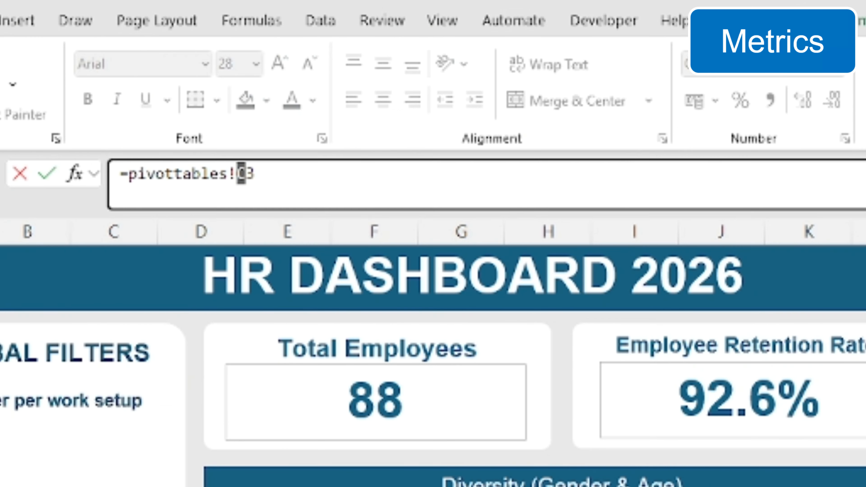
{"action": "left_click", "coordinate": [821, 296]}
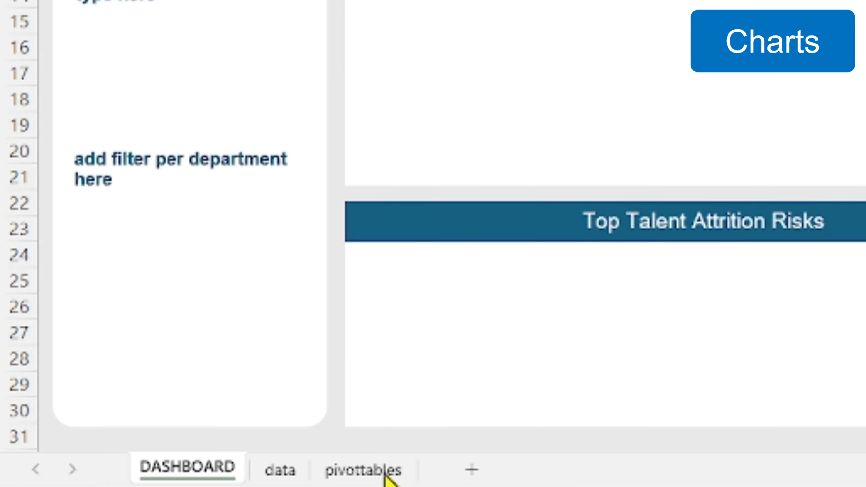
Insert a Clustered Column chart from the diversity (gender & age) pivot table A9:D15 on the pivottables sheet
{"action": "left_click", "coordinate": [383, 477]}
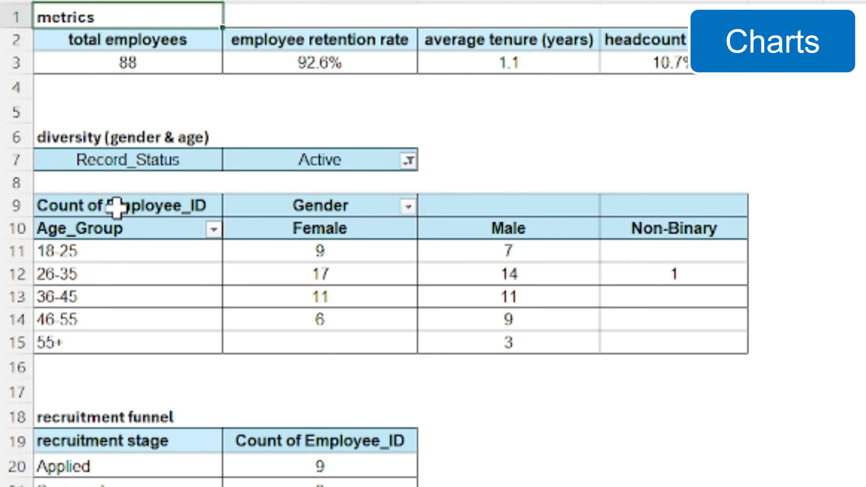
{"action": "left_click_drag", "start_coordinate": [58, 224], "coordinate": [309, 270]}
{"action": "left_click_drag", "start_coordinate": [635, 299], "coordinate": [636, 344]}
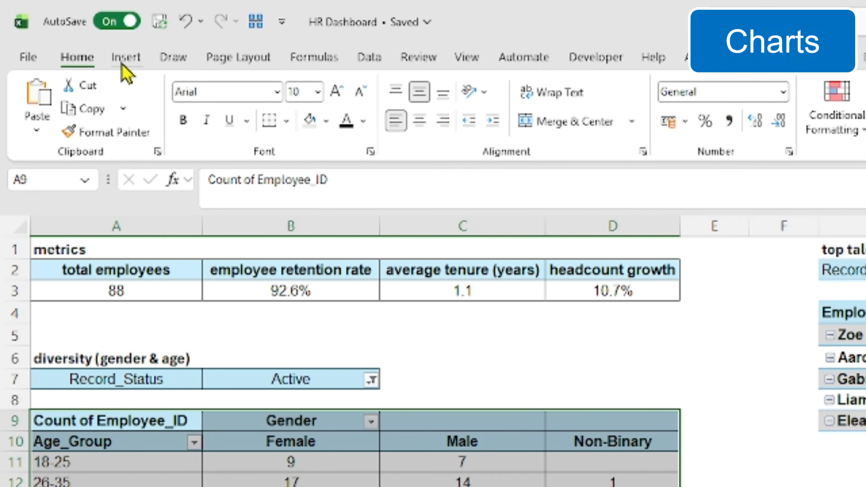
{"action": "left_click", "coordinate": [124, 61]}
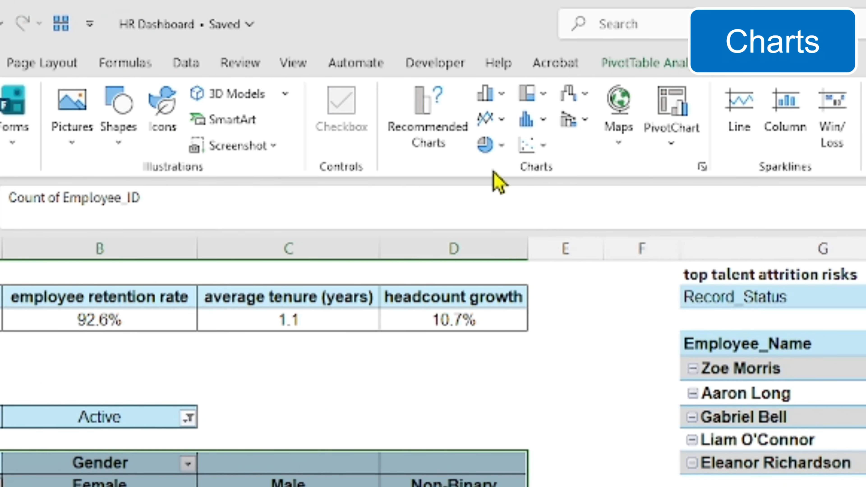
{"action": "left_click", "coordinate": [702, 167]}
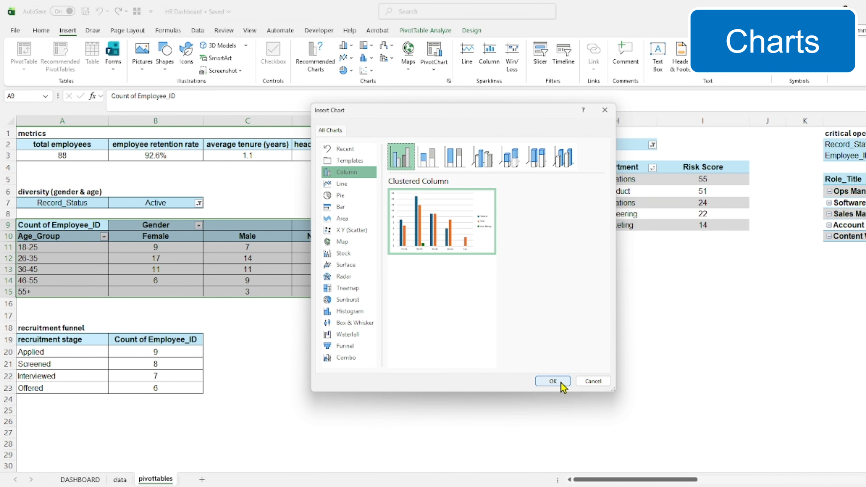
{"action": "left_click", "coordinate": [553, 381]}
Cut the gender and age column chart and paste it into the Diversity (Gender & Age) panel on the DASHBOARD sheet
{"action": "left_click_drag", "start_coordinate": [471, 223], "coordinate": [536, 262]}
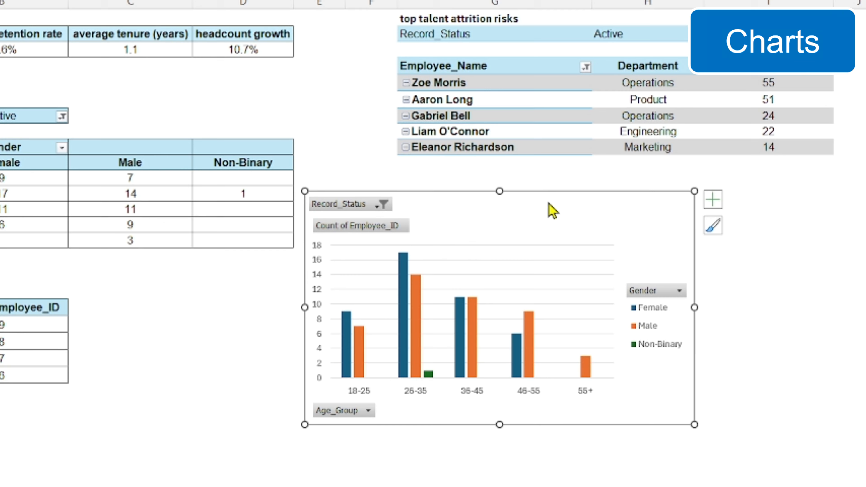
{"action": "right_click", "coordinate": [547, 271]}
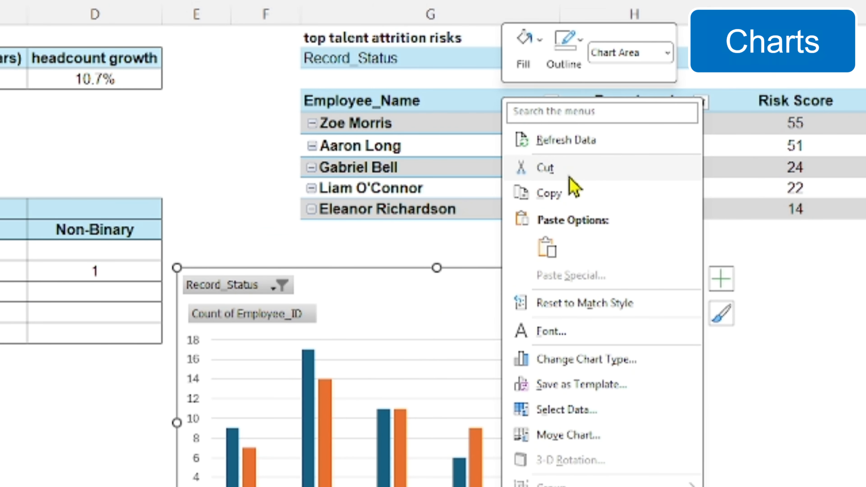
{"action": "left_click", "coordinate": [558, 169]}
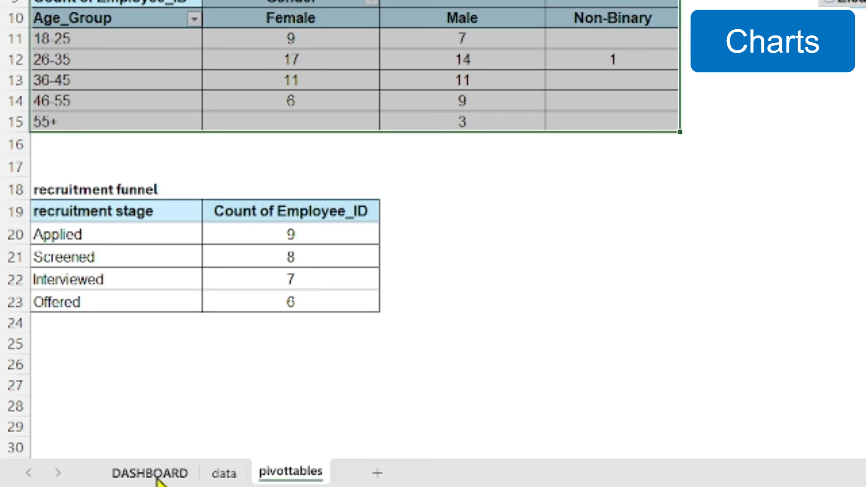
{"action": "left_click", "coordinate": [152, 473]}
{"action": "left_click", "coordinate": [290, 306]}
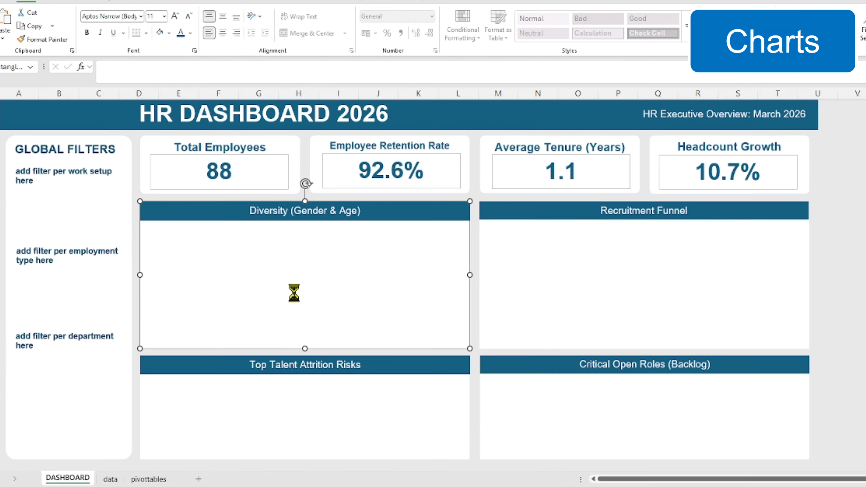
{"action": "key", "text": "ctrl+v"}
Position and resize the column chart to fit inside the Diversity (Gender & Age) panel below its header
{"action": "left_click_drag", "start_coordinate": [353, 239], "coordinate": [356, 261]}
{"action": "left_click_drag", "start_coordinate": [293, 402], "coordinate": [293, 343]}
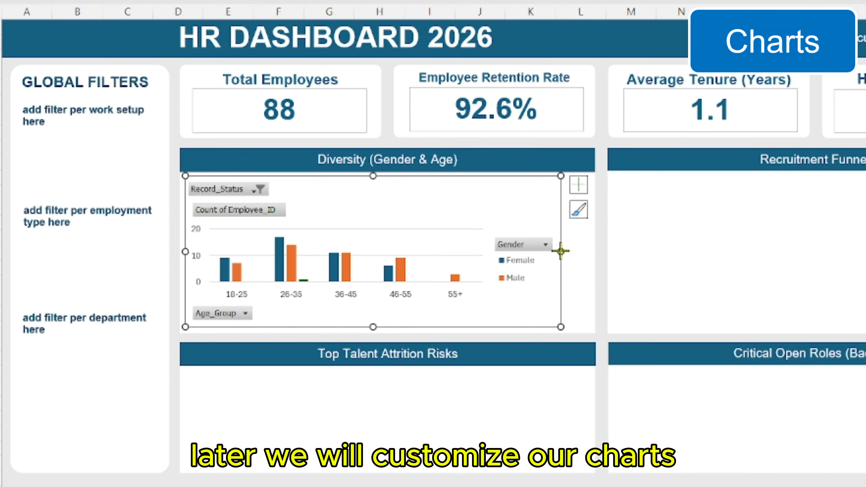
{"action": "left_click_drag", "start_coordinate": [561, 251], "coordinate": [592, 248]}
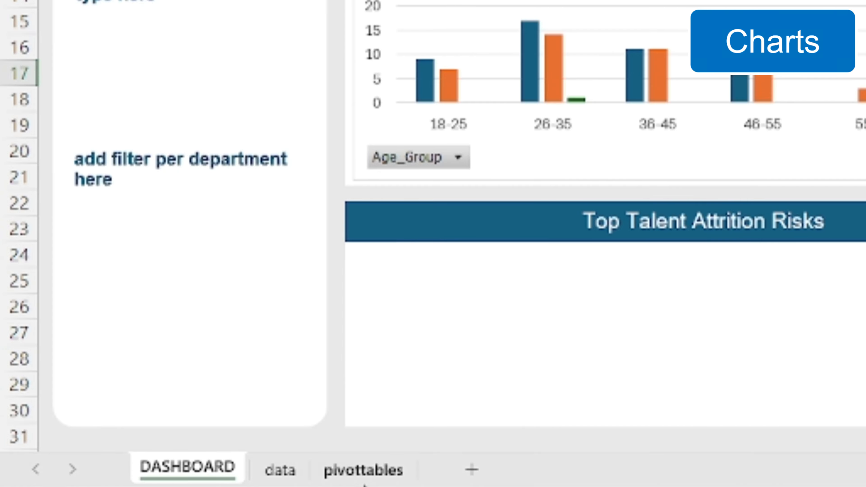
Insert a Funnel chart from the recruitment funnel table A19:B23 on the pivottables sheet
{"action": "left_click", "coordinate": [156, 480]}
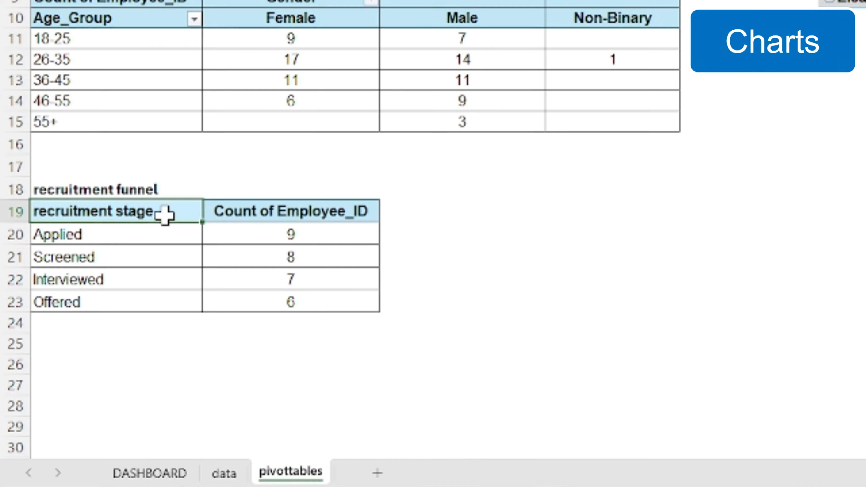
{"action": "left_click_drag", "start_coordinate": [88, 341], "coordinate": [155, 387]}
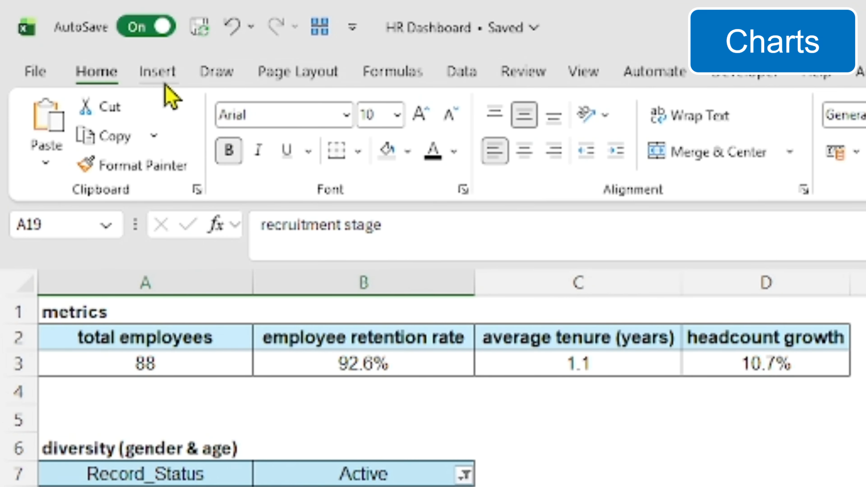
{"action": "left_click", "coordinate": [70, 34]}
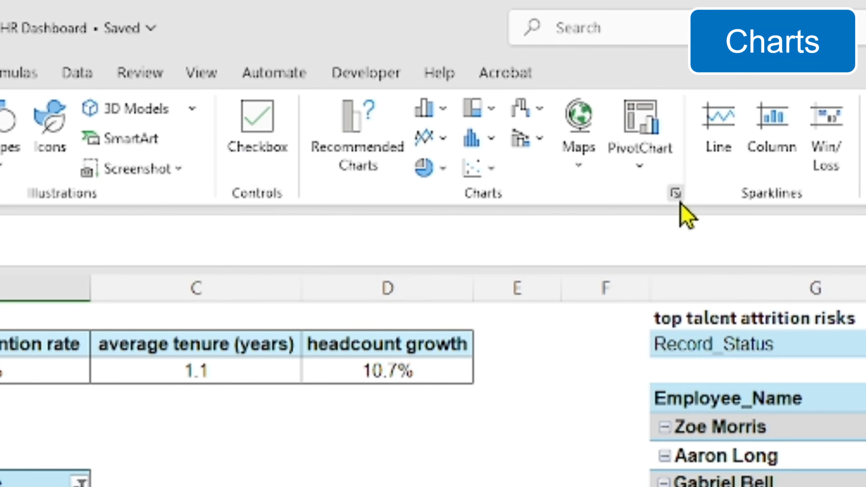
{"action": "left_click", "coordinate": [678, 194]}
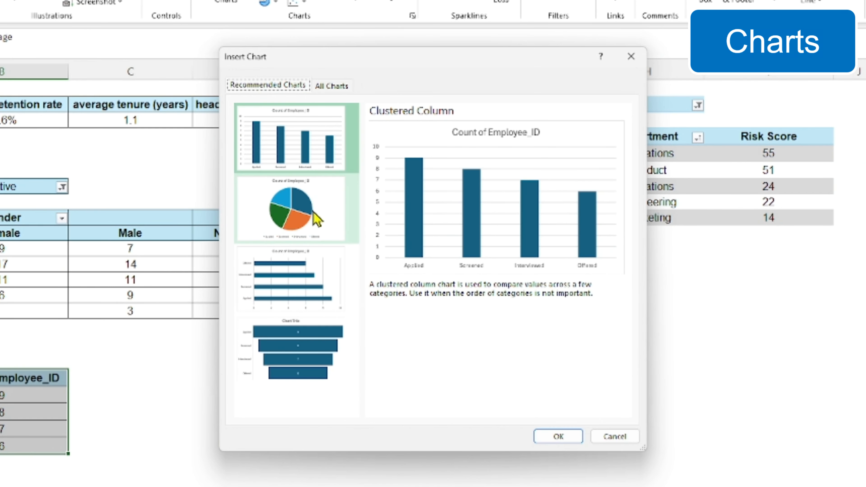
{"action": "left_click", "coordinate": [310, 353]}
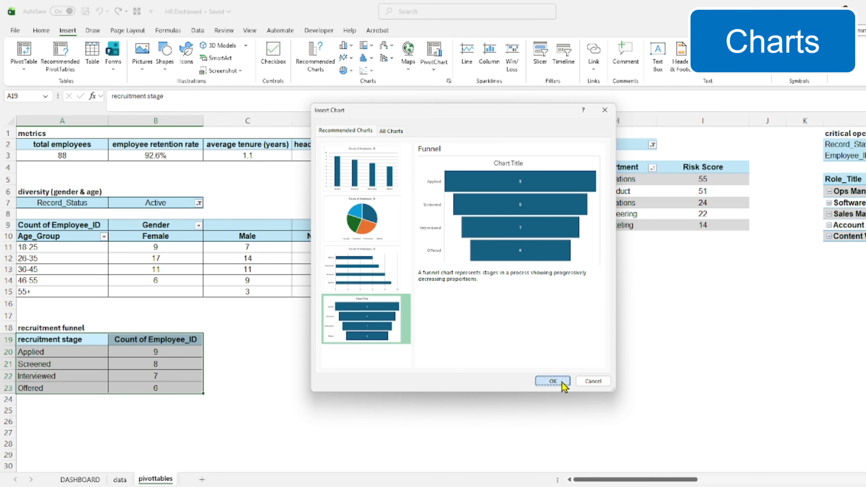
{"action": "left_click", "coordinate": [561, 383]}
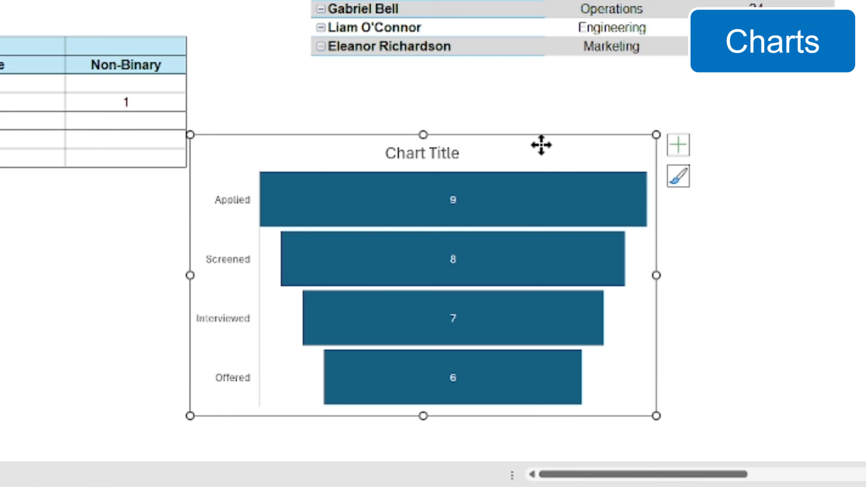
Cut the funnel chart and paste it into the Recruitment Funnel panel on the DASHBOARD sheet
{"action": "right_click", "coordinate": [541, 145]}
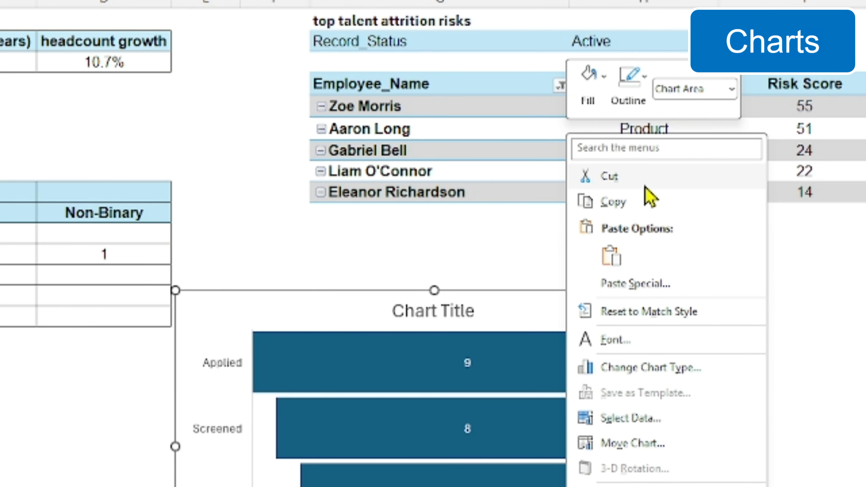
{"action": "left_click", "coordinate": [610, 176]}
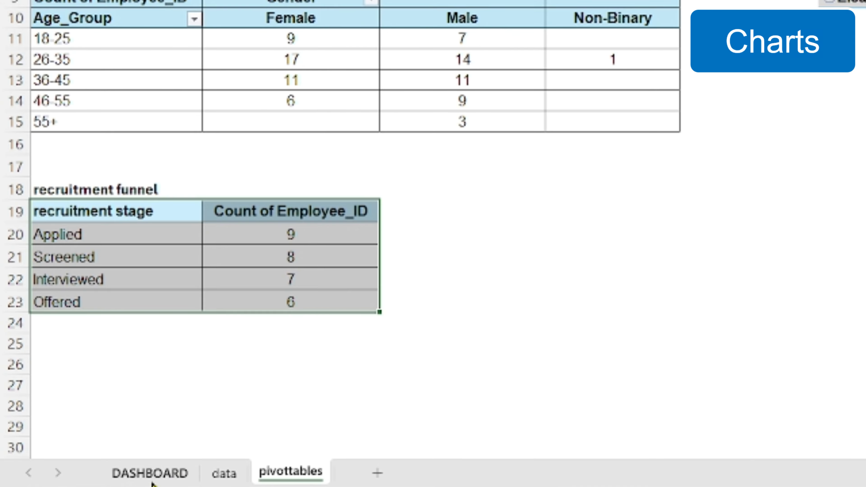
{"action": "left_click", "coordinate": [80, 479]}
{"action": "left_click", "coordinate": [587, 286]}
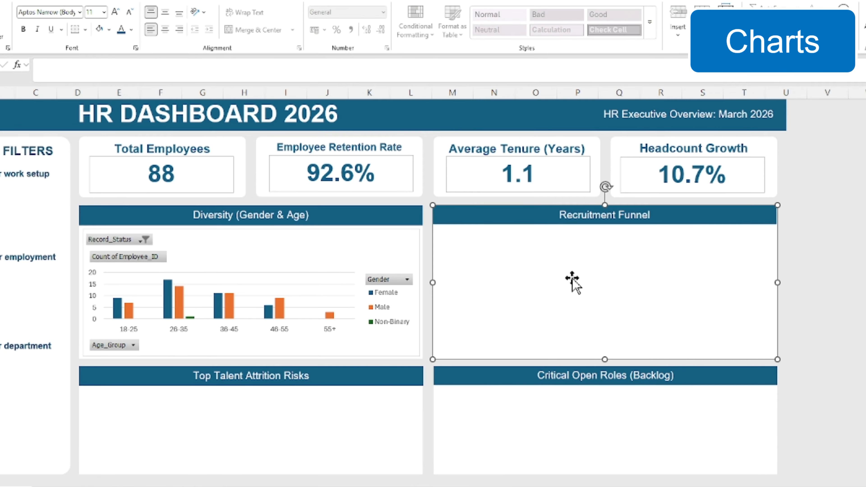
{"action": "key", "text": "ctrl+v"}
Position and resize the funnel chart to fit inside the Recruitment Funnel panel below its header
{"action": "left_click_drag", "start_coordinate": [407, 204], "coordinate": [402, 196]}
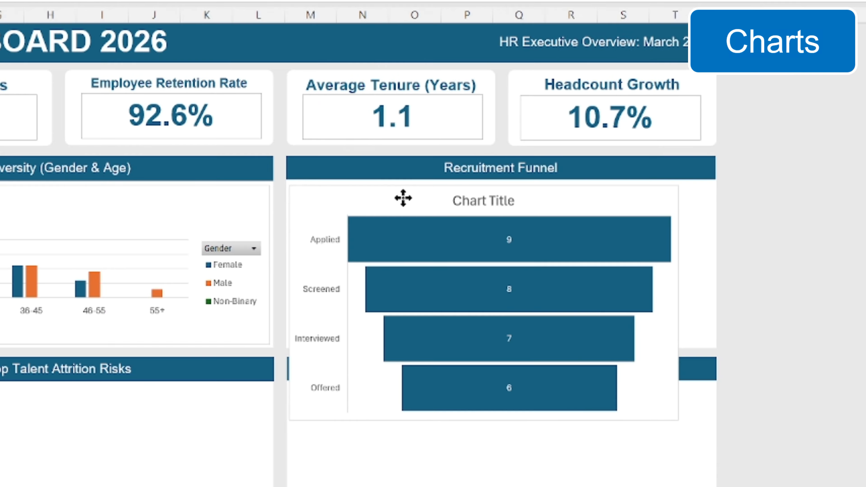
{"action": "left_click_drag", "start_coordinate": [678, 303], "coordinate": [711, 301]}
{"action": "left_click_drag", "start_coordinate": [483, 421], "coordinate": [483, 345]}
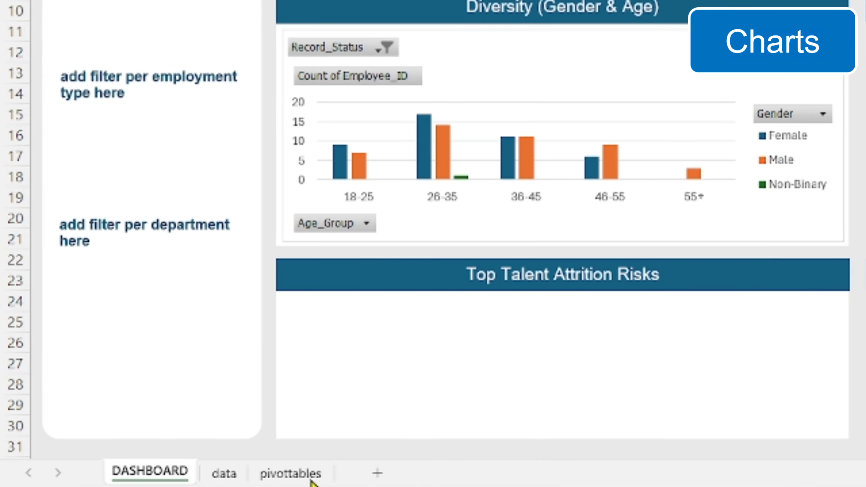
Copy the top talent attrition risks table G4:I9 on the pivottables sheet
{"action": "left_click", "coordinate": [309, 479]}
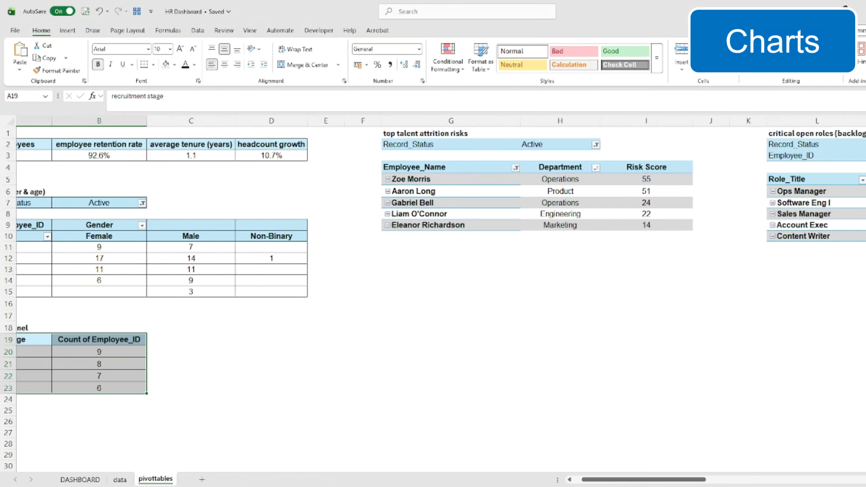
{"action": "scroll", "coordinate": [433, 273], "scroll_direction": "right", "scroll_amount": 3}
{"action": "left_click_drag", "start_coordinate": [248, 169], "coordinate": [439, 223]}
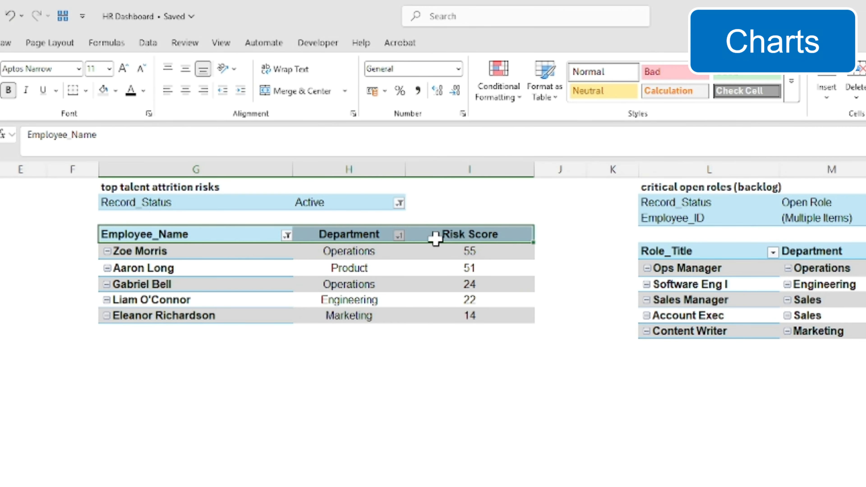
{"action": "left_click_drag", "start_coordinate": [486, 313], "coordinate": [486, 314]}
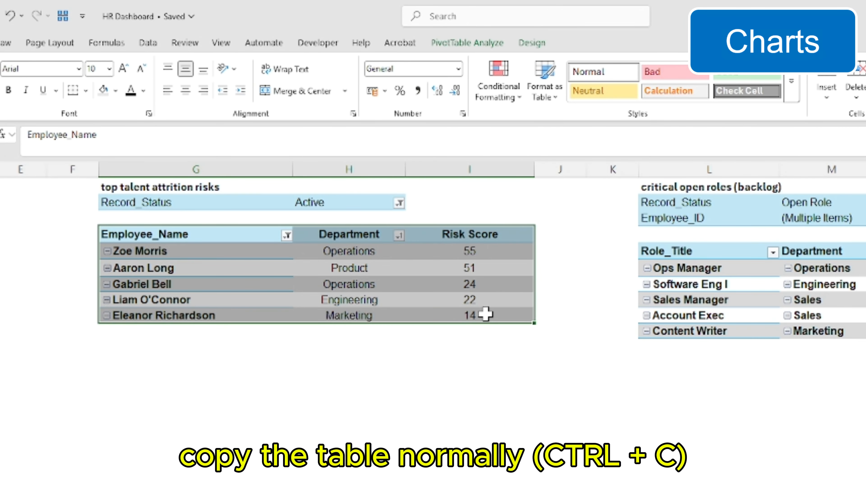
{"action": "key", "text": "ctrl+c"}
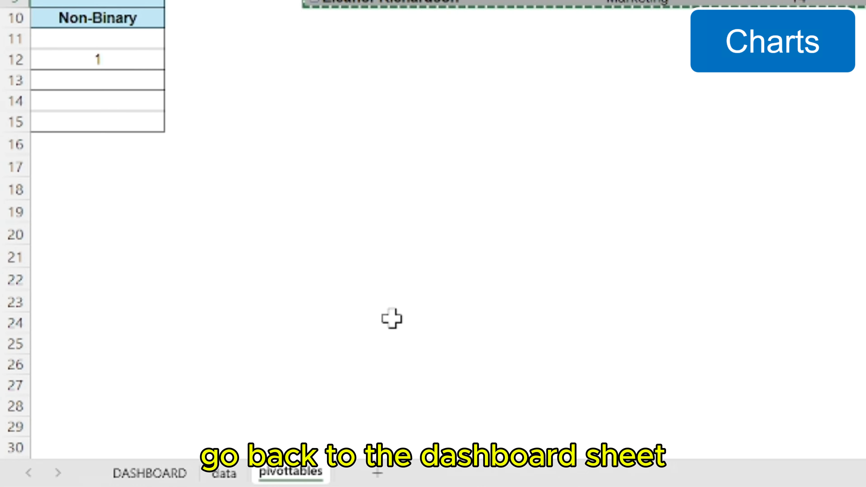
Paste the copied table on the DASHBOARD sheet as a Linked Picture and fit it into the Top Talent Attrition Risks panel
{"action": "left_click", "coordinate": [80, 479]}
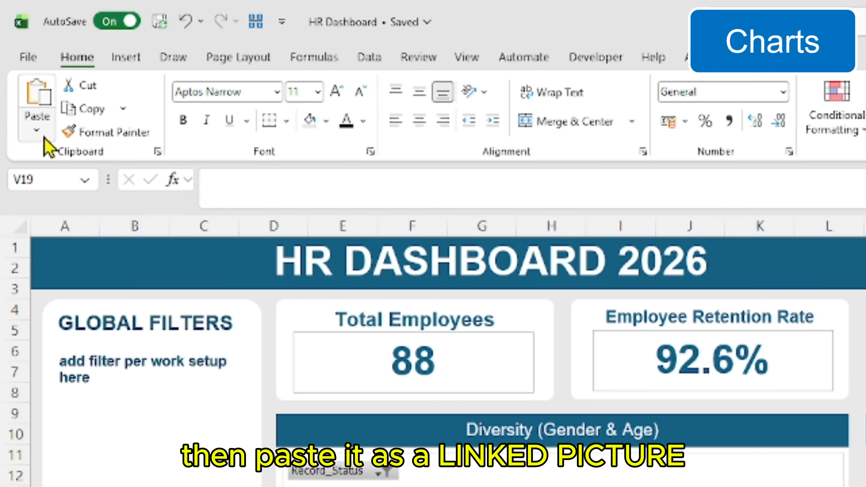
{"action": "left_click", "coordinate": [44, 137]}
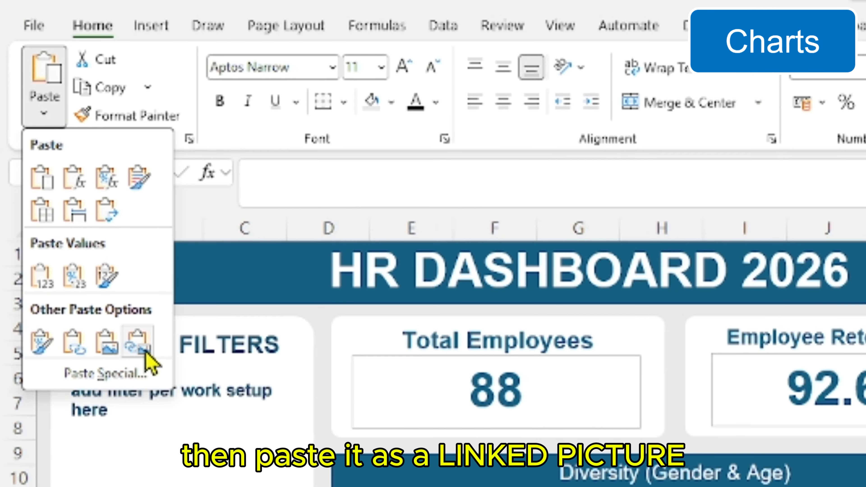
{"action": "left_click", "coordinate": [139, 345]}
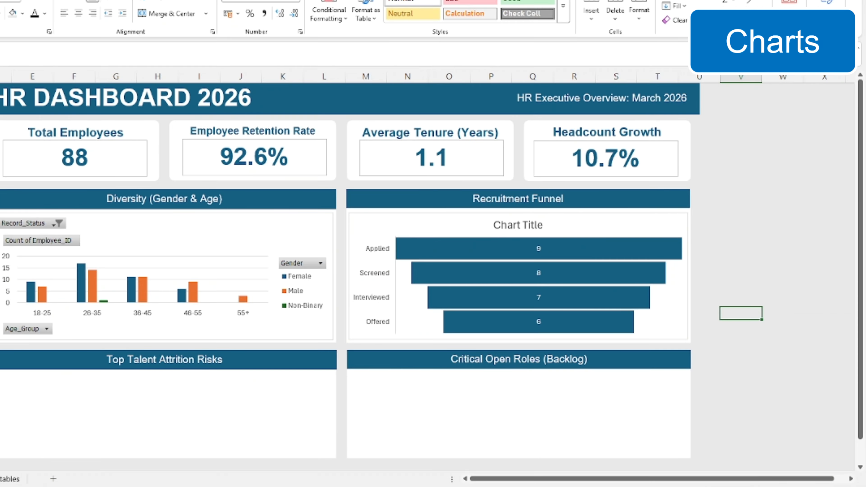
{"action": "left_click_drag", "start_coordinate": [793, 313], "coordinate": [103, 381]}
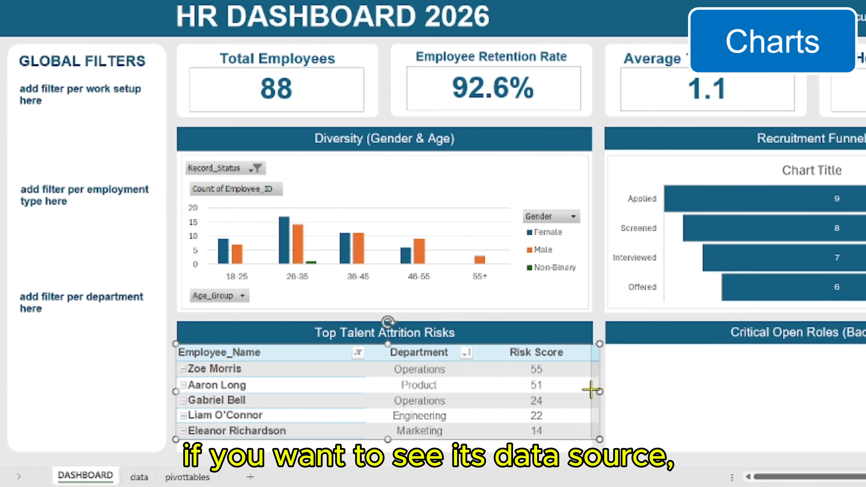
{"action": "left_click_drag", "start_coordinate": [591, 389], "coordinate": [592, 389]}
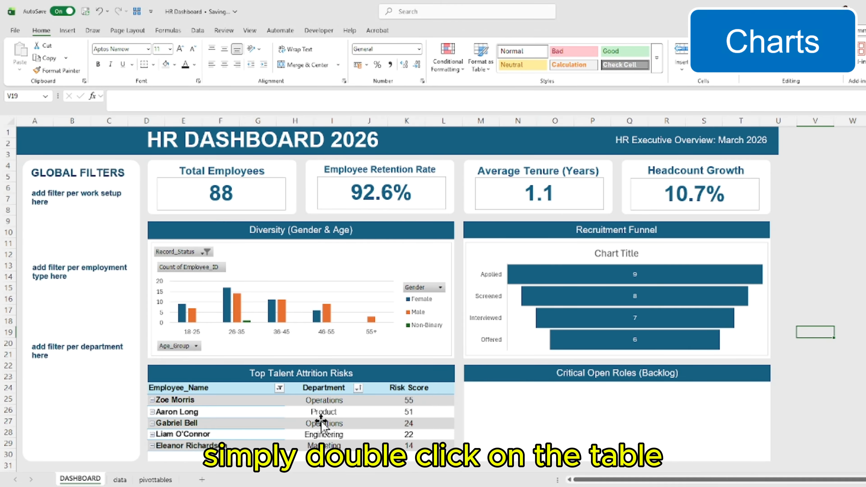
Open the linked picture's source range on the pivottables sheet and copy the critical open roles (backlog) table L5:O10
{"action": "double_click", "coordinate": [321, 423]}
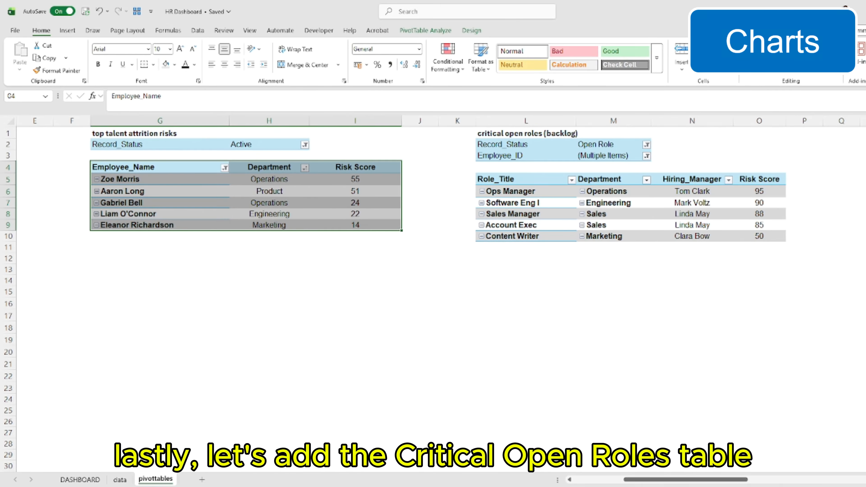
{"action": "left_click_drag", "start_coordinate": [494, 179], "coordinate": [764, 237]}
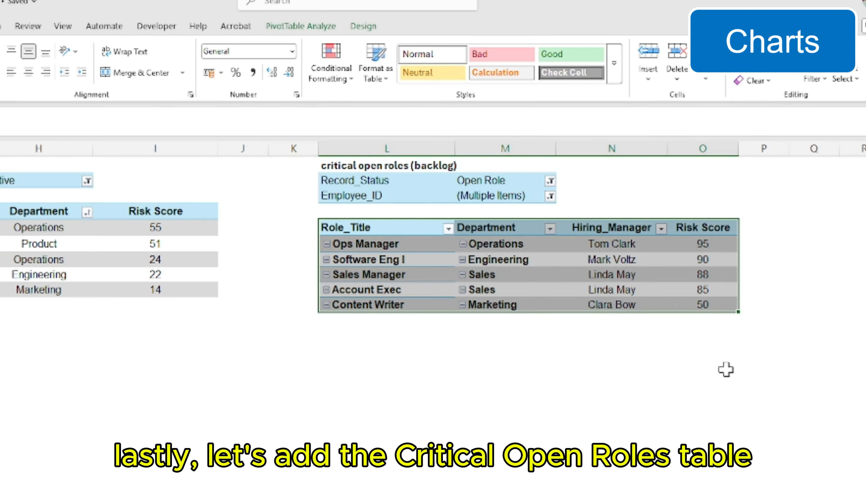
{"action": "key", "text": "ctrl+c"}
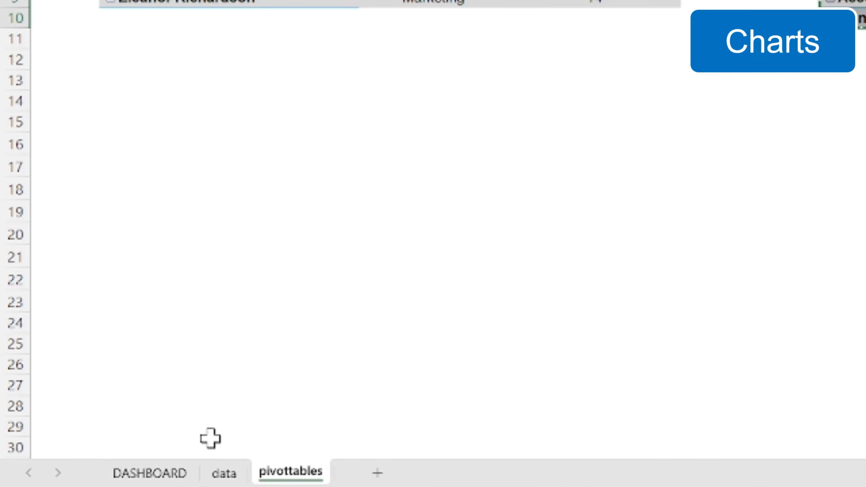
Paste the critical open roles table on the DASHBOARD sheet as a Linked Picture and fit it into the Critical Open Roles (Backlog) panel
{"action": "left_click", "coordinate": [150, 475]}
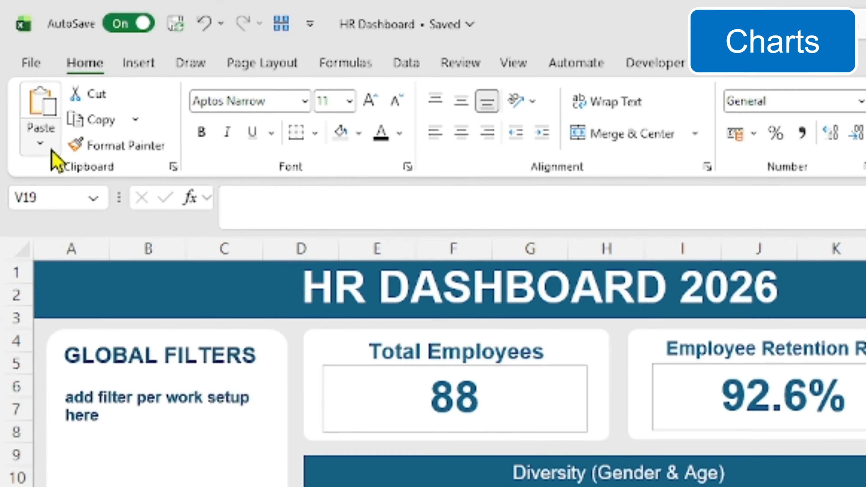
{"action": "left_click", "coordinate": [19, 70]}
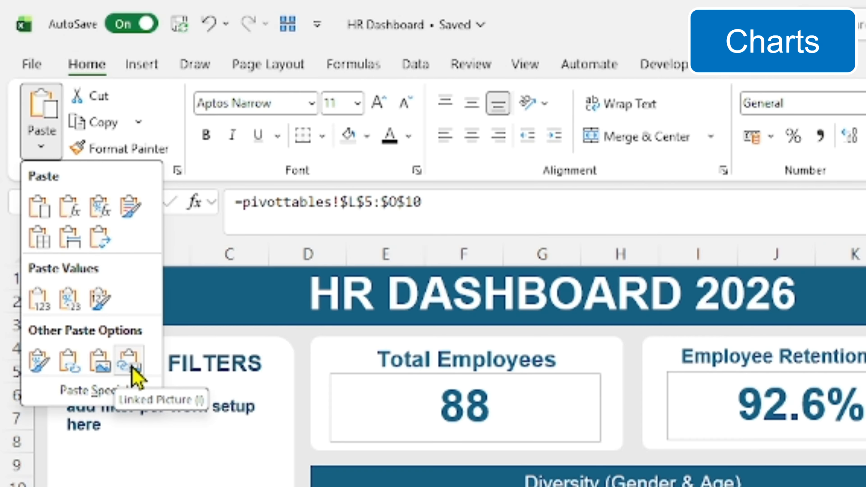
{"action": "left_click", "coordinate": [131, 367]}
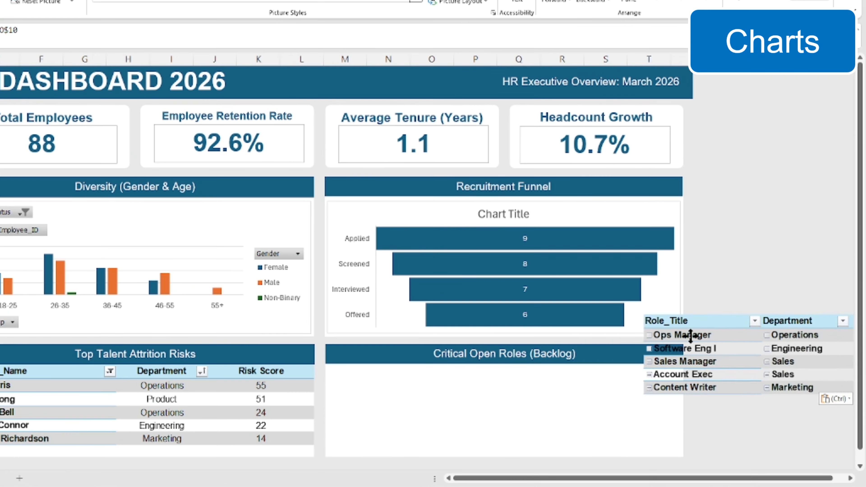
{"action": "left_click_drag", "start_coordinate": [690, 336], "coordinate": [414, 371]}
{"action": "left_click_drag", "start_coordinate": [688, 404], "coordinate": [684, 404]}
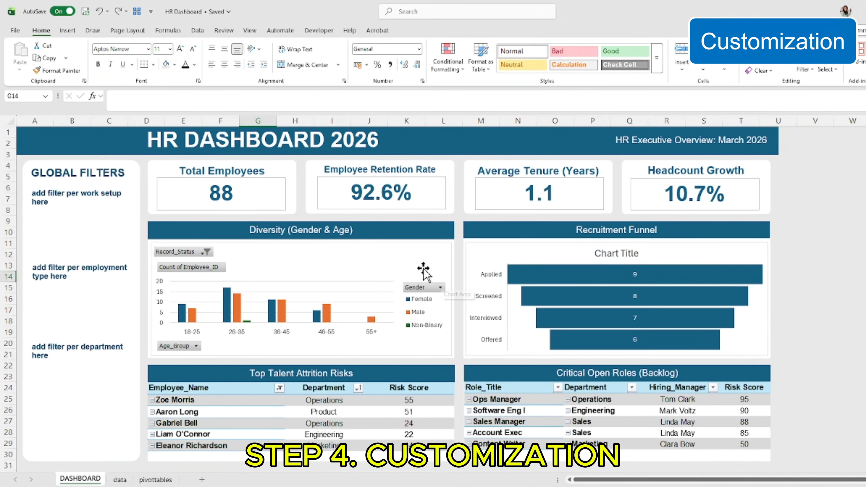
Hide all field buttons on the Diversity (Gender & Age) chart
{"action": "left_click", "coordinate": [382, 258]}
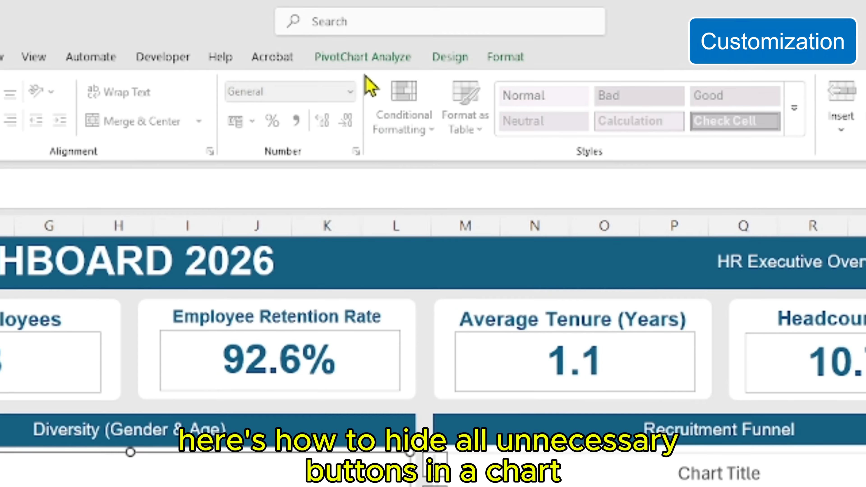
{"action": "left_click", "coordinate": [365, 63]}
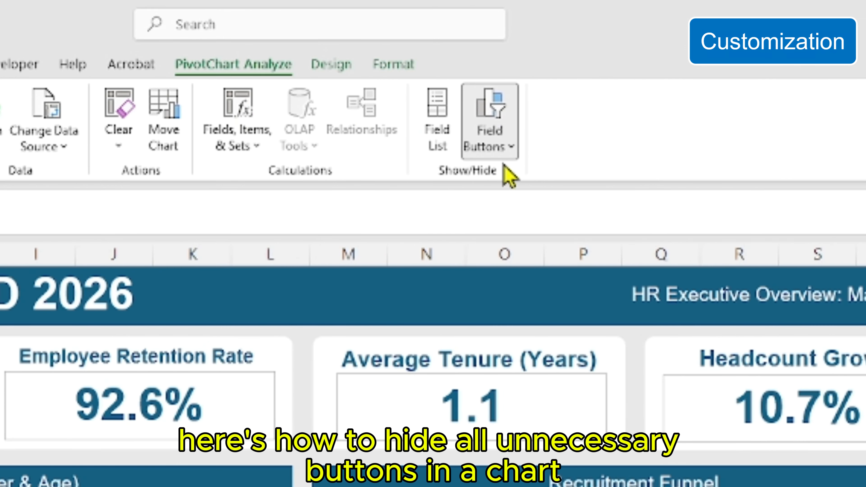
{"action": "left_click", "coordinate": [500, 144]}
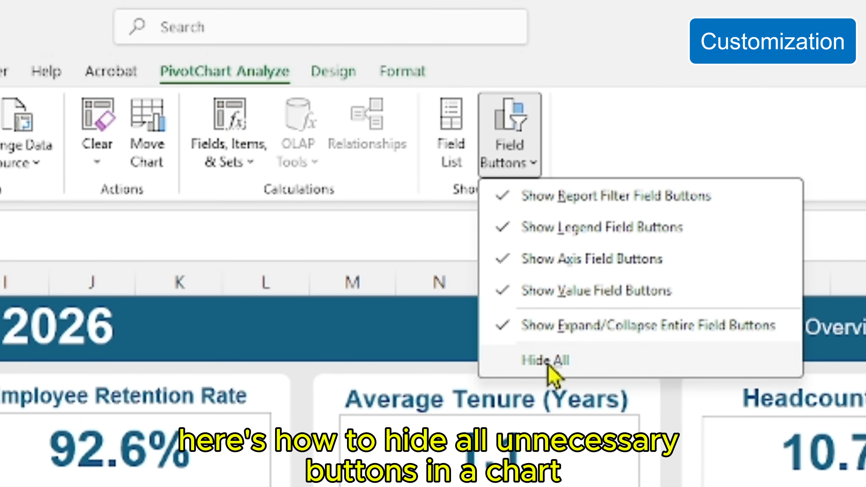
{"action": "left_click", "coordinate": [546, 360]}
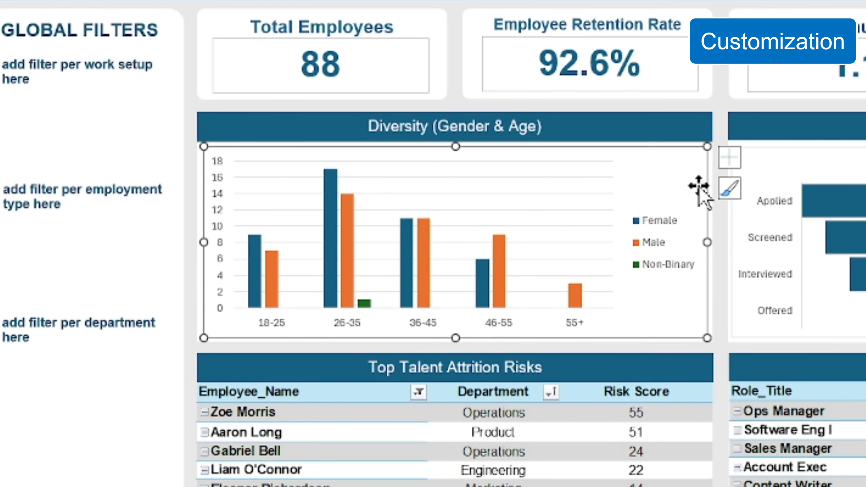
Move the Diversity chart's legend to the bottom of the chart
{"action": "left_click", "coordinate": [730, 165]}
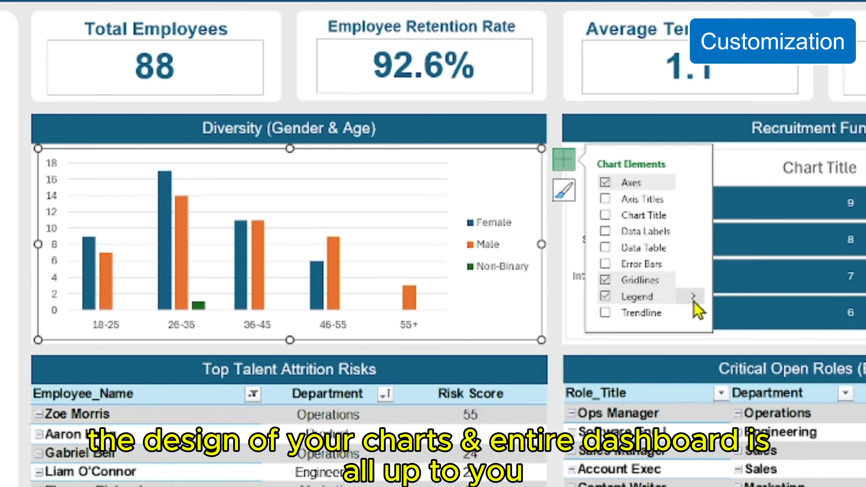
{"action": "left_click", "coordinate": [688, 310]}
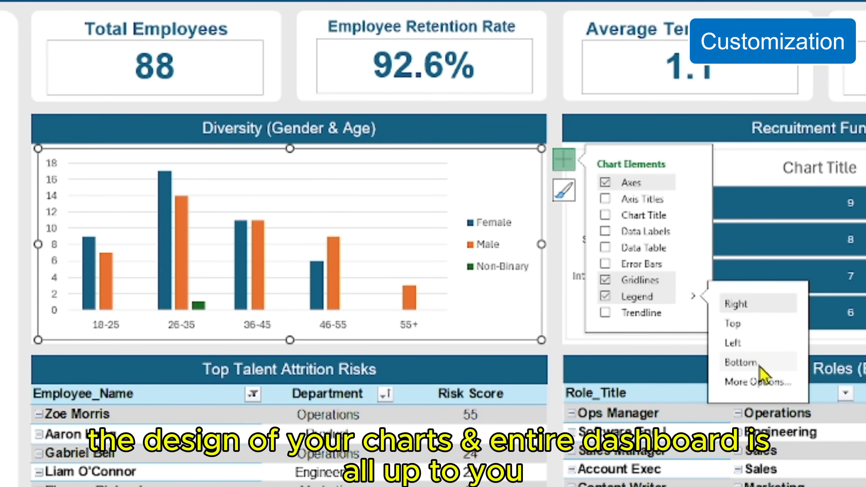
{"action": "left_click", "coordinate": [750, 363]}
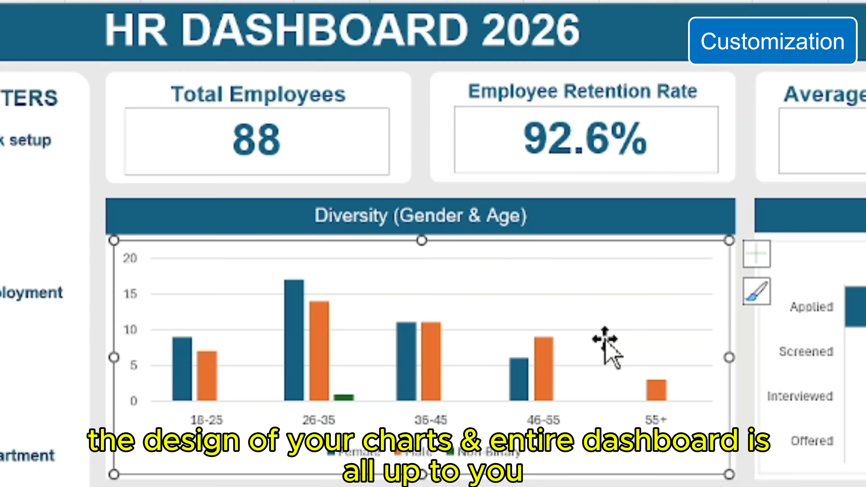
Fill the Male series of the Diversity chart with the bright blue theme color
{"action": "left_click", "coordinate": [547, 376]}
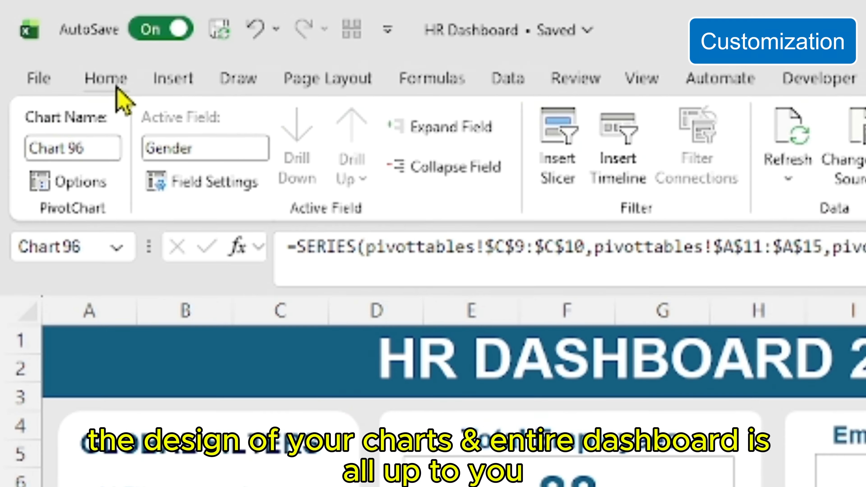
{"action": "left_click", "coordinate": [103, 75]}
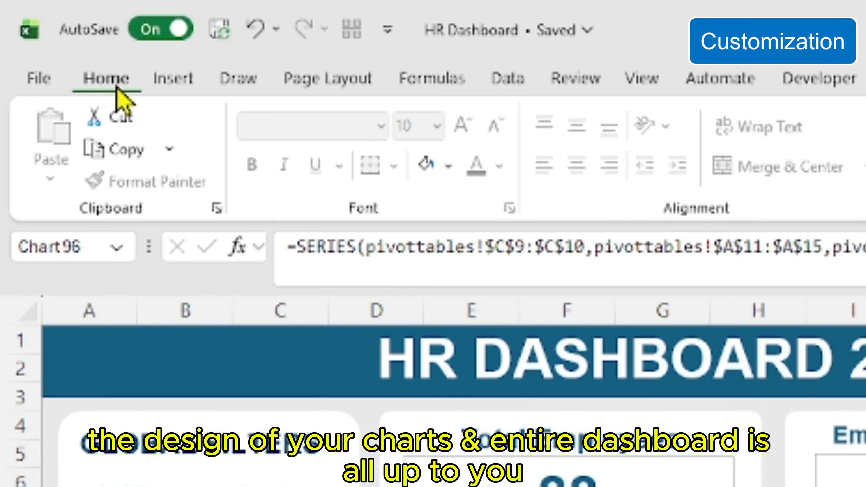
{"action": "left_click", "coordinate": [452, 175]}
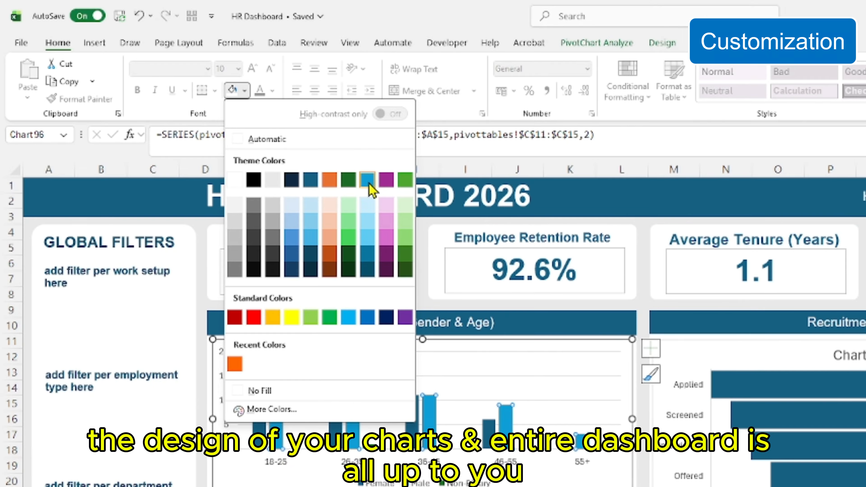
{"action": "left_click", "coordinate": [367, 179]}
Fill the Female series of the Diversity chart with the standard gold color
{"action": "left_click", "coordinate": [413, 416]}
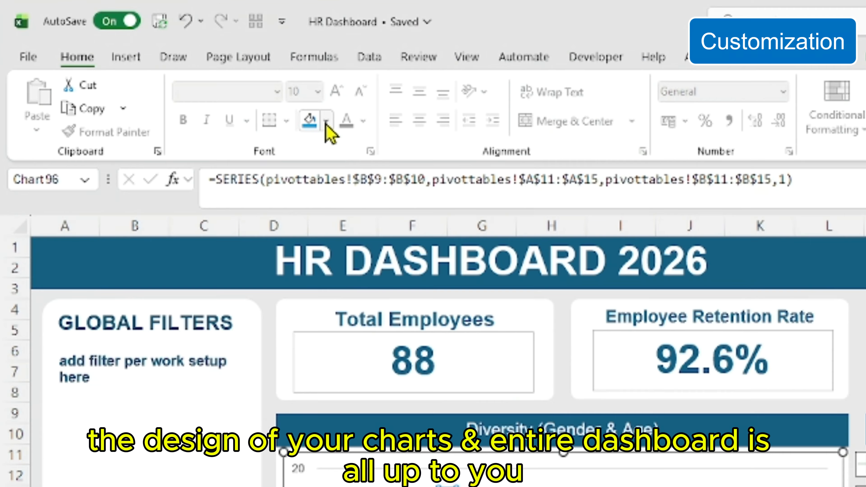
{"action": "left_click", "coordinate": [329, 123]}
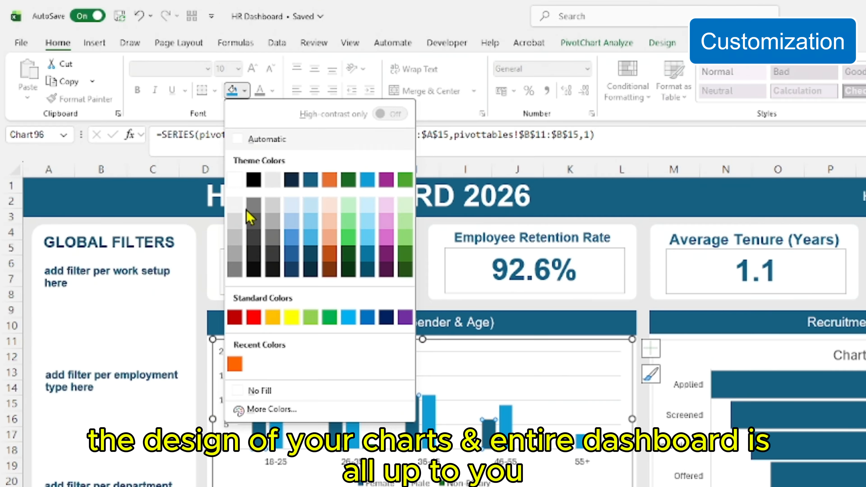
{"action": "left_click", "coordinate": [276, 322]}
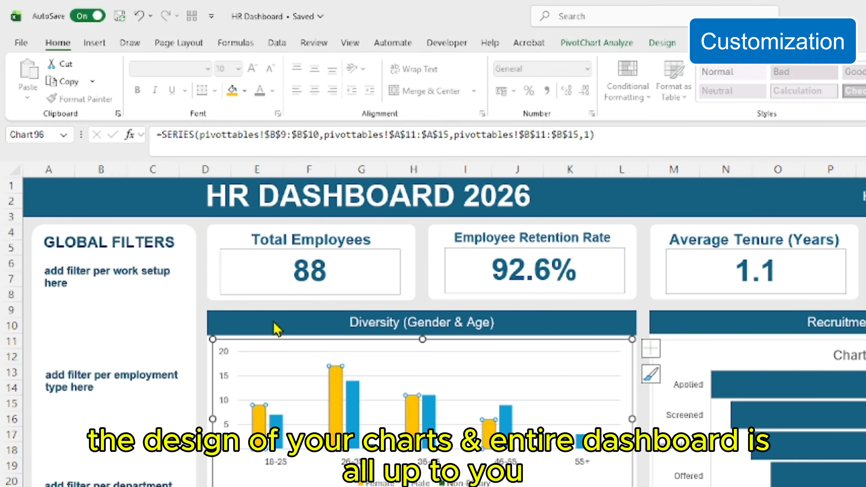
Fill the Non-Binary series of the Diversity chart with a dark gray theme color
{"action": "left_click", "coordinate": [374, 449]}
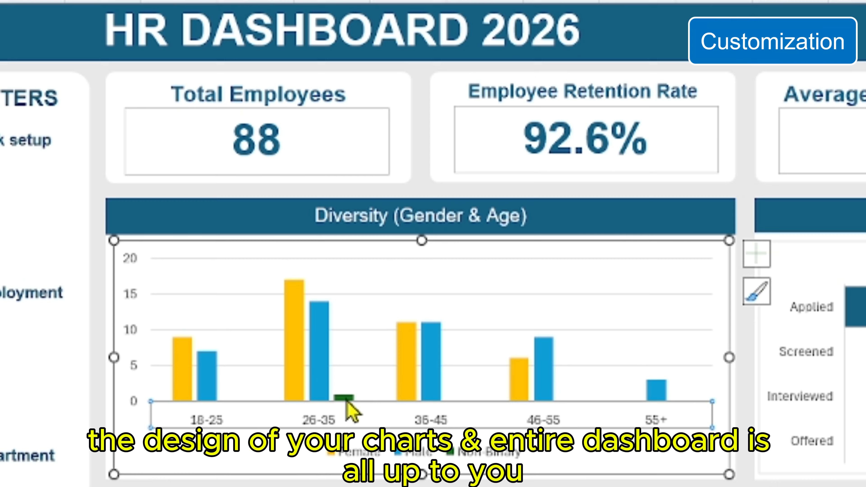
{"action": "left_click", "coordinate": [344, 399]}
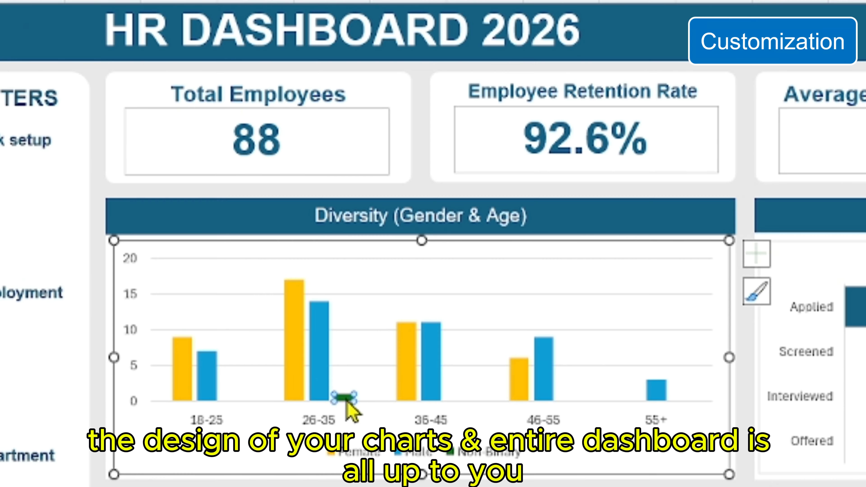
{"action": "left_click", "coordinate": [327, 121]}
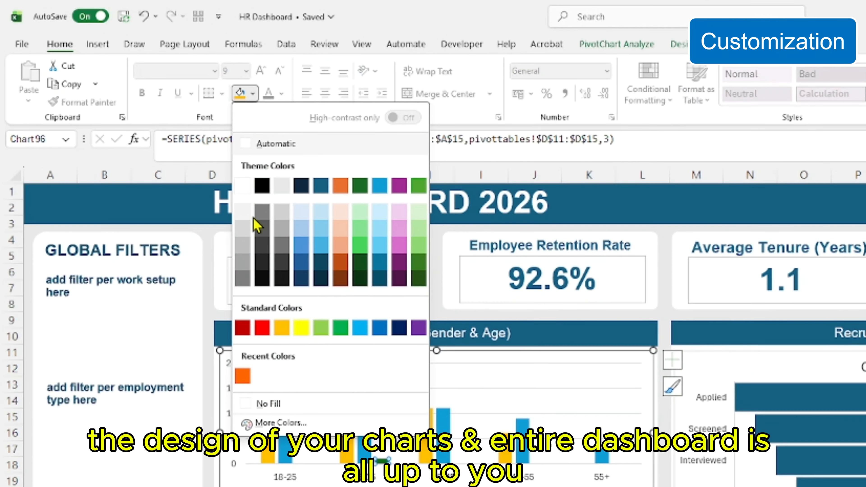
{"action": "left_click", "coordinate": [285, 248]}
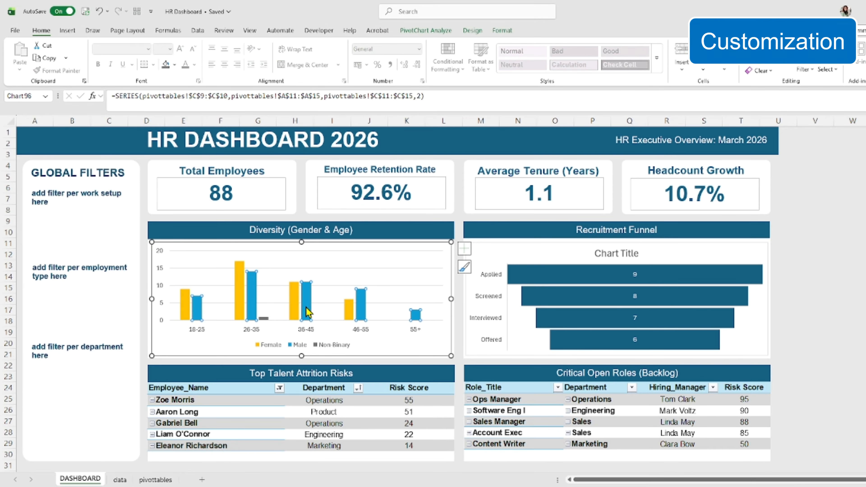
Set the Diversity chart's series overlap to -20% and its gap width to 100%
{"action": "right_click", "coordinate": [306, 308]}
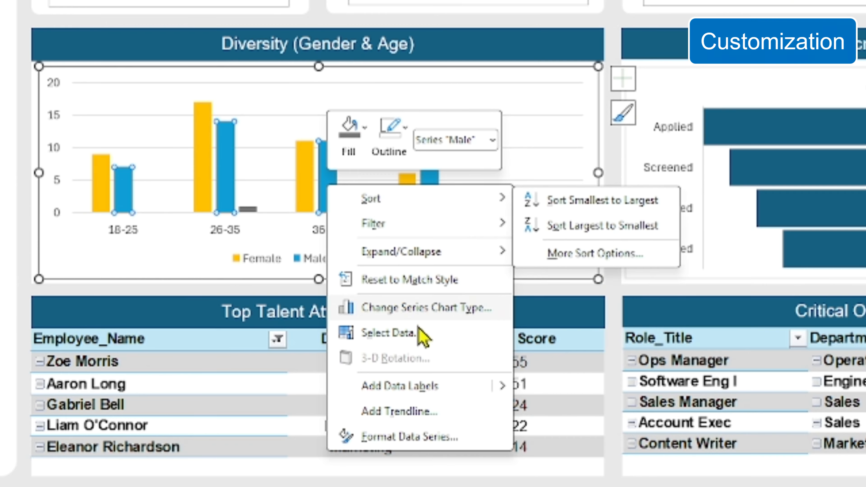
{"action": "left_click", "coordinate": [448, 444]}
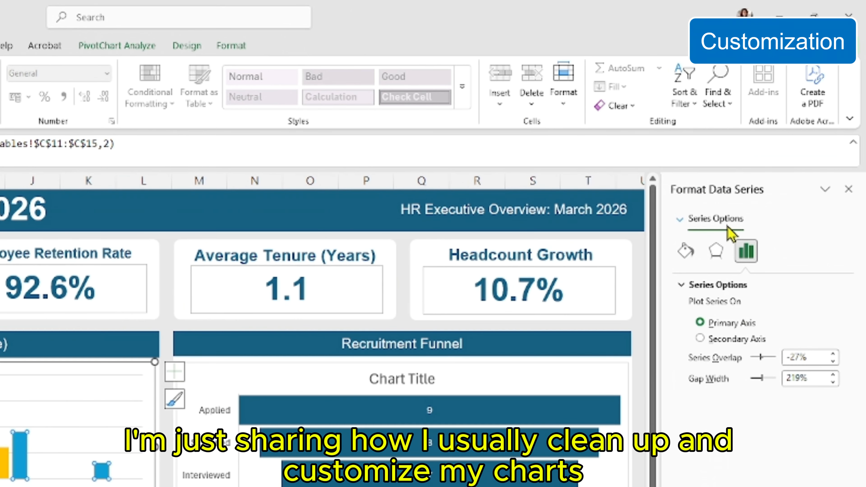
{"action": "left_click", "coordinate": [798, 357]}
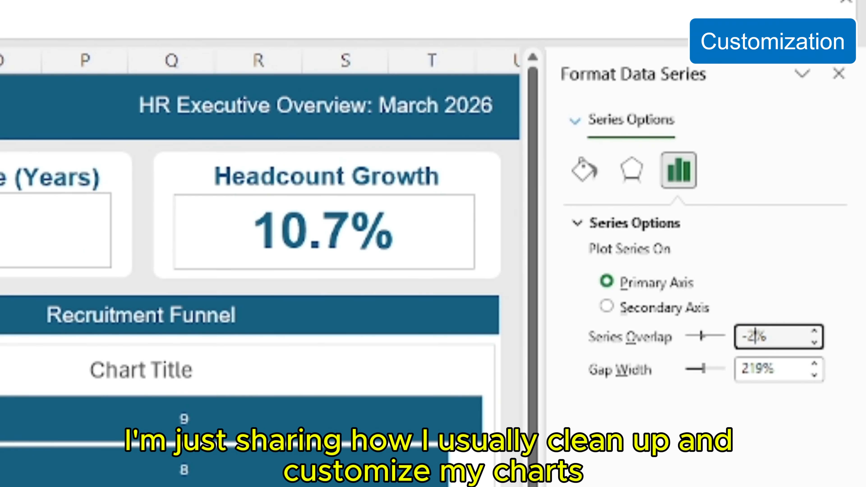
{"action": "type", "text": "0"}
{"action": "left_click", "coordinate": [757, 369]}
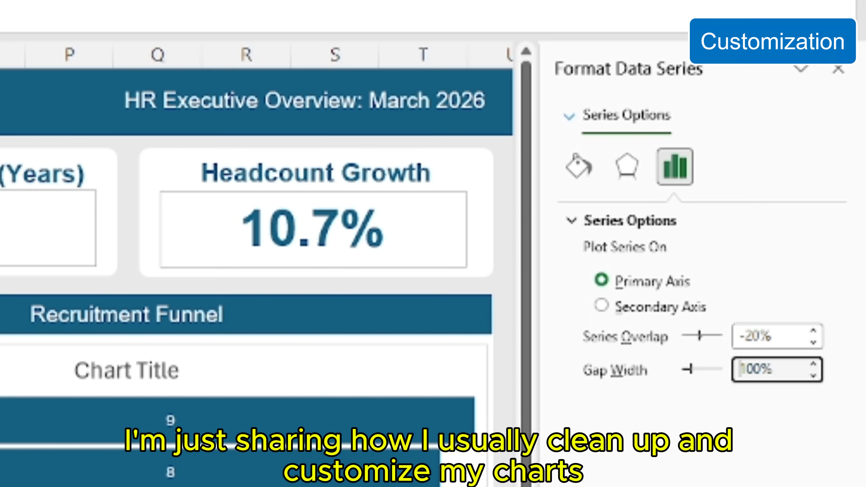
{"action": "key", "text": "Return"}
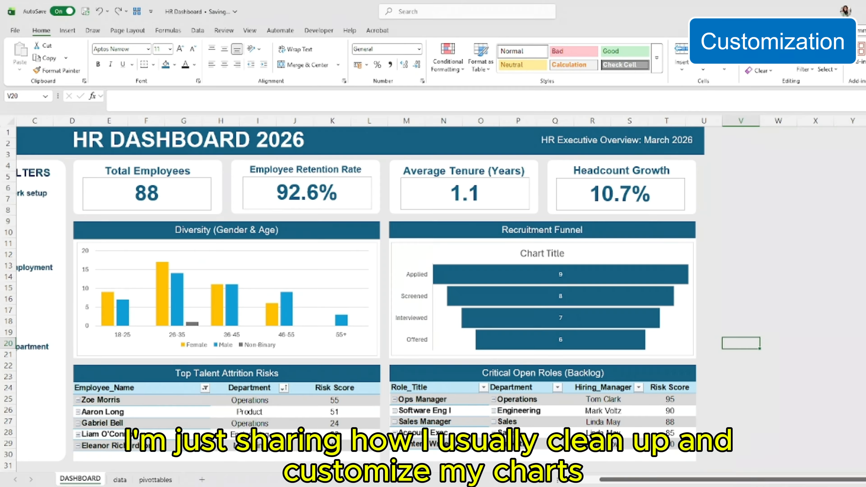
Remove the chart title from the Recruitment Funnel chart and fill its Applied bar with the darkest shade of the blue theme color
{"action": "left_click", "coordinate": [669, 253]}
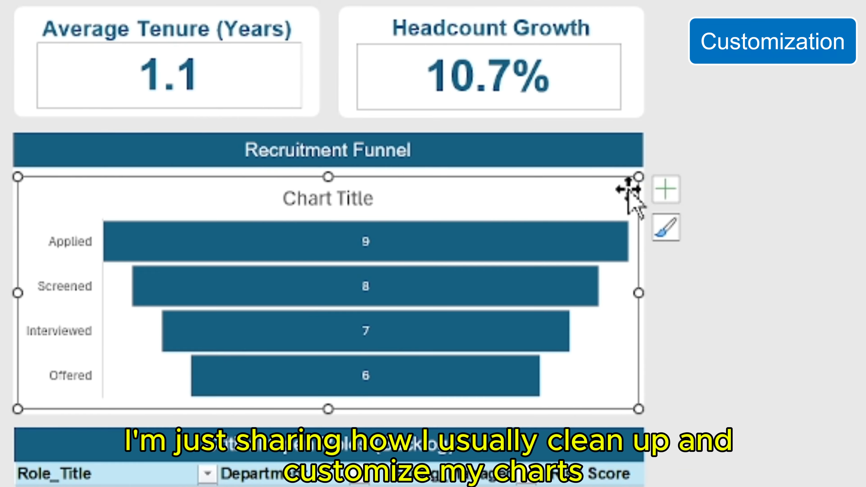
{"action": "left_click", "coordinate": [707, 250]}
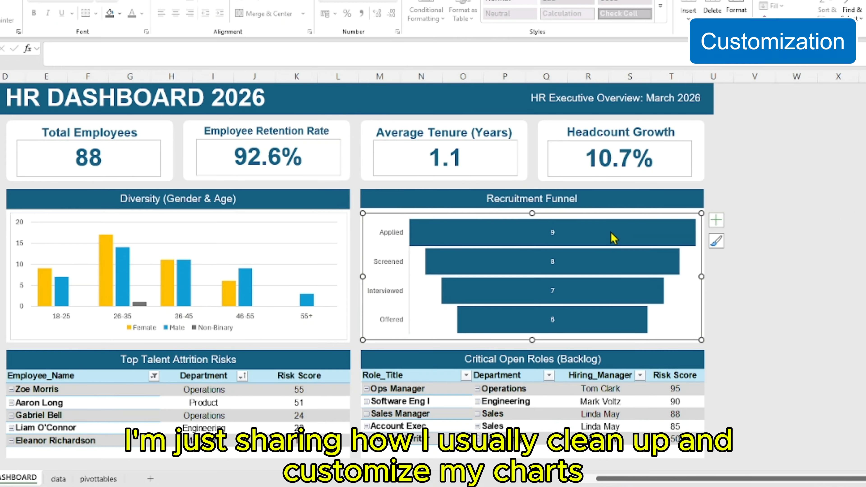
{"action": "left_click", "coordinate": [593, 247]}
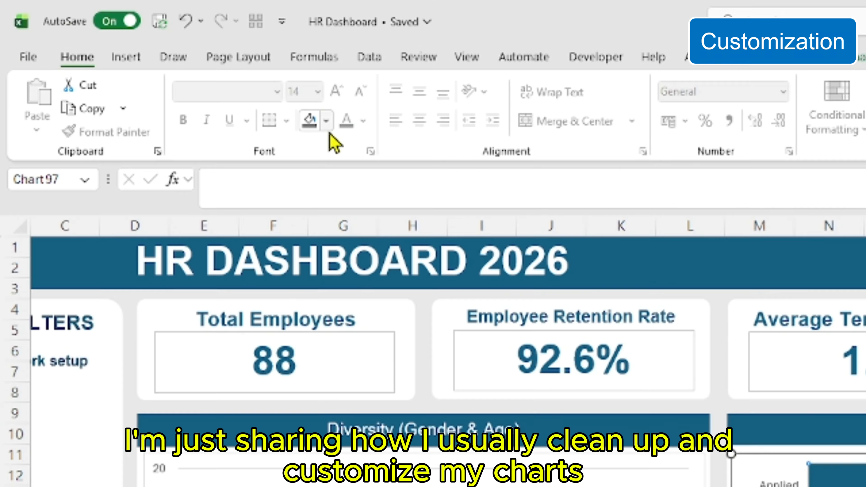
{"action": "left_click", "coordinate": [174, 64]}
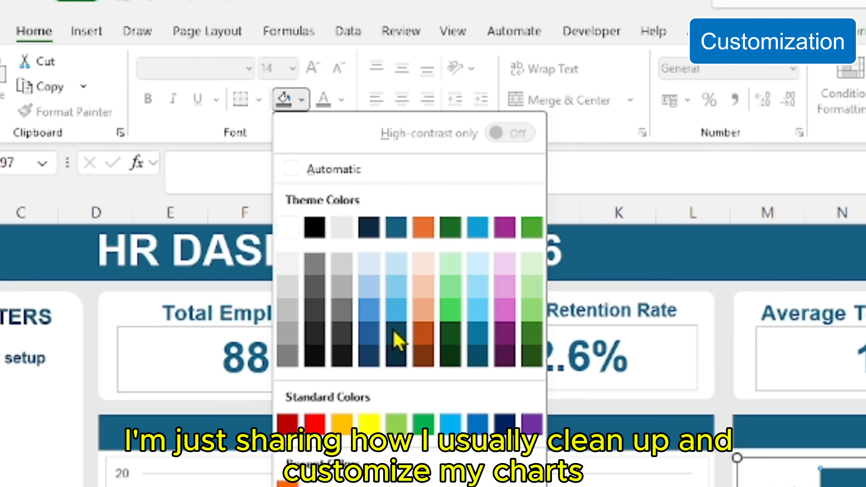
{"action": "left_click", "coordinate": [477, 357]}
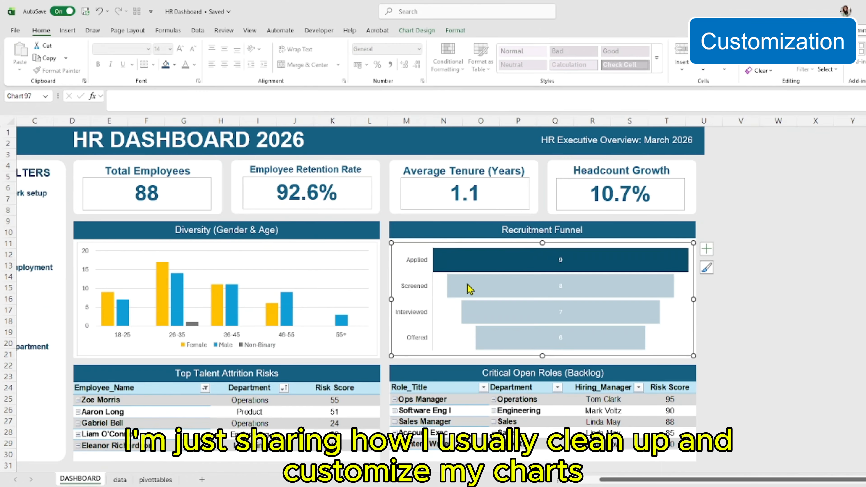
Fill the funnel's Screened bar with a medium-dark shade of blue and its Interviewed bar with a light sky blue
{"action": "left_click", "coordinate": [470, 289]}
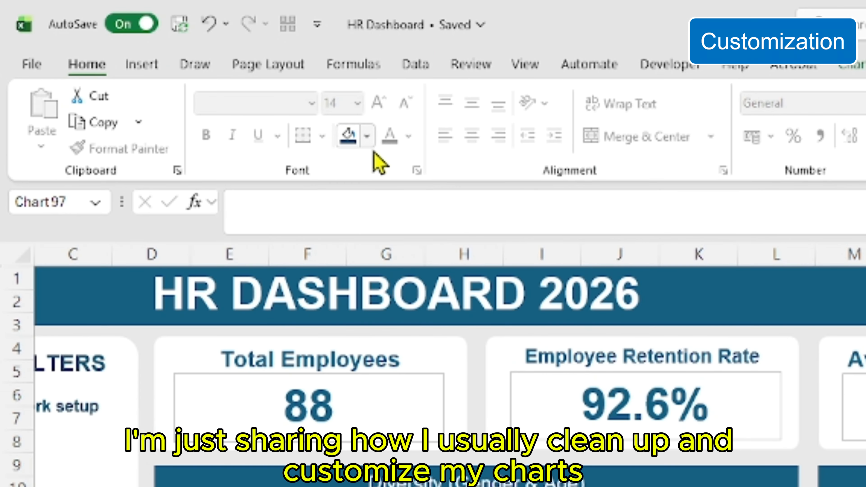
{"action": "left_click", "coordinate": [174, 65]}
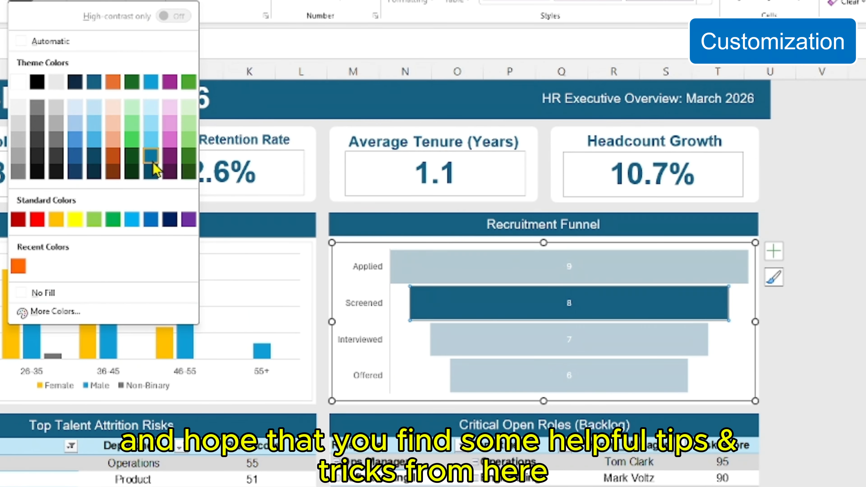
{"action": "left_click", "coordinate": [152, 161]}
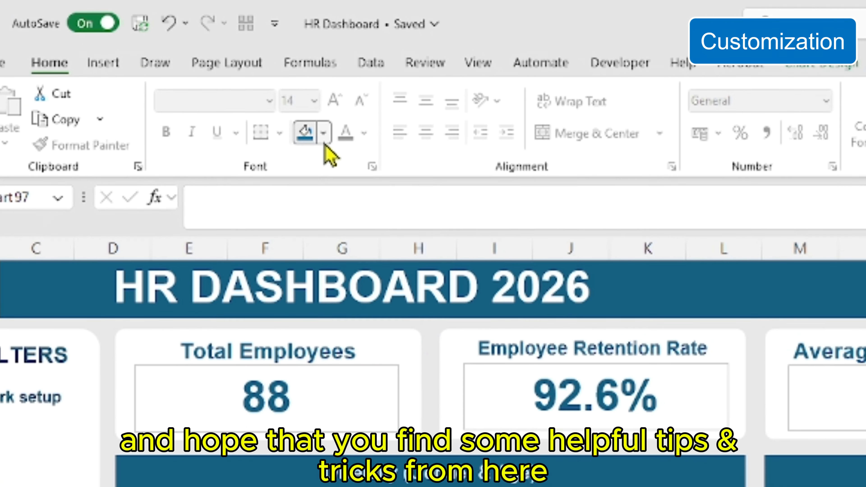
{"action": "left_click", "coordinate": [323, 141]}
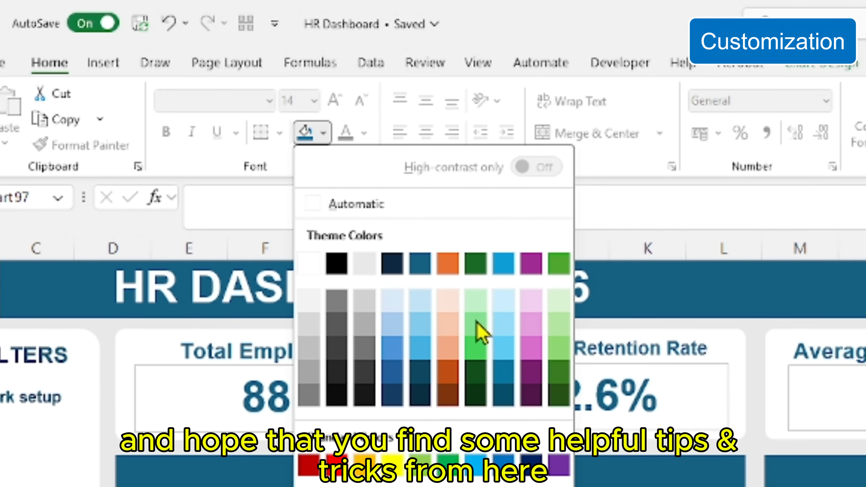
{"action": "left_click", "coordinate": [504, 348]}
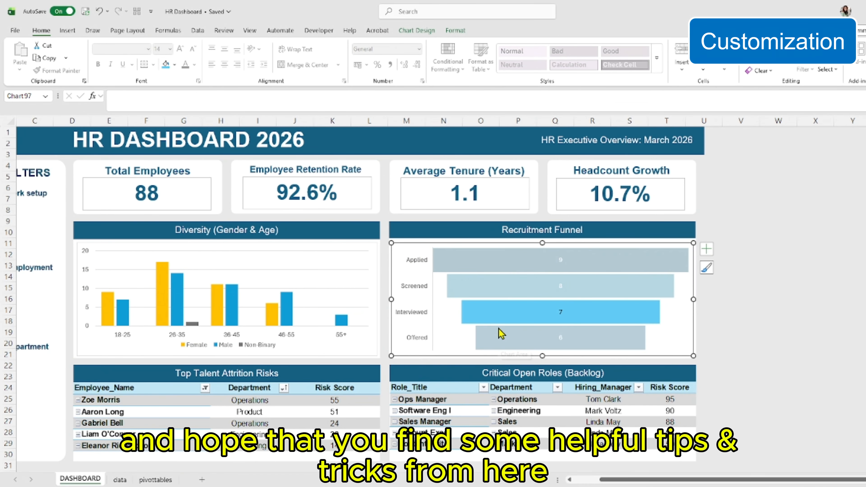
Fill the funnel's Offered bar with a paler sky blue than the Interviewed bar
{"action": "left_click", "coordinate": [500, 336]}
{"action": "left_click", "coordinate": [174, 64]}
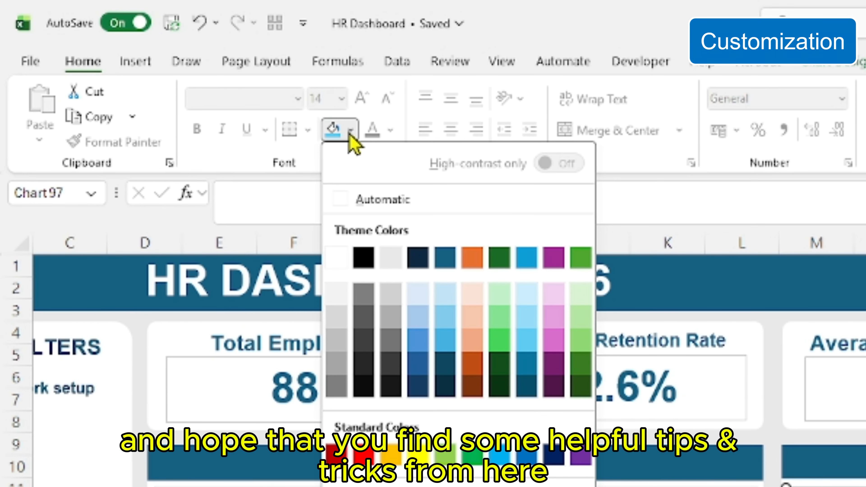
{"action": "left_click", "coordinate": [531, 324]}
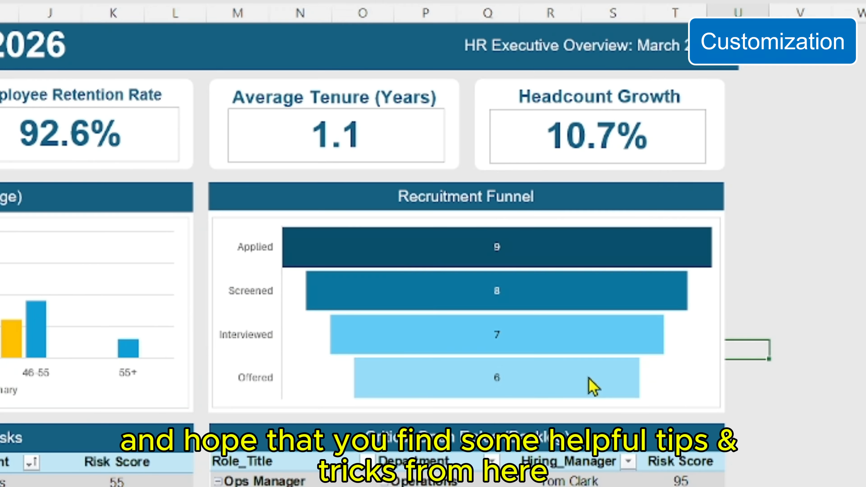
Set the gap width of the Recruitment Funnel chart's bars to 15%
{"action": "right_click", "coordinate": [589, 378]}
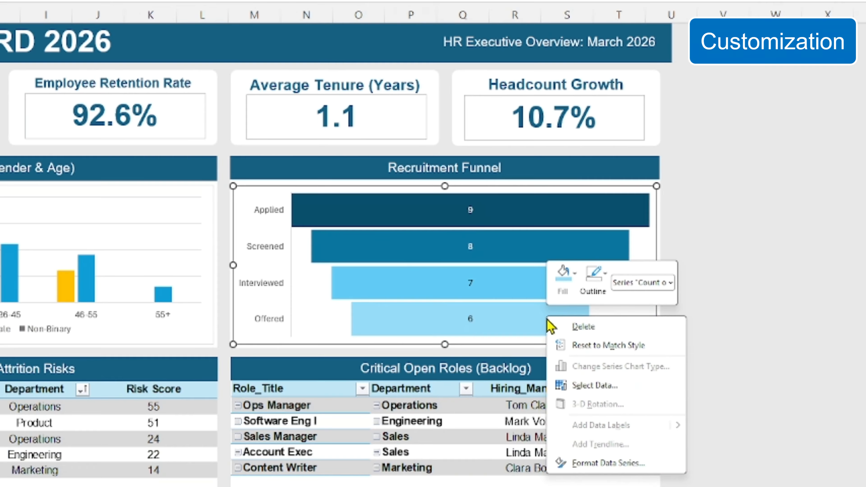
{"action": "left_click", "coordinate": [594, 464]}
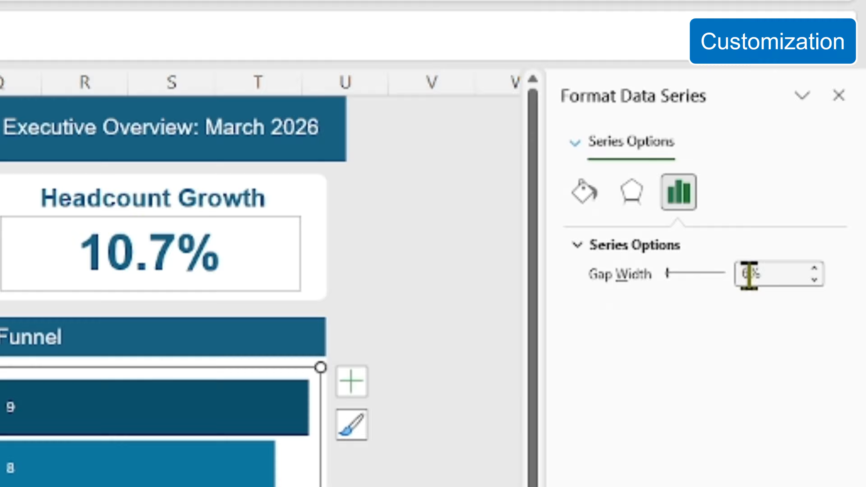
{"action": "double_click", "coordinate": [793, 128]}
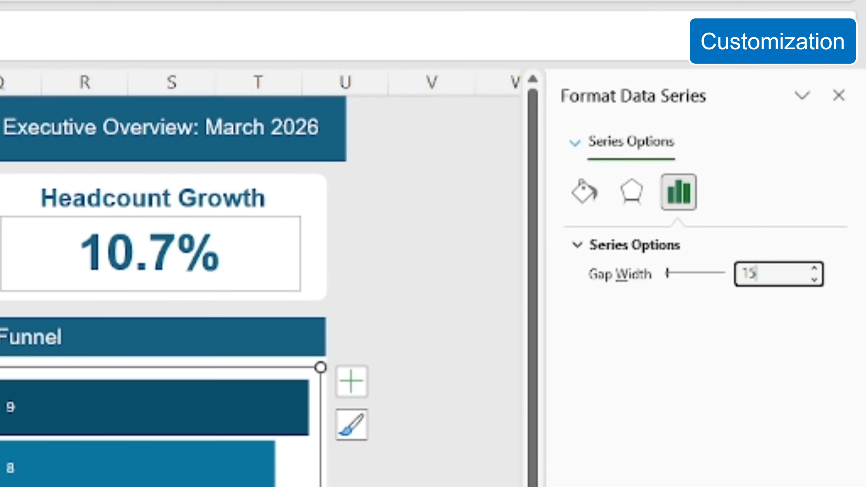
{"action": "type", "text": "15"}
{"action": "key", "text": "Return"}
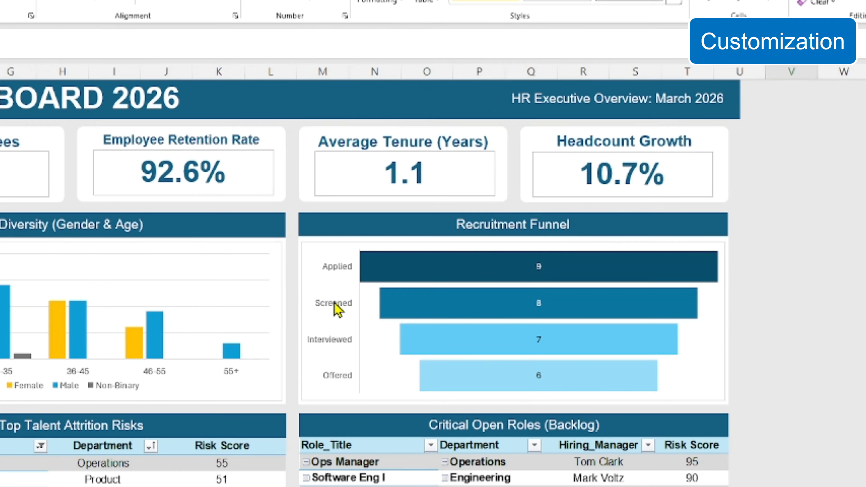
Change the funnel's stage labels (Applied to Offered) to Arial, size 11
{"action": "left_click", "coordinate": [159, 237]}
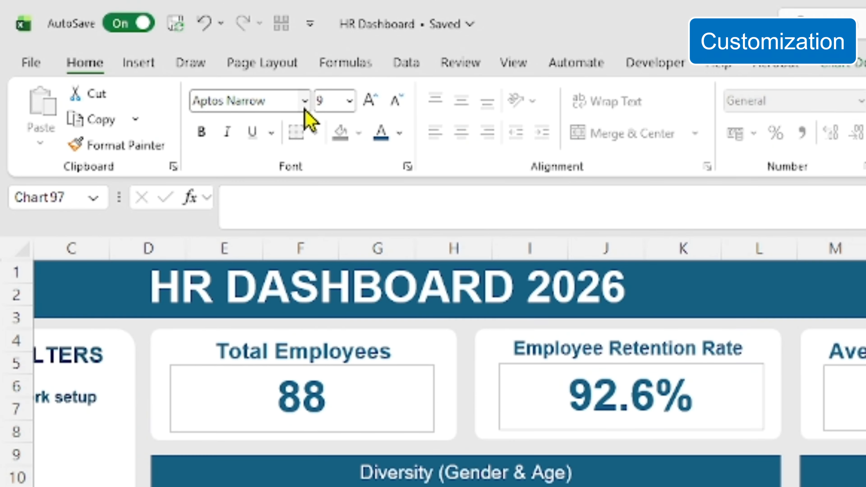
{"action": "left_click", "coordinate": [304, 107]}
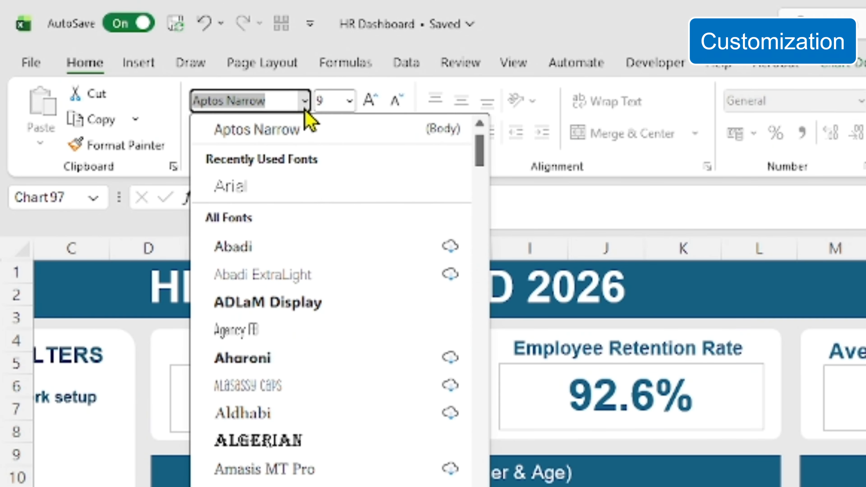
{"action": "left_click", "coordinate": [288, 193]}
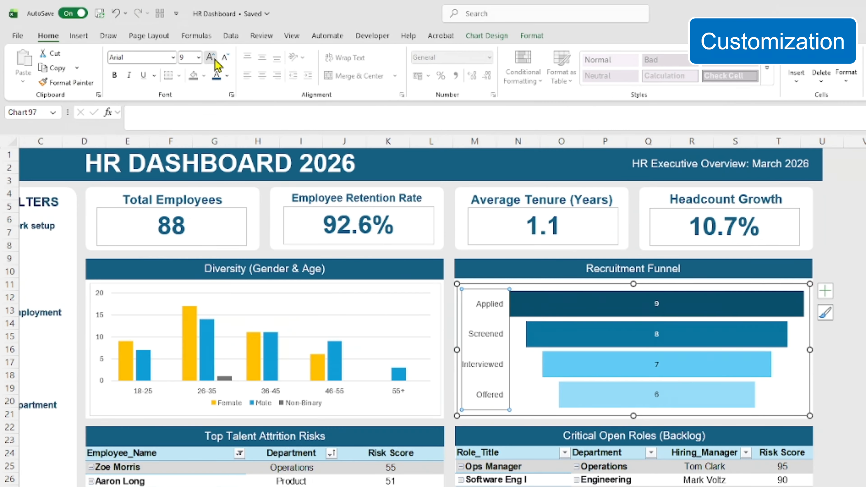
{"action": "left_click", "coordinate": [370, 100]}
{"action": "left_click", "coordinate": [369, 100]}
{"action": "left_click", "coordinate": [214, 60]}
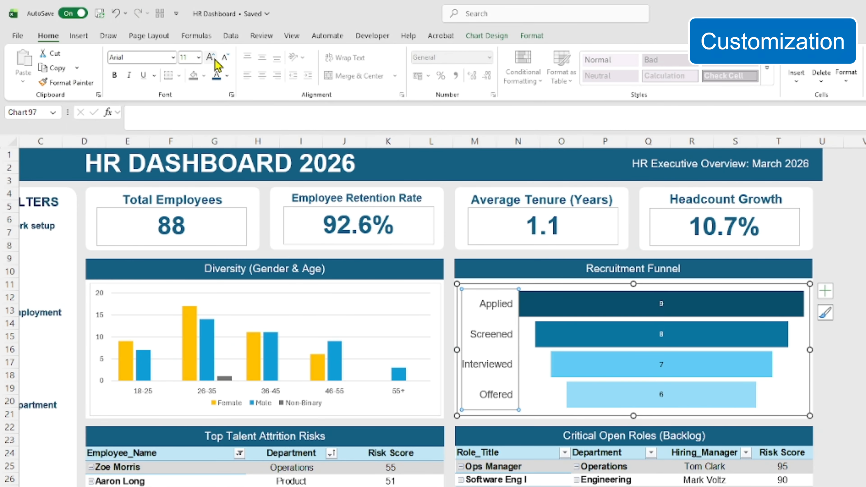
Format the value labels inside the funnel's bars as Arial, size 10, in white
{"action": "left_click", "coordinate": [214, 61]}
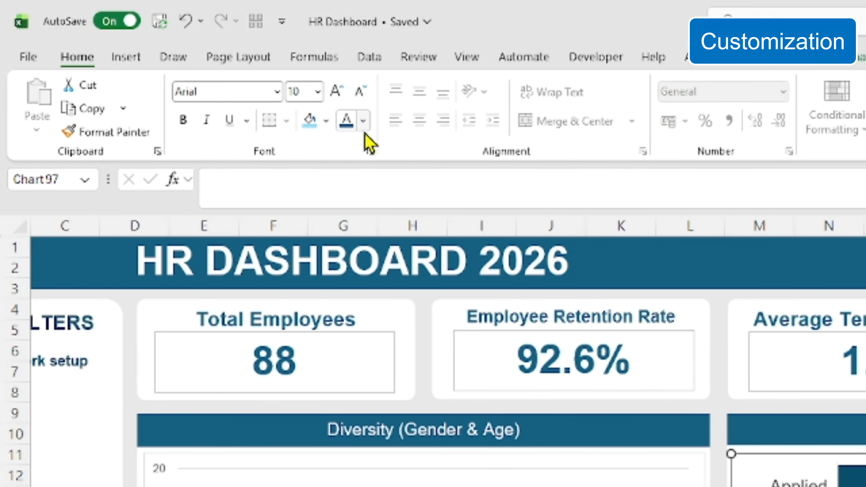
{"action": "left_click", "coordinate": [363, 120]}
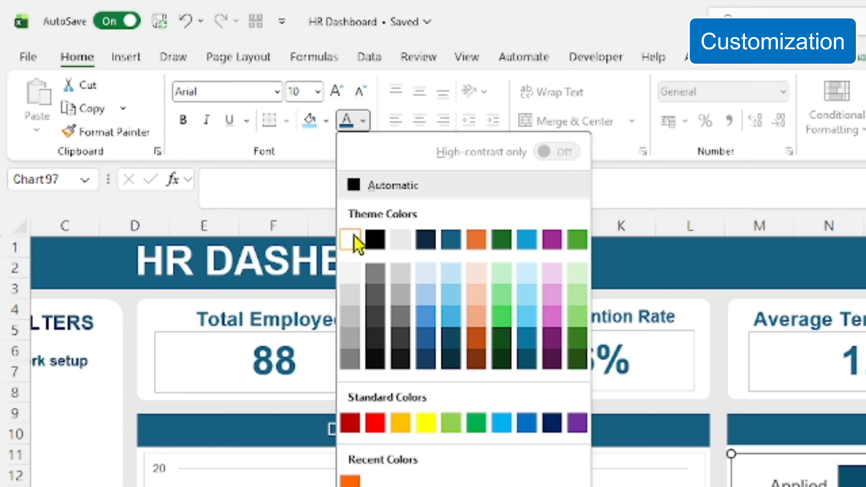
{"action": "left_click", "coordinate": [351, 240]}
{"action": "left_click", "coordinate": [749, 299]}
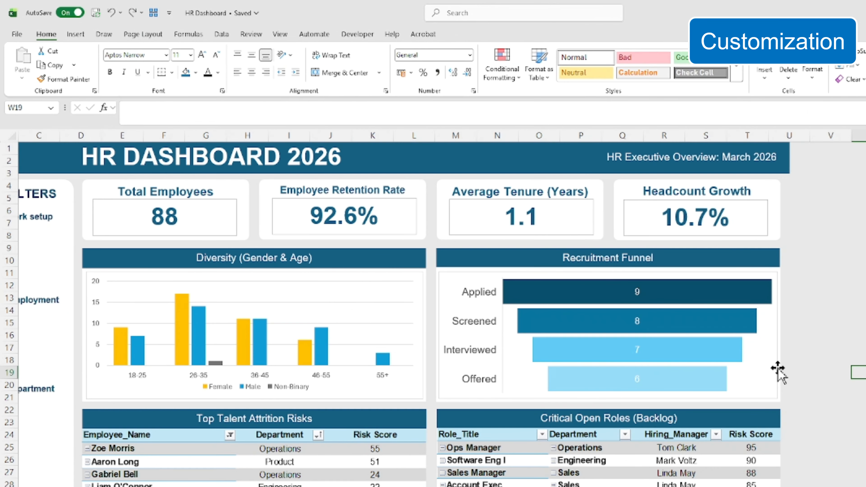
Remove the outlines from both charts and the four metric value boxes together
{"action": "left_click", "coordinate": [693, 326]}
{"action": "left_click", "coordinate": [376, 266], "text": "ctrl"}
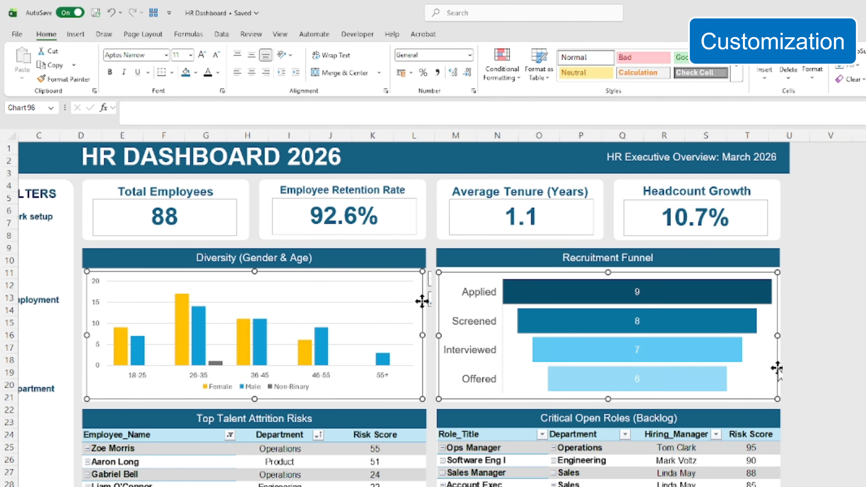
{"action": "left_click", "coordinate": [626, 229], "text": "ctrl"}
{"action": "left_click", "coordinate": [580, 226], "text": "ctrl"}
{"action": "left_click", "coordinate": [396, 217], "text": "ctrl"}
{"action": "left_click", "coordinate": [236, 201], "text": "ctrl"}
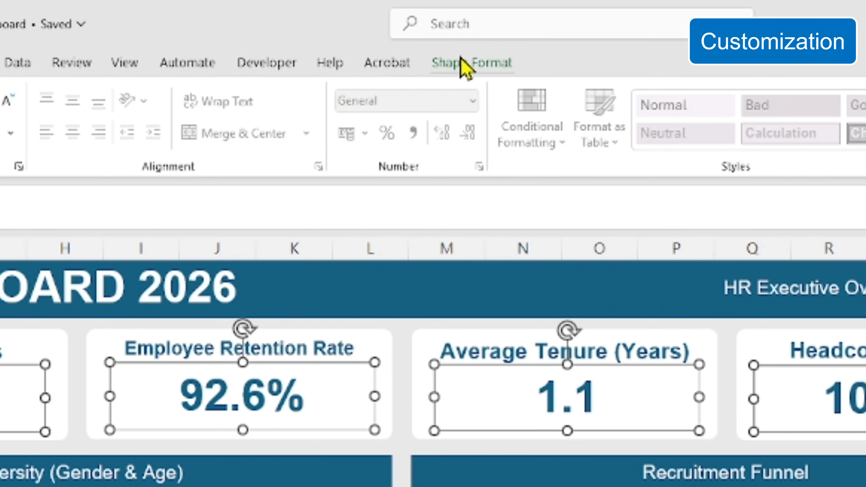
{"action": "left_click", "coordinate": [460, 58]}
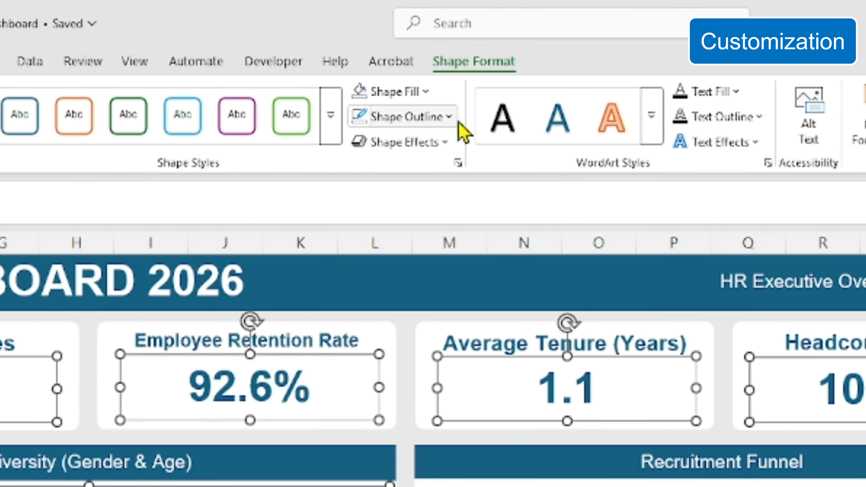
{"action": "left_click", "coordinate": [451, 126]}
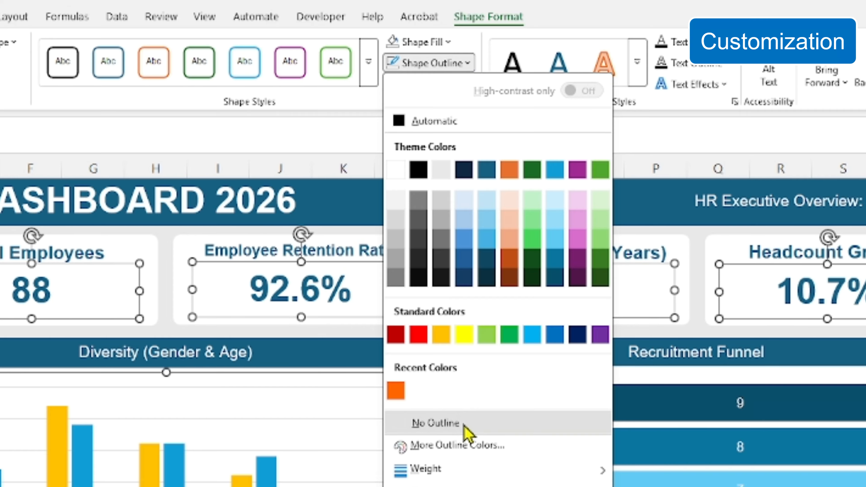
{"action": "left_click", "coordinate": [464, 426]}
{"action": "left_click", "coordinate": [739, 312]}
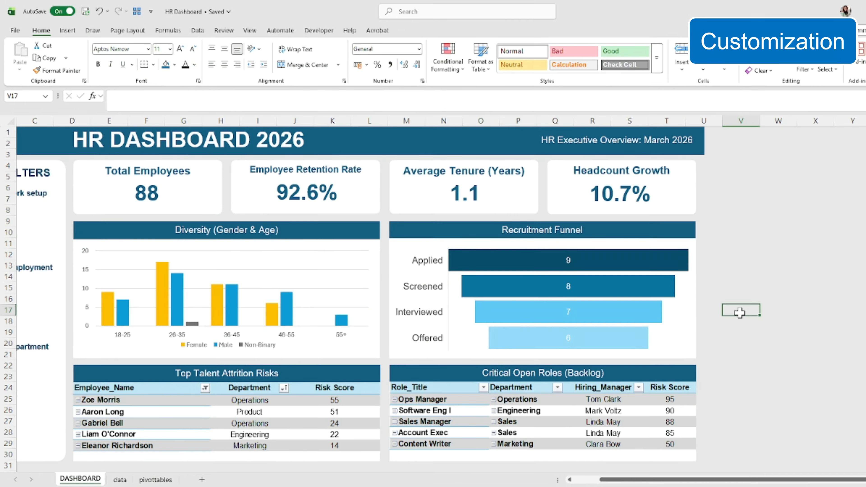
Start a custom color scale rule for the Risk Score values I5:I9 in the source table of Top Talent Attrition Risks
{"action": "left_click", "coordinate": [569, 480]}
{"action": "left_click", "coordinate": [570, 480]}
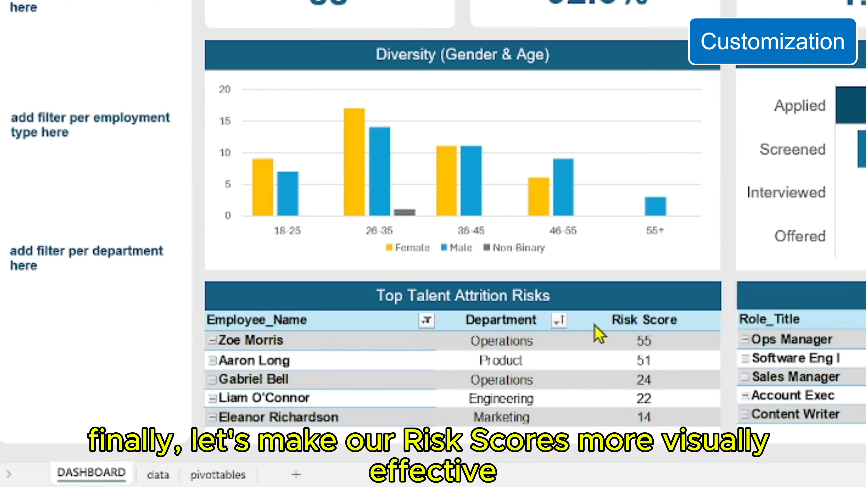
{"action": "left_click", "coordinate": [610, 339]}
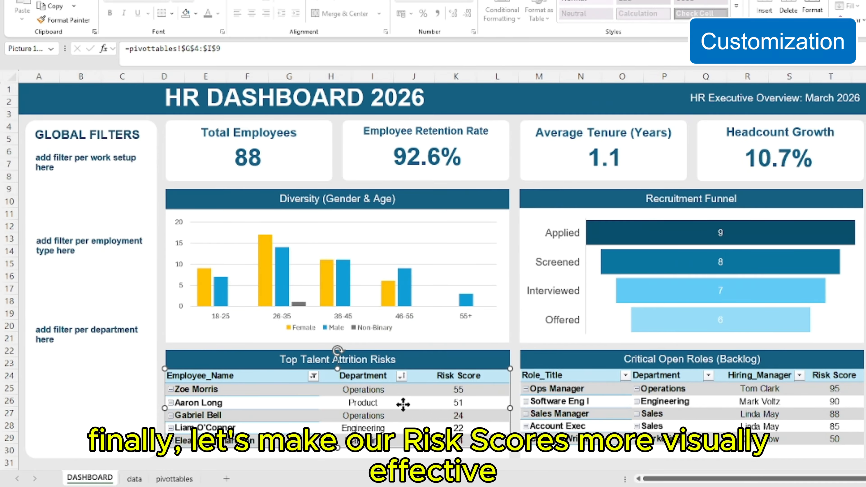
{"action": "double_click", "coordinate": [403, 405]}
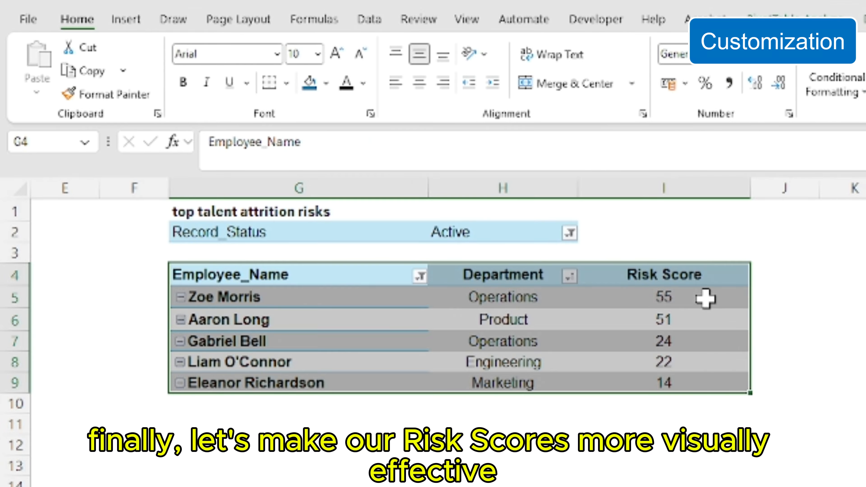
{"action": "left_click_drag", "start_coordinate": [705, 298], "coordinate": [705, 383]}
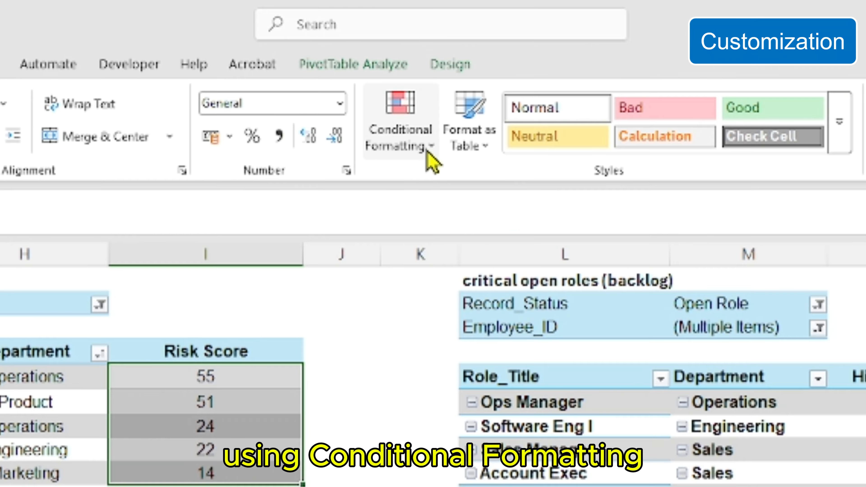
{"action": "left_click", "coordinate": [755, 115]}
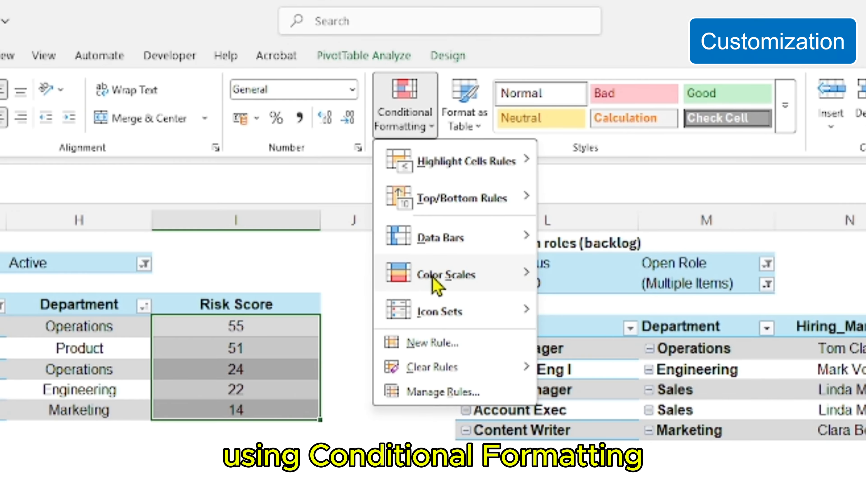
{"action": "mouse_move", "coordinate": [418, 286]}
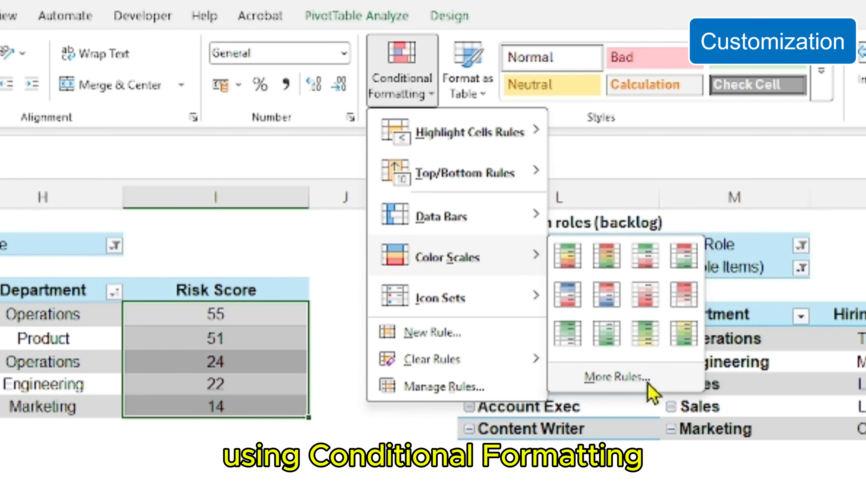
{"action": "left_click", "coordinate": [581, 387]}
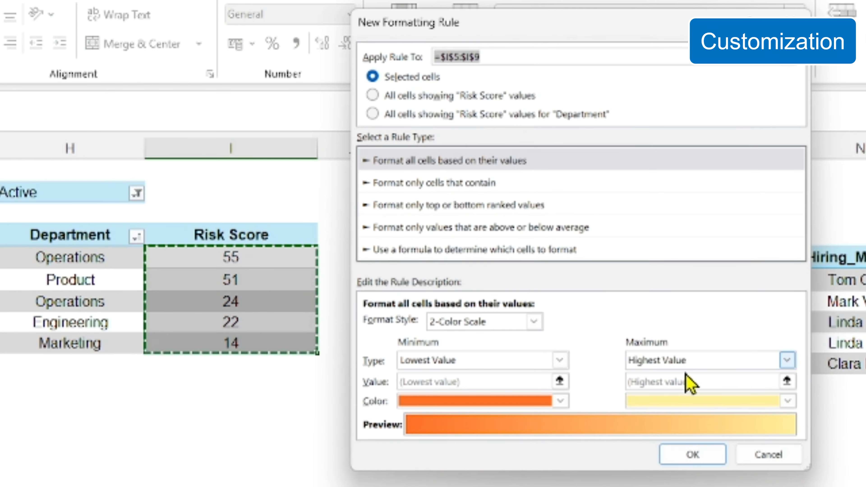
Color the two-color scale standard red for the highest value and light green for the lowest, and apply the rule
{"action": "left_click", "coordinate": [814, 469]}
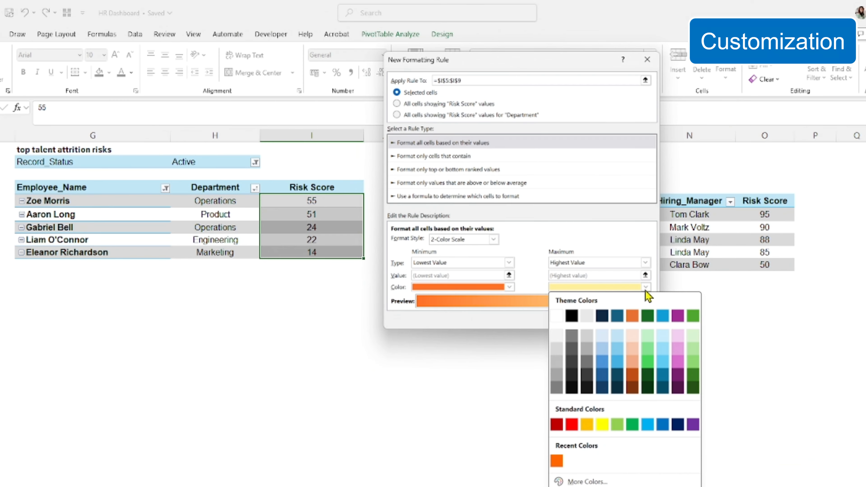
{"action": "left_click", "coordinate": [575, 427]}
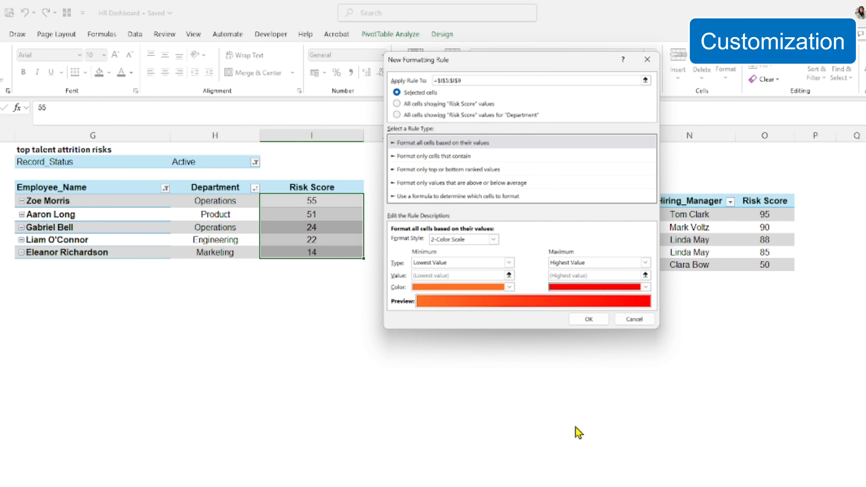
{"action": "left_click", "coordinate": [512, 289]}
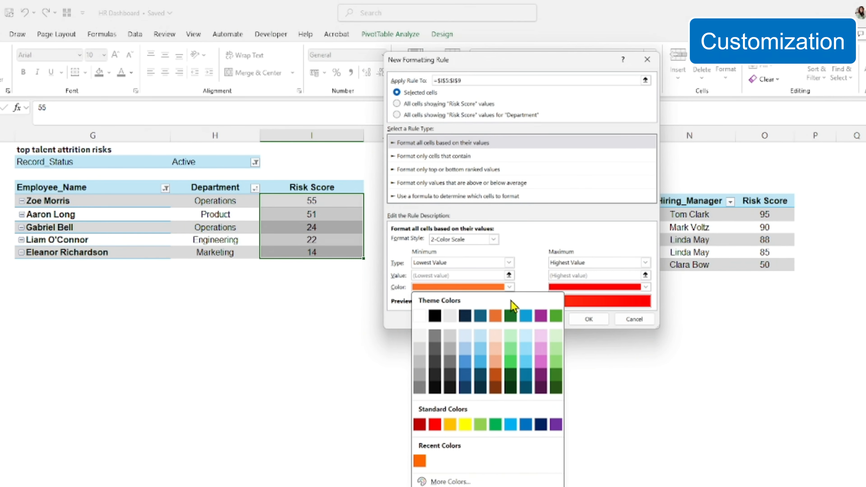
{"action": "left_click", "coordinate": [481, 426]}
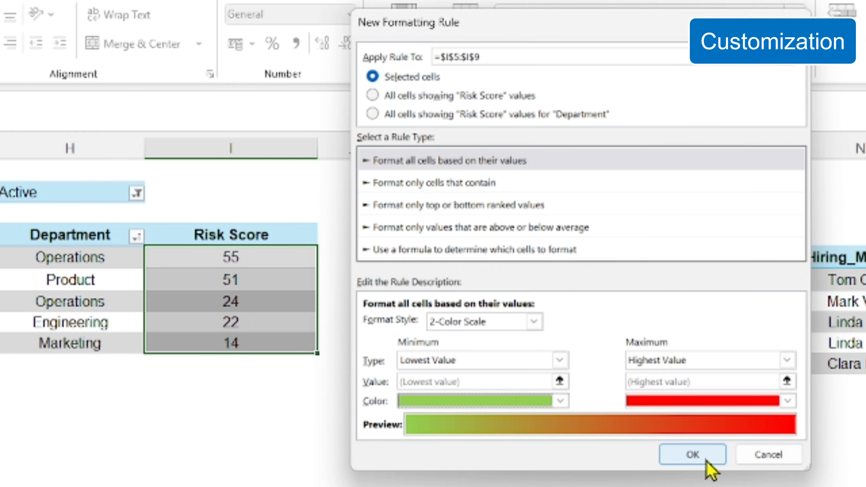
{"action": "left_click", "coordinate": [706, 459]}
{"action": "left_click", "coordinate": [352, 427]}
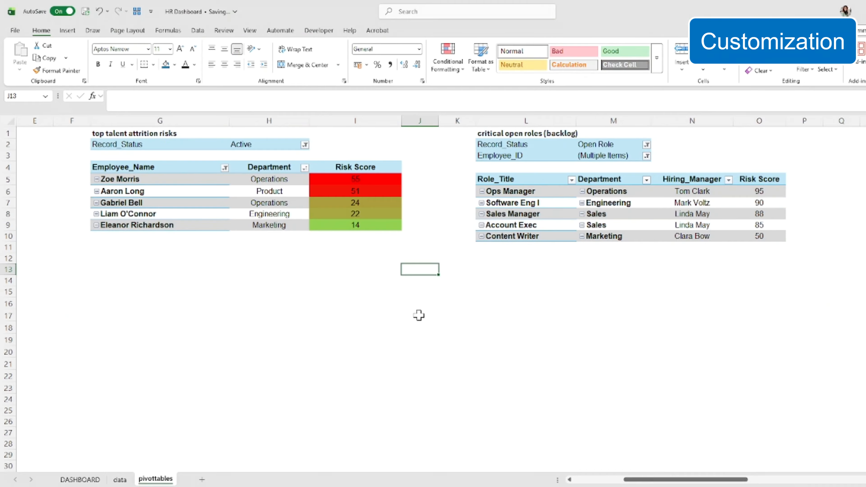
Return to the DASHBOARD sheet and refresh all of the workbook's data
{"action": "left_click", "coordinate": [81, 480]}
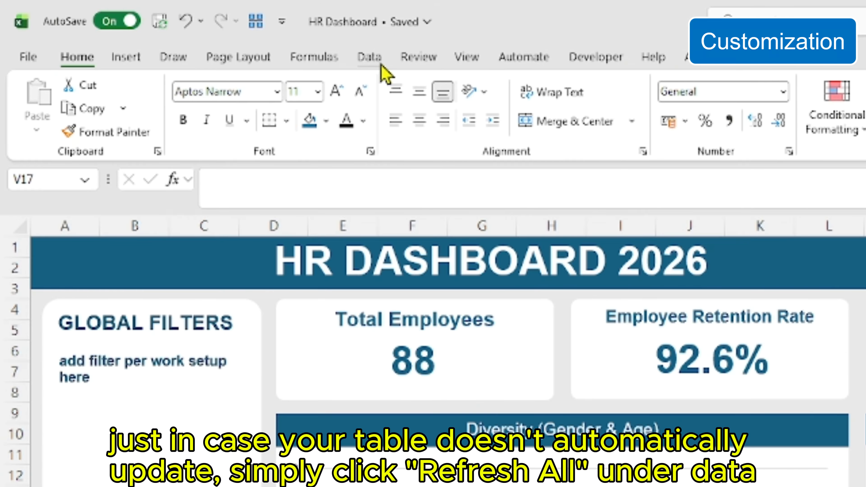
{"action": "left_click", "coordinate": [381, 64]}
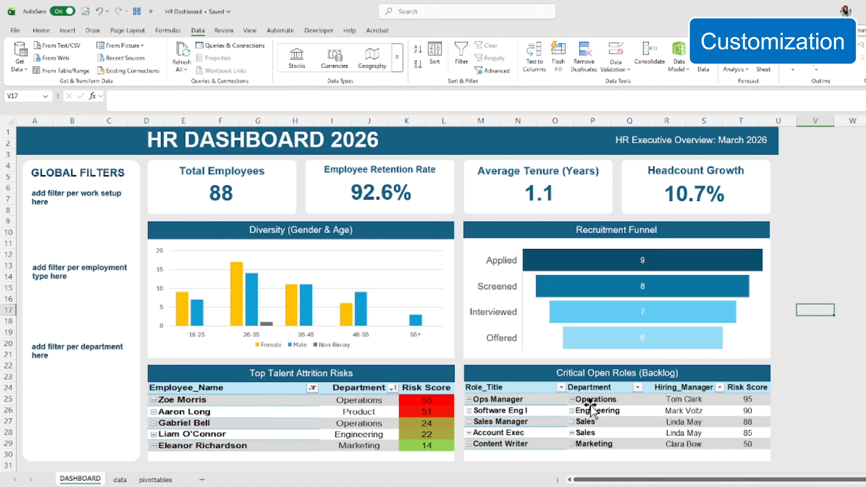
Start a custom color scale rule for the Risk Score values O6:O10 in the source table of Critical Open Roles
{"action": "left_click", "coordinate": [667, 424]}
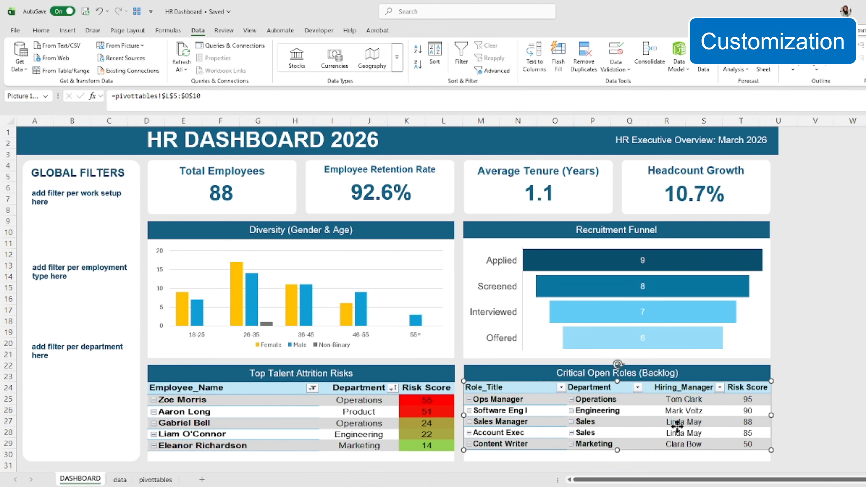
{"action": "double_click", "coordinate": [667, 424]}
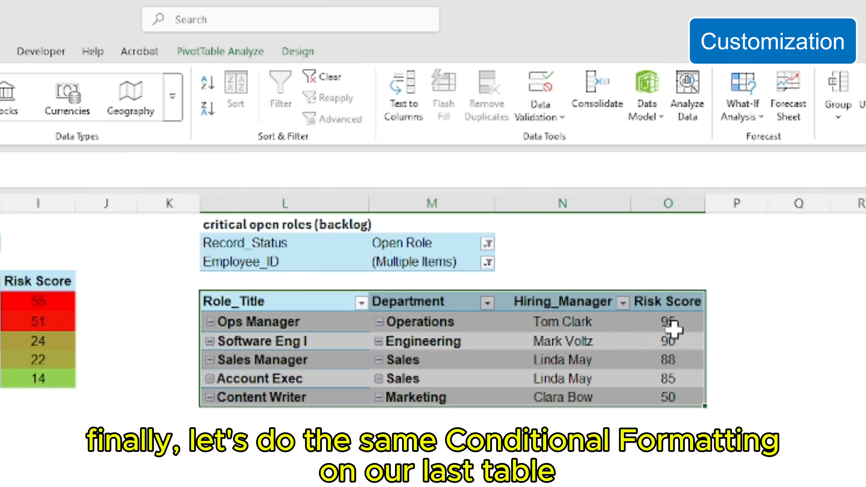
{"action": "left_click_drag", "start_coordinate": [692, 190], "coordinate": [694, 233]}
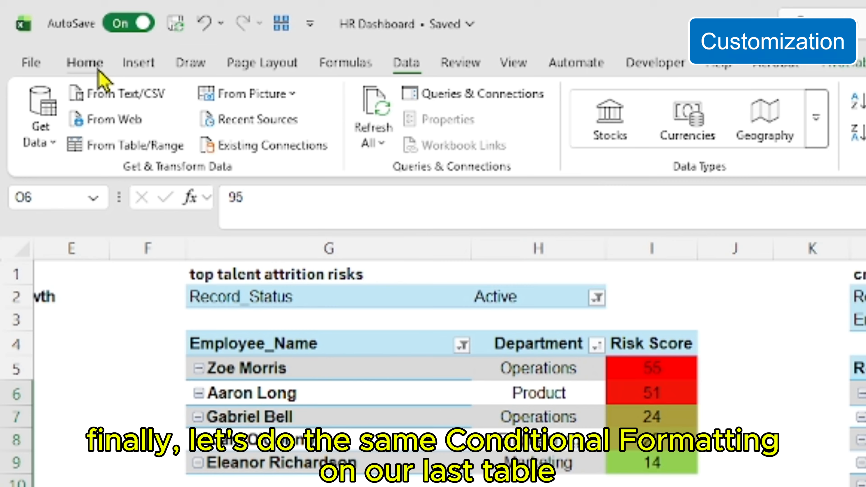
{"action": "left_click", "coordinate": [98, 69]}
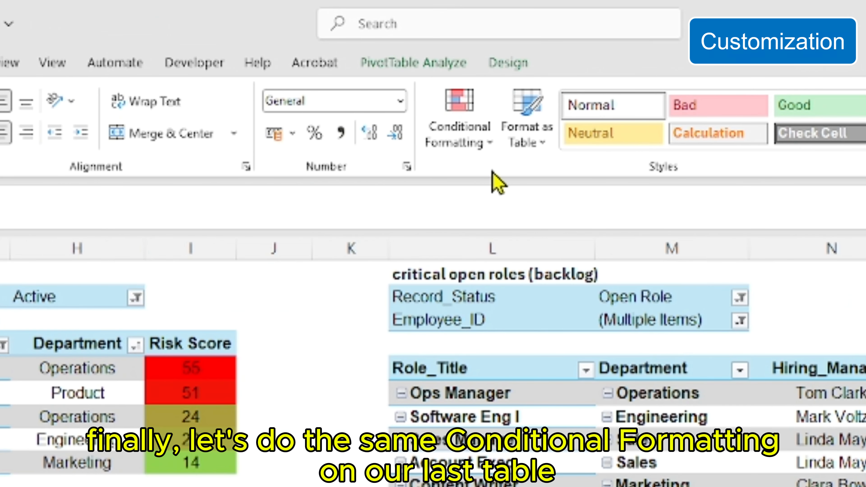
{"action": "left_click", "coordinate": [493, 146]}
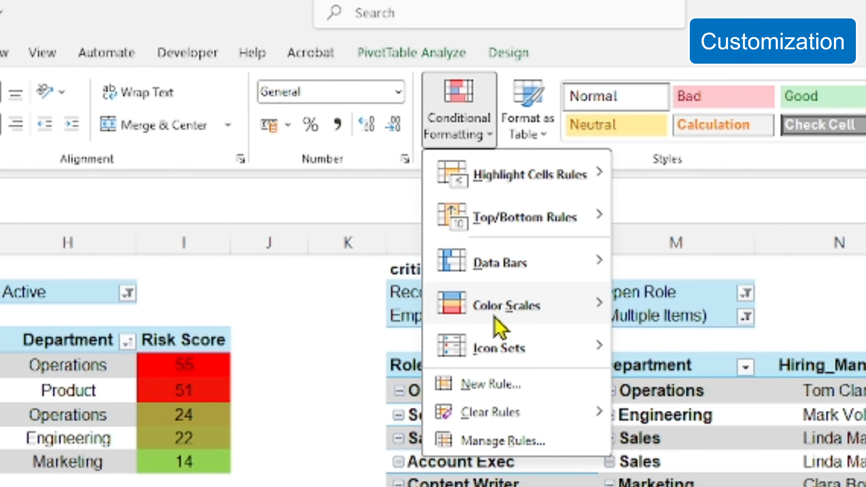
{"action": "mouse_move", "coordinate": [496, 319]}
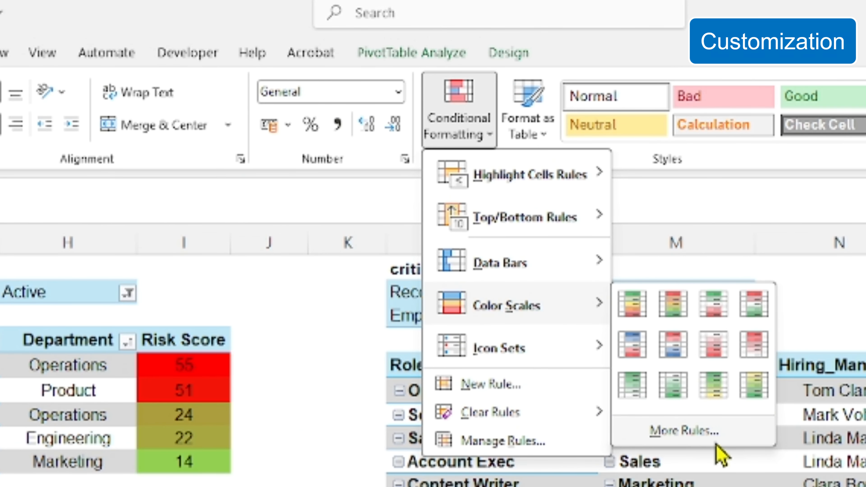
{"action": "left_click", "coordinate": [668, 438]}
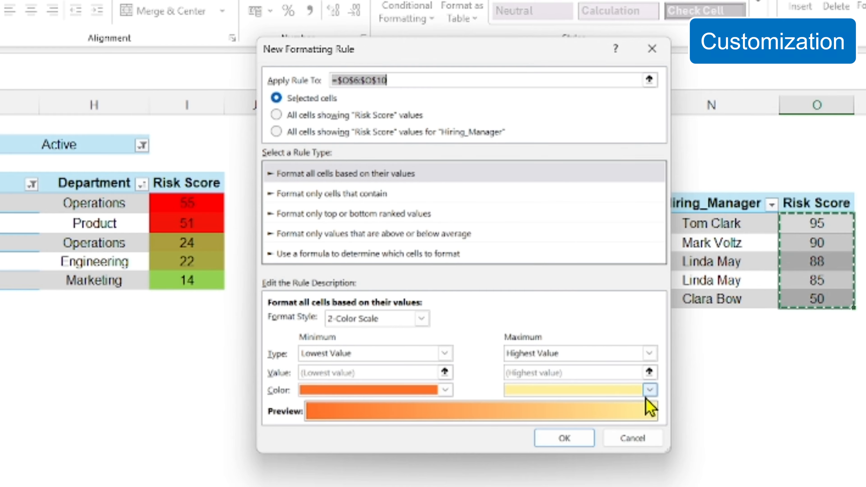
Color the two-color scale for O6:O10 red at the highest value and light green at the lowest, apply it, and return to DASHBOARD
{"action": "left_click", "coordinate": [649, 390]}
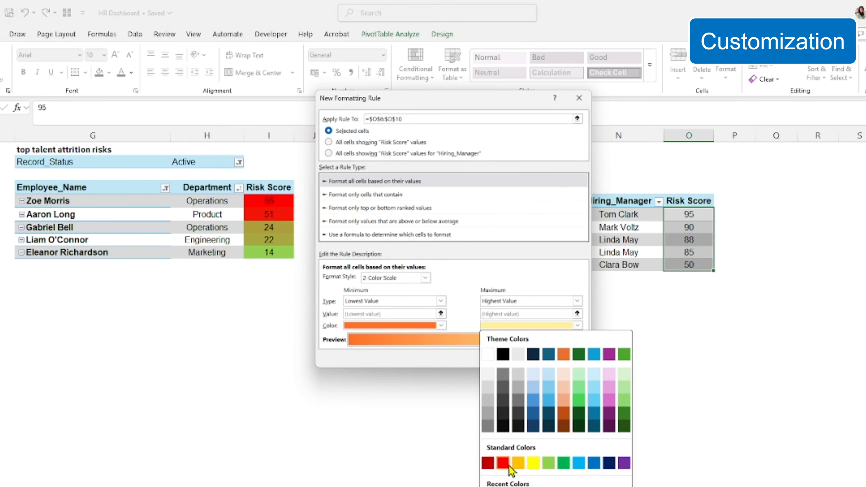
{"action": "left_click", "coordinate": [508, 466]}
{"action": "left_click", "coordinate": [442, 326]}
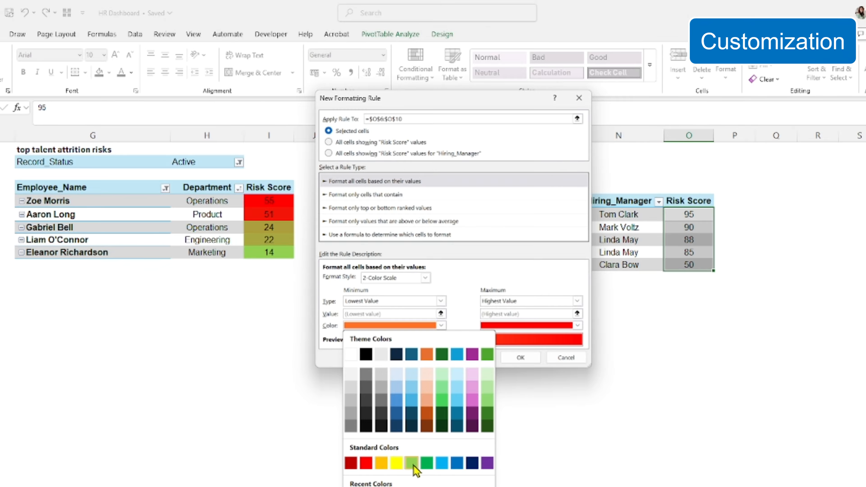
{"action": "left_click", "coordinate": [412, 463]}
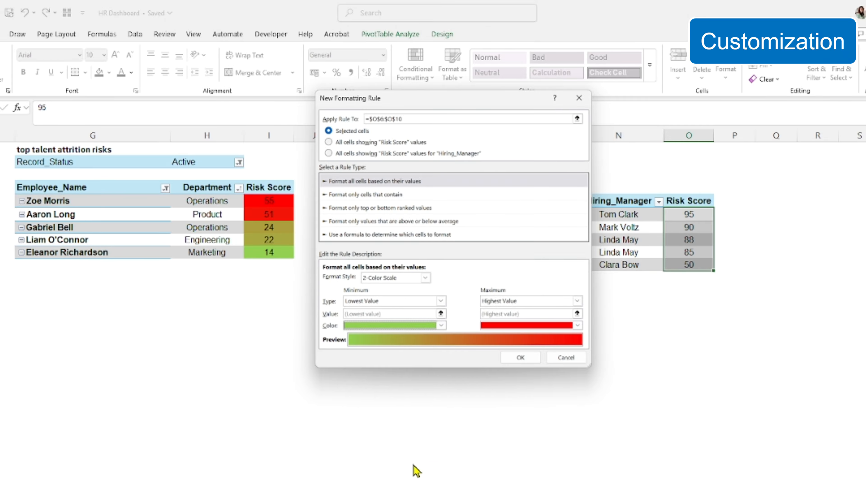
{"action": "left_click", "coordinate": [520, 358]}
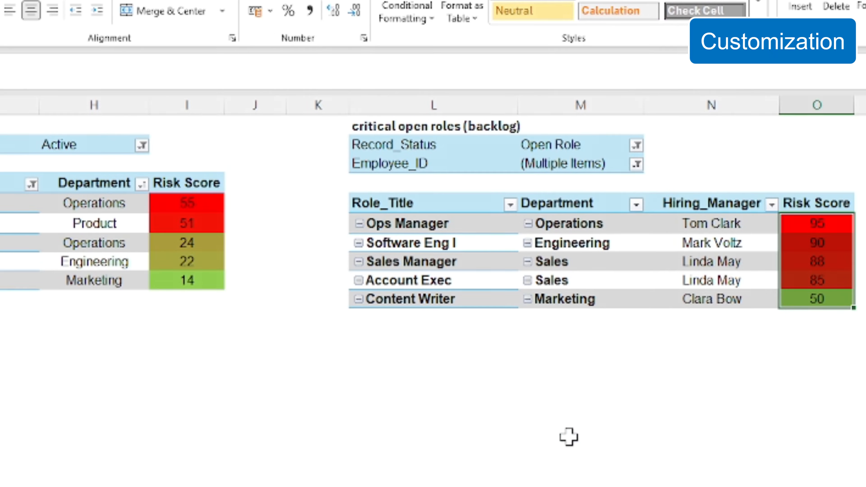
{"action": "left_click", "coordinate": [817, 354]}
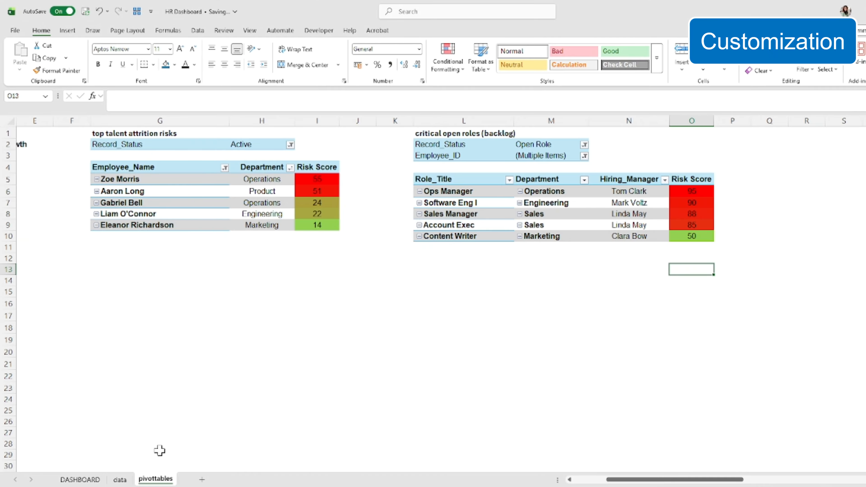
{"action": "left_click", "coordinate": [80, 479]}
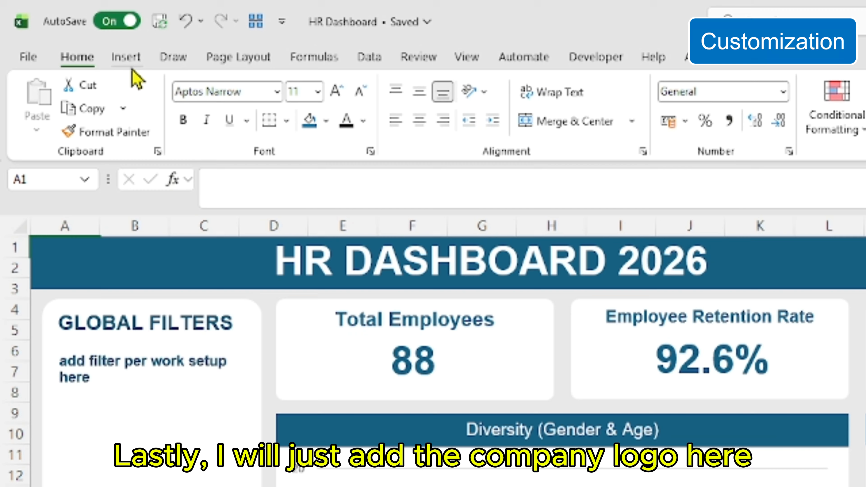
Insert the company logo picture from this device over the cells and shrink it to fit the title banner before HR DASHBOARD 2026
{"action": "left_click", "coordinate": [67, 30]}
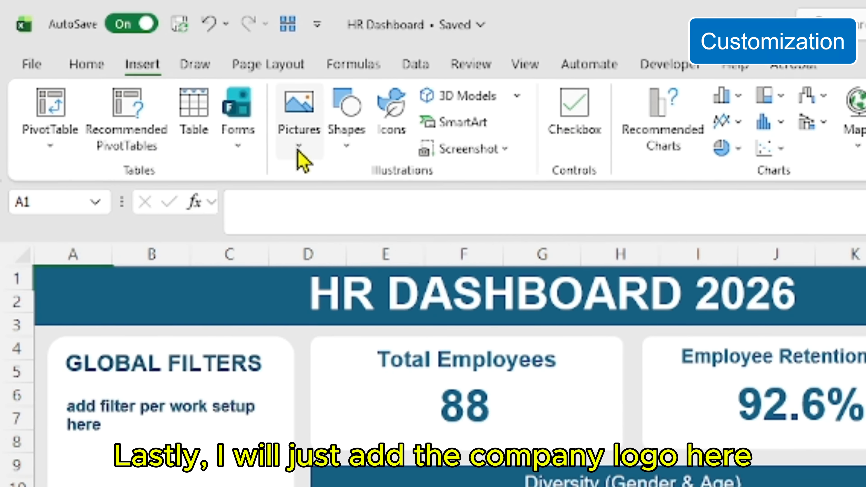
{"action": "left_click", "coordinate": [291, 147]}
{"action": "mouse_move", "coordinate": [354, 208]}
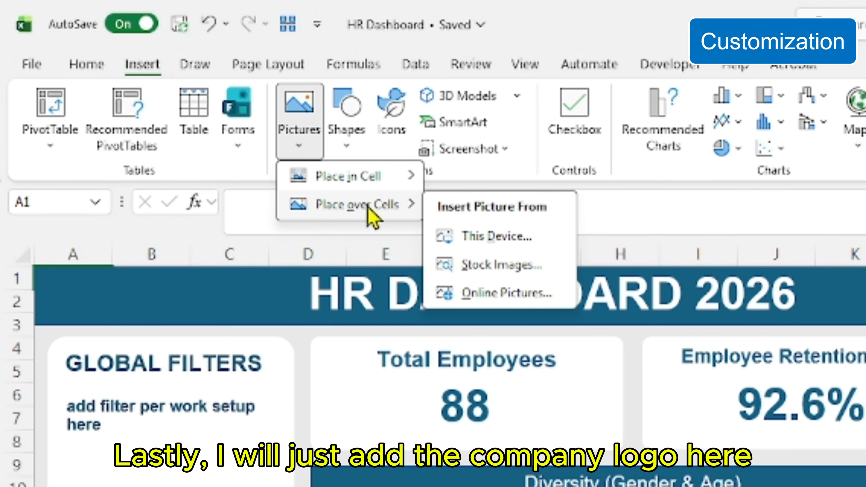
{"action": "left_click", "coordinate": [542, 242]}
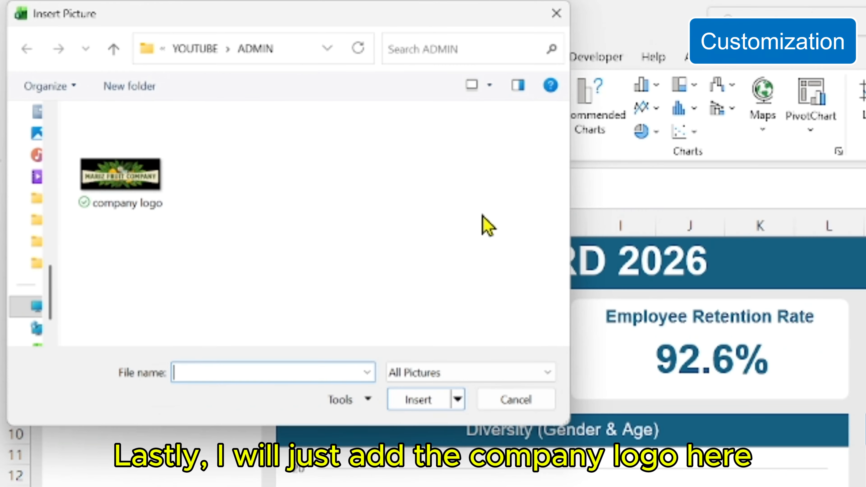
{"action": "left_click", "coordinate": [156, 195]}
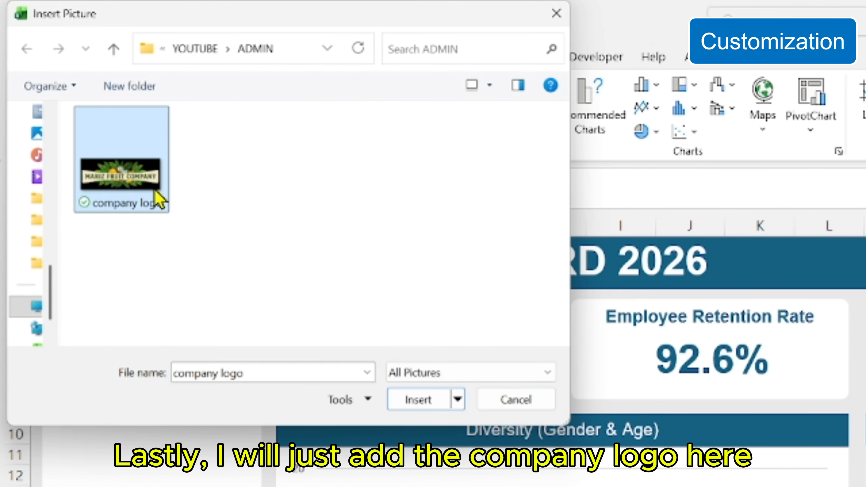
{"action": "left_click", "coordinate": [421, 404]}
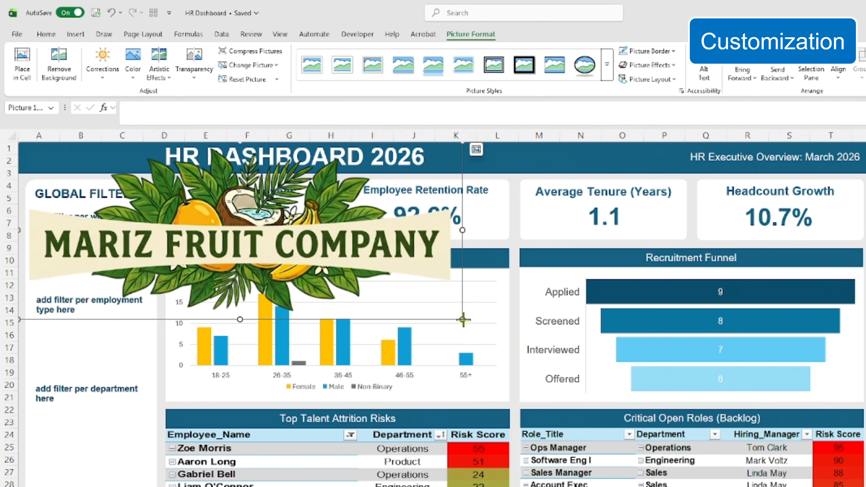
{"action": "left_click_drag", "start_coordinate": [463, 319], "coordinate": [106, 162]}
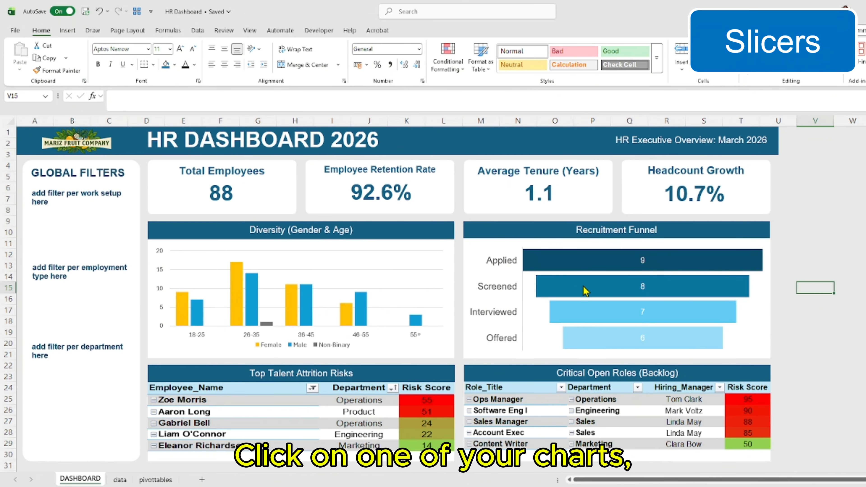
Insert slicers for Work_Setup, Employment_Type and Department from the Diversity (Gender & Age) chart
{"action": "left_click", "coordinate": [422, 261]}
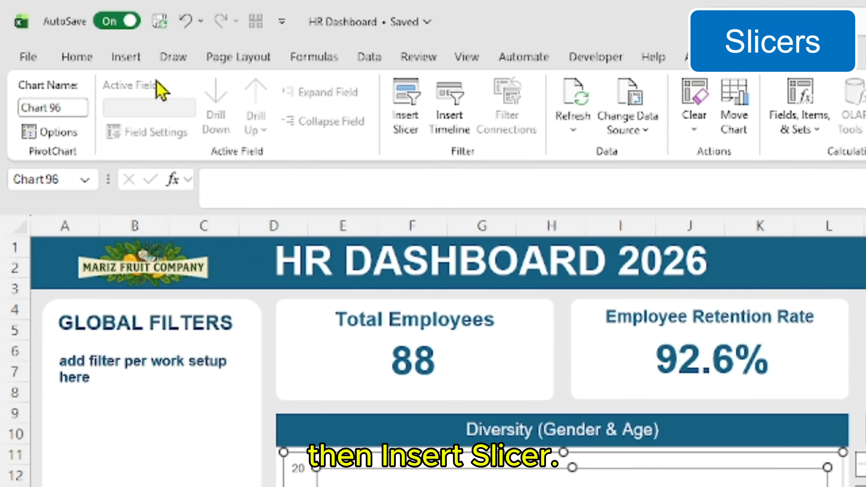
{"action": "left_click", "coordinate": [69, 31]}
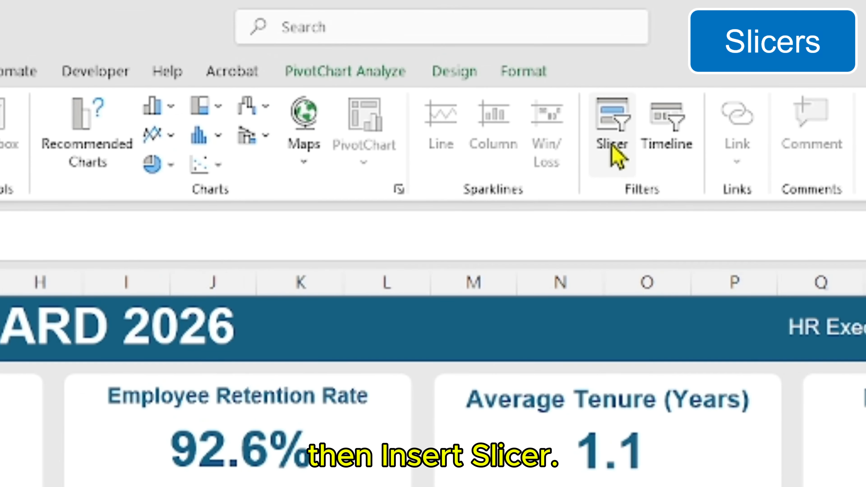
{"action": "left_click", "coordinate": [594, 135]}
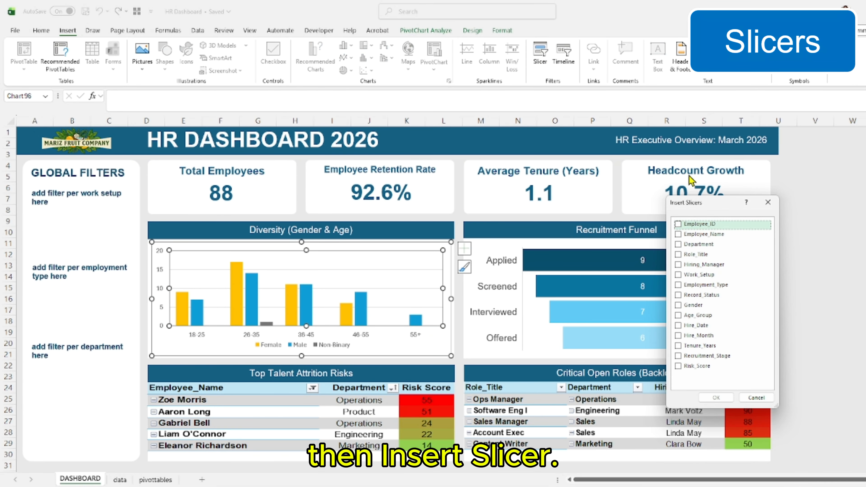
{"action": "left_click_drag", "start_coordinate": [723, 206], "coordinate": [464, 159]}
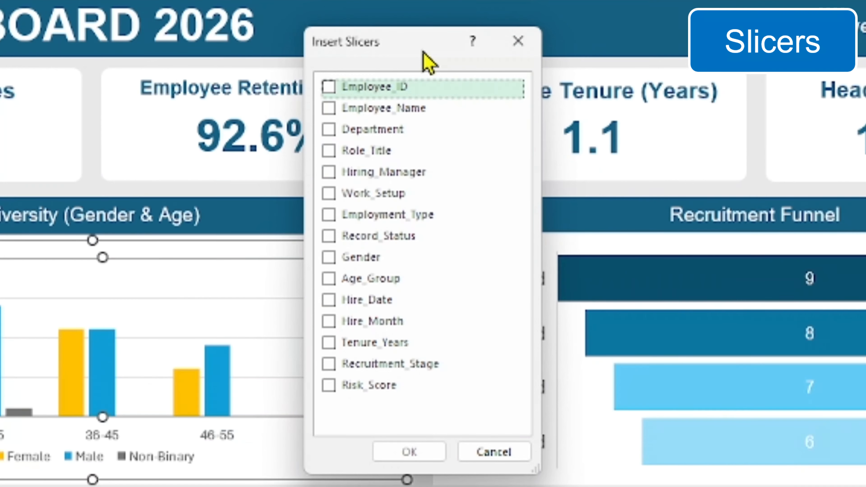
{"action": "left_click", "coordinate": [334, 198]}
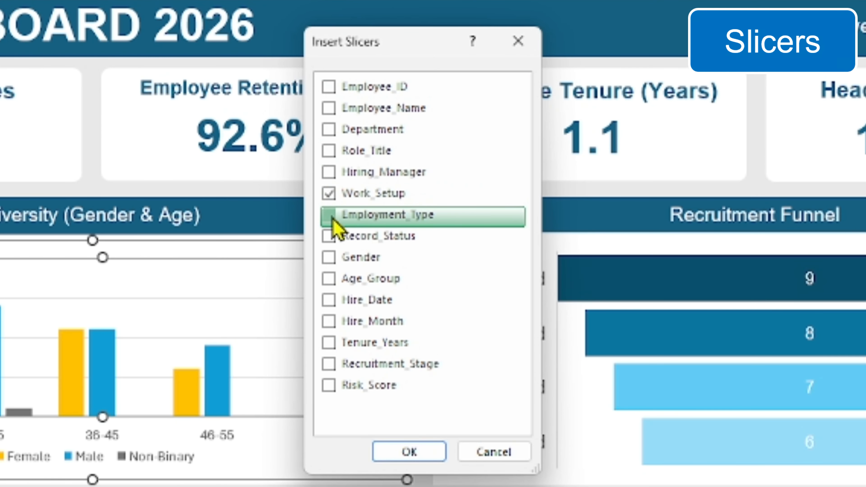
{"action": "left_click", "coordinate": [329, 130]}
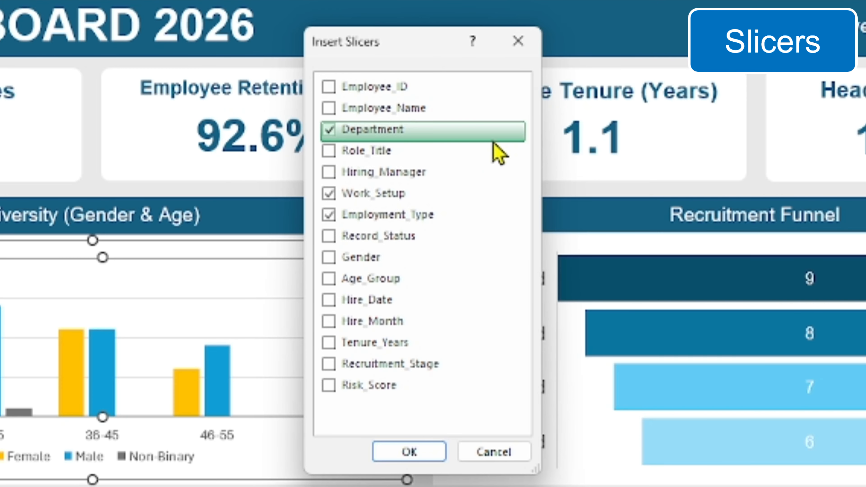
{"action": "left_click", "coordinate": [421, 456]}
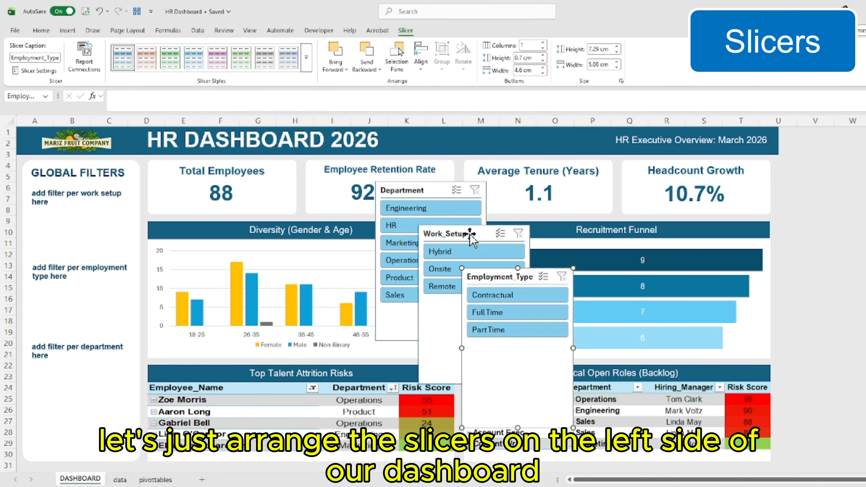
Move the Work_Setup slicer beside the GLOBAL FILTERS panel and delete the panel's three placeholder text boxes
{"action": "left_click_drag", "start_coordinate": [471, 234], "coordinate": [184, 190]}
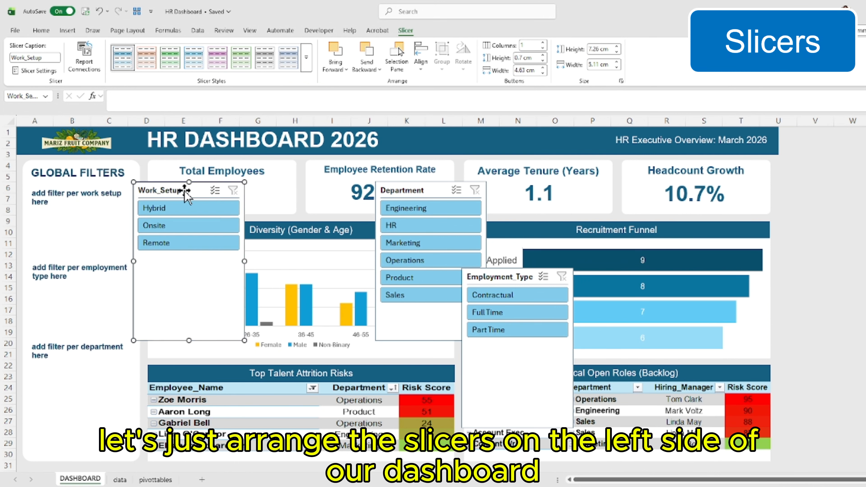
{"action": "left_click", "coordinate": [87, 195]}
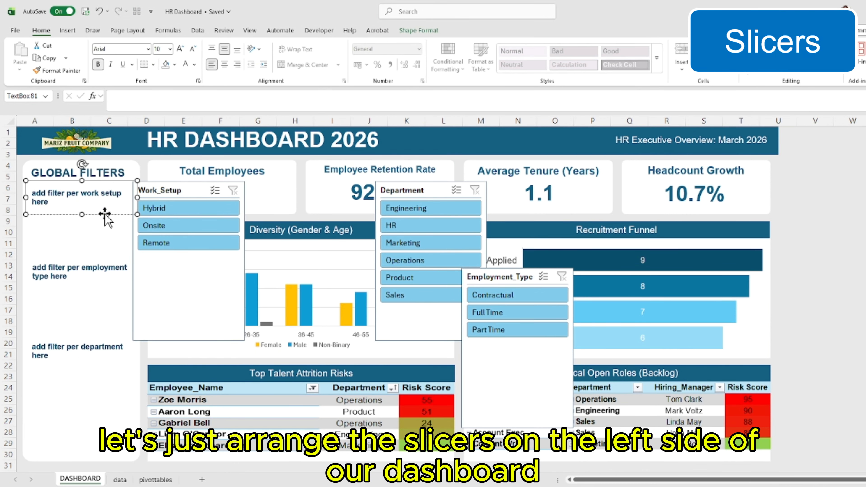
{"action": "left_click", "coordinate": [84, 272], "text": "ctrl"}
{"action": "left_click", "coordinate": [90, 355], "text": "ctrl"}
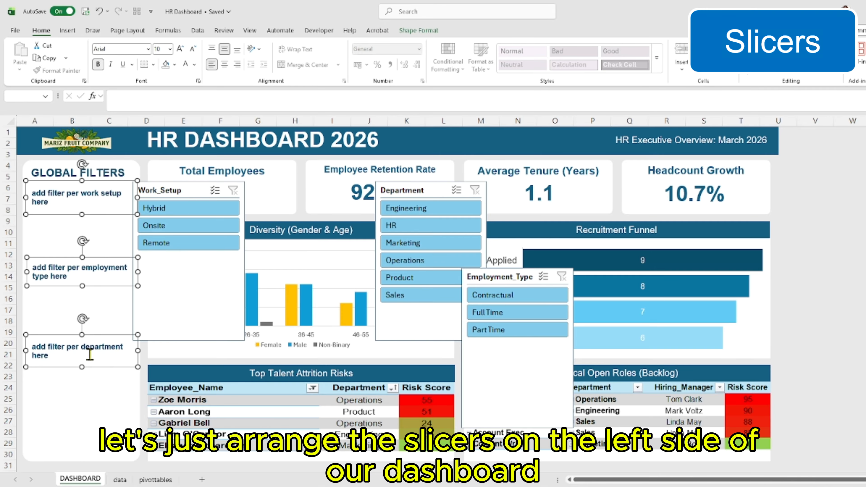
{"action": "key", "text": "Delete"}
Place the Work_Setup slicer under the GLOBAL FILTERS heading and shrink it to about 3.1 cm high by 4.5 cm wide
{"action": "left_click_drag", "start_coordinate": [174, 188], "coordinate": [73, 192]}
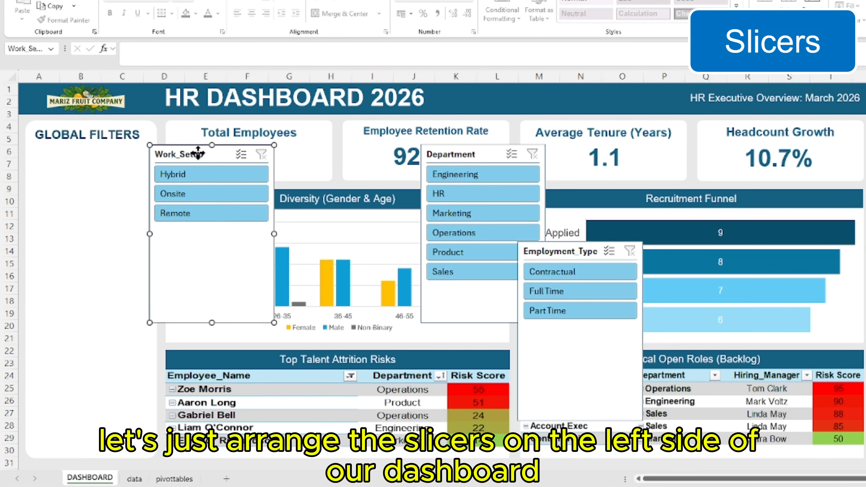
{"action": "left_click_drag", "start_coordinate": [82, 157], "coordinate": [82, 157]}
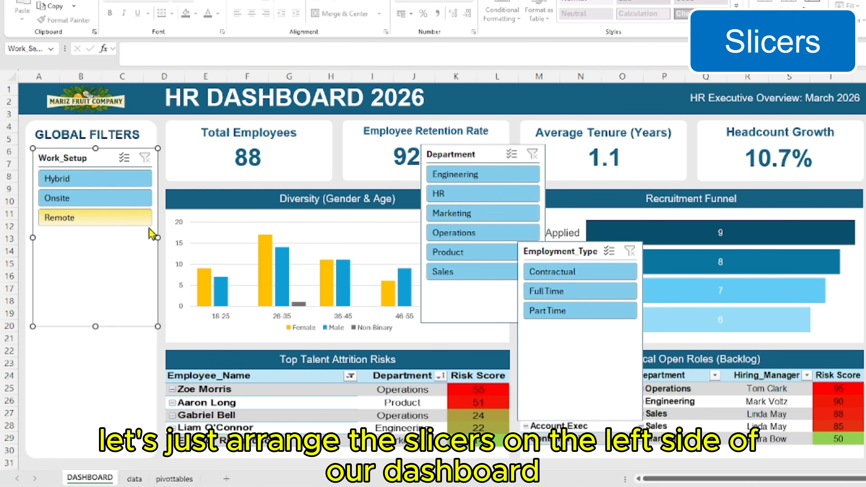
{"action": "left_click_drag", "start_coordinate": [157, 235], "coordinate": [142, 236]}
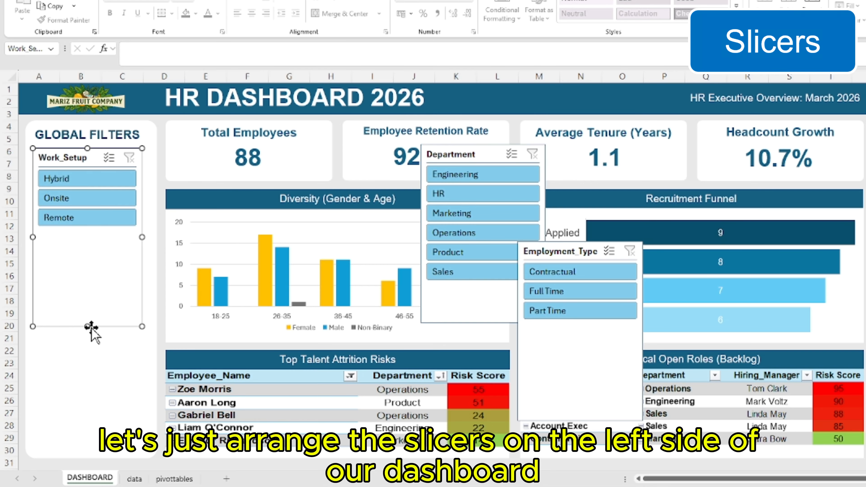
{"action": "left_click_drag", "start_coordinate": [87, 326], "coordinate": [86, 224]}
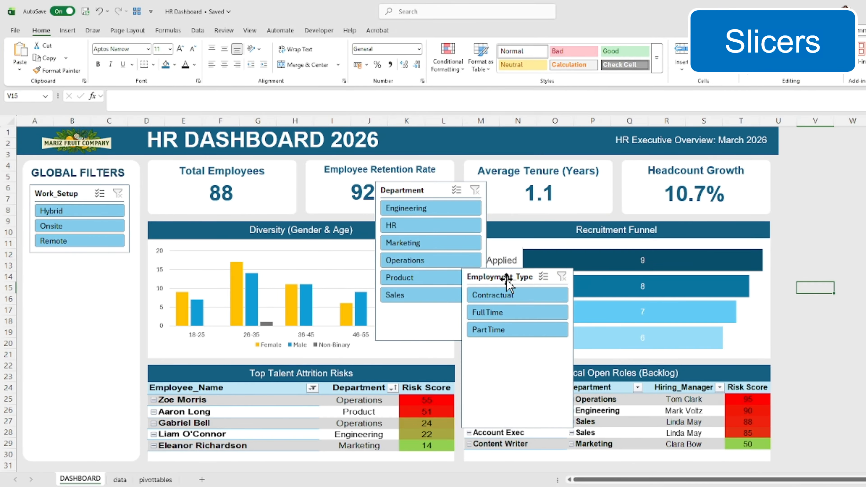
Resize the Employment_Type slicer to about 3.1 cm high by 4.55 cm wide and place it directly below the Work_Setup slicer
{"action": "left_click_drag", "start_coordinate": [592, 241], "coordinate": [385, 234]}
{"action": "left_click_drag", "start_coordinate": [329, 270], "coordinate": [75, 268]}
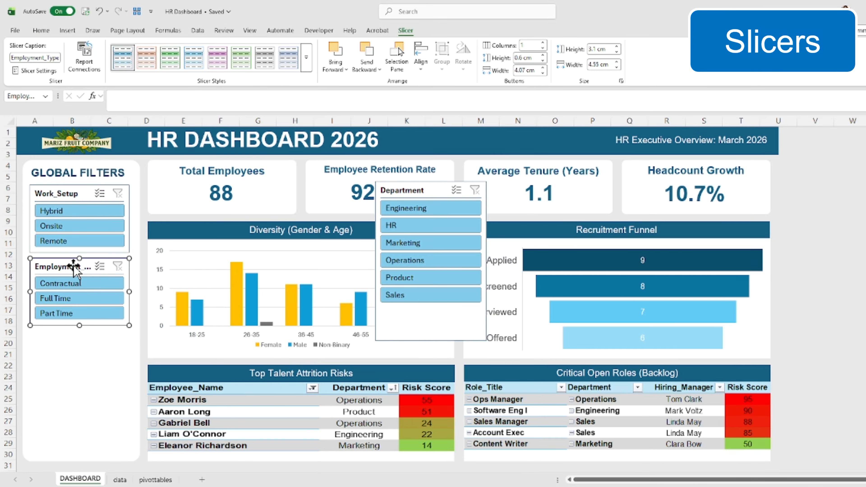
{"action": "key", "text": "Escape"}
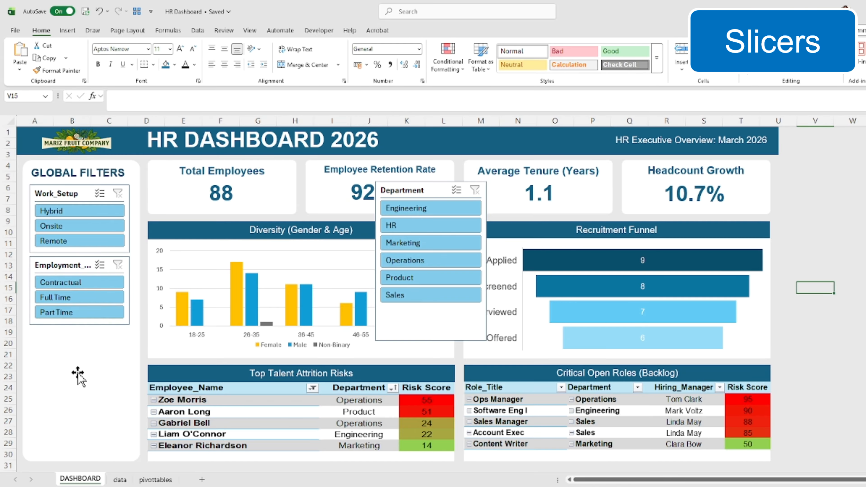
Place the Department slicer below Employment_Type and fit it to the panel at about 5.6 cm high by 4.5 cm wide
{"action": "left_click_drag", "start_coordinate": [425, 190], "coordinate": [82, 334]}
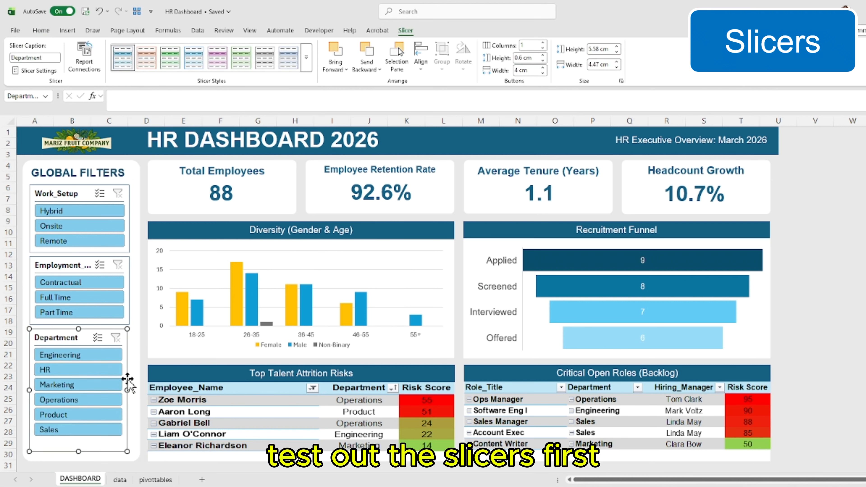
{"action": "key", "text": "Escape"}
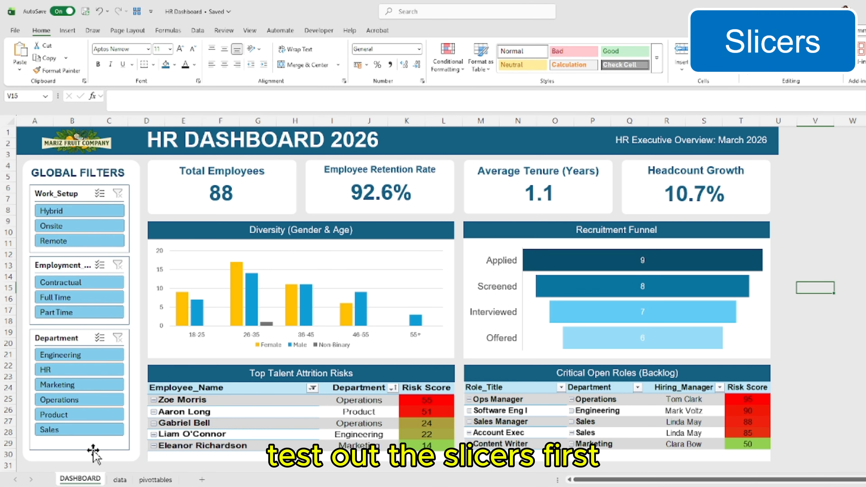
{"action": "key", "text": "Up"}
{"action": "key", "text": "Up"}
{"action": "key", "text": "Up"}
Test the Work_Setup slicer by filtering for Hybrid, Onsite and Remote in turn
{"action": "left_click", "coordinate": [86, 210]}
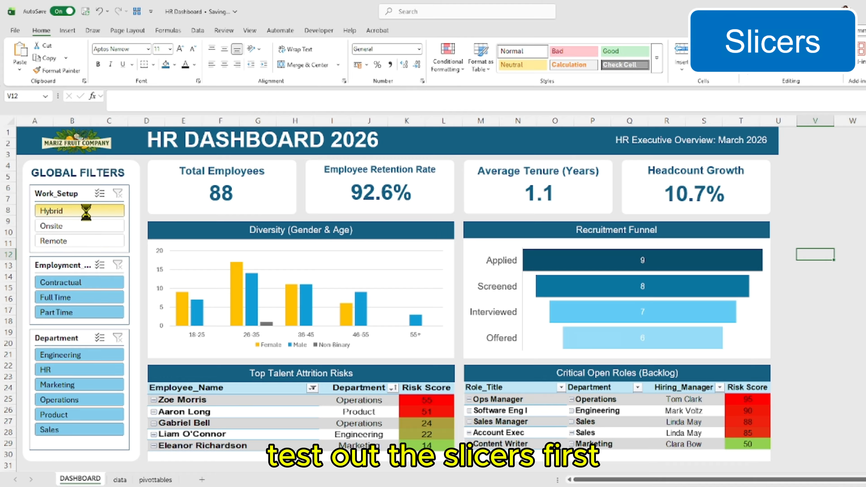
{"action": "left_click", "coordinate": [86, 226]}
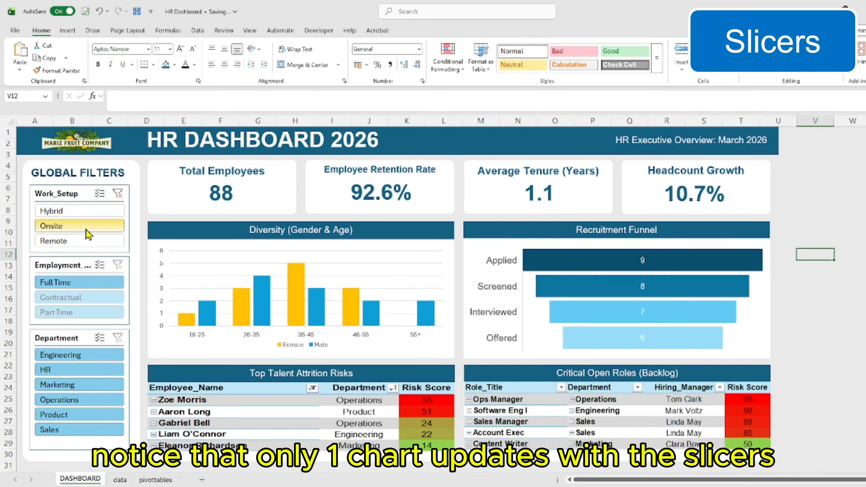
{"action": "left_click", "coordinate": [85, 240]}
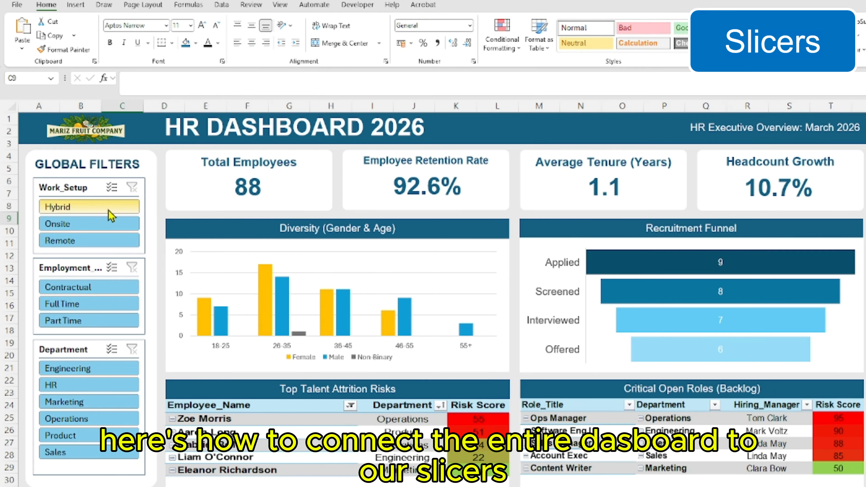
Connect the Work_Setup slicer to all seven pivot tables and test the connection by filtering for Hybrid and clearing the filter
{"action": "left_click", "coordinate": [87, 191]}
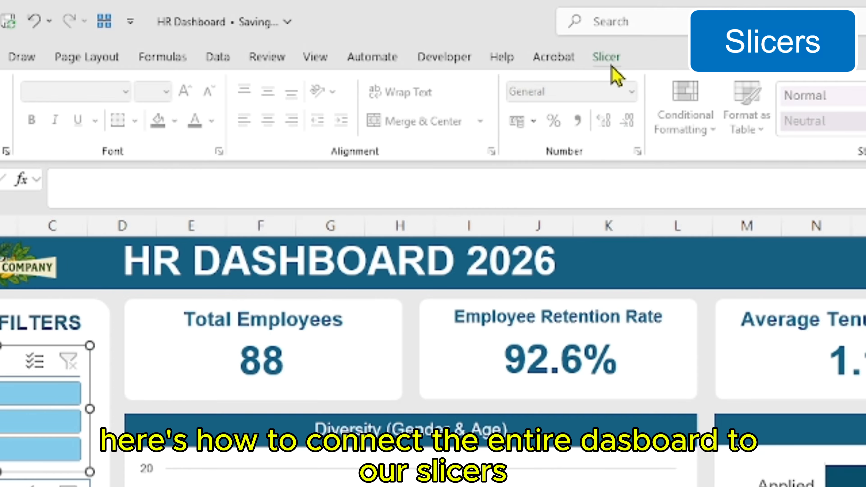
{"action": "left_click", "coordinate": [455, 6]}
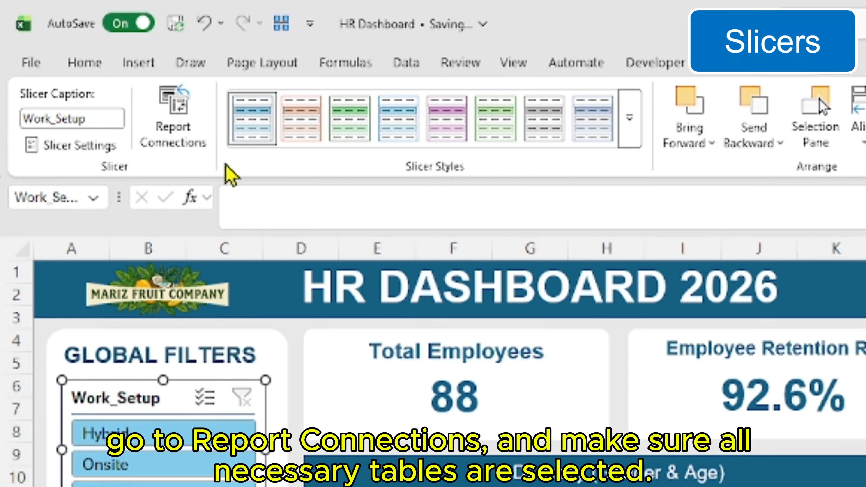
{"action": "left_click", "coordinate": [187, 136]}
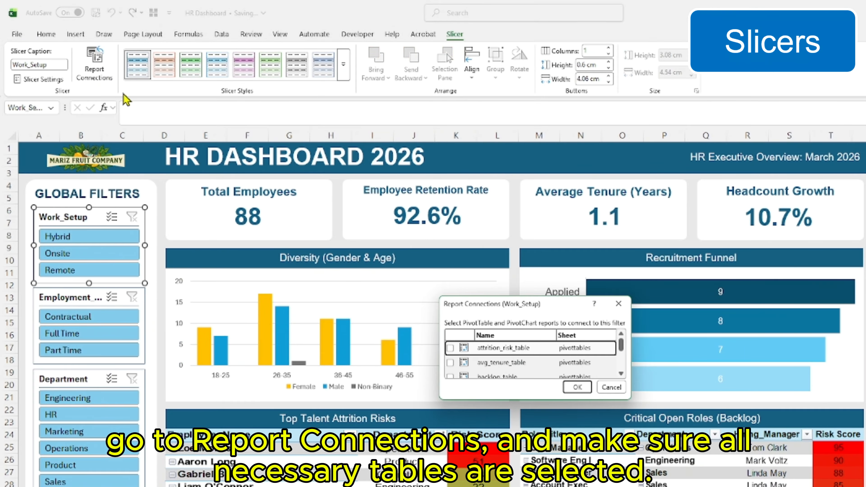
{"action": "left_click_drag", "start_coordinate": [526, 315], "coordinate": [344, 214]}
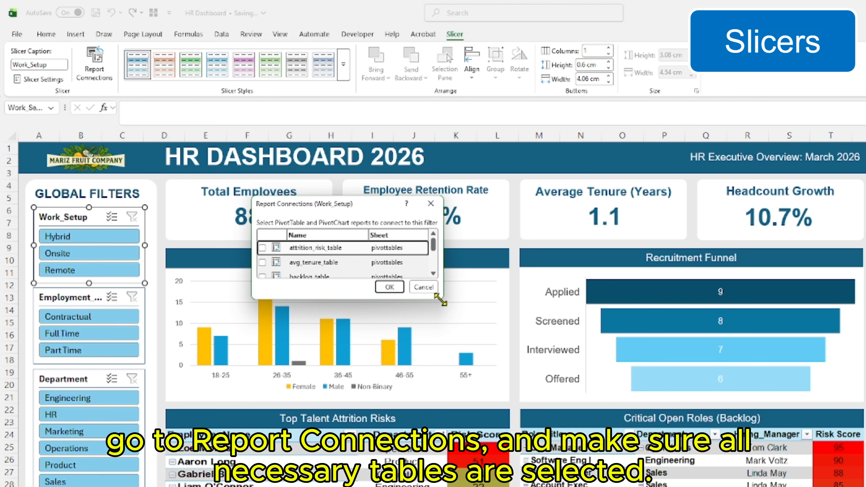
{"action": "left_click_drag", "start_coordinate": [441, 300], "coordinate": [556, 461]}
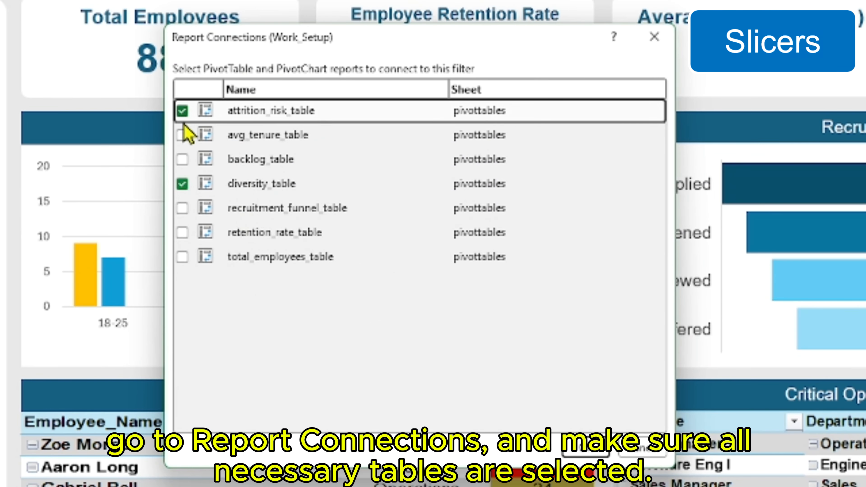
{"action": "left_click", "coordinate": [183, 135]}
{"action": "left_click", "coordinate": [182, 159]}
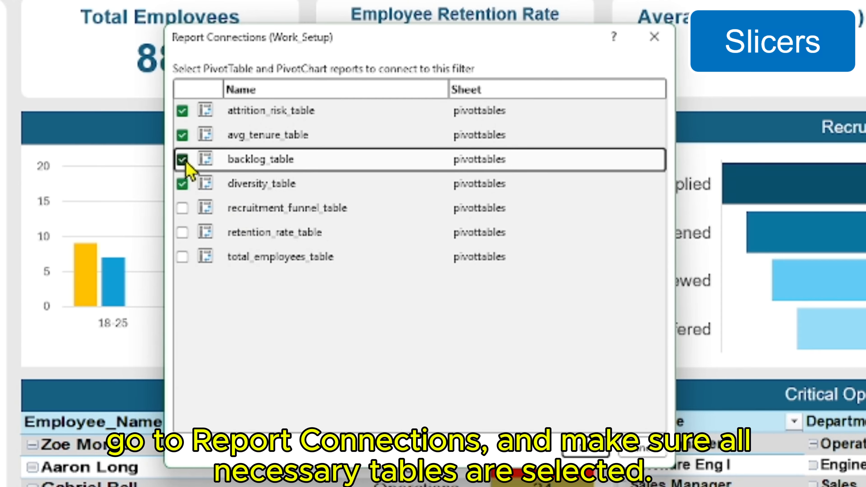
{"action": "left_click", "coordinate": [188, 209]}
{"action": "left_click", "coordinate": [183, 233]}
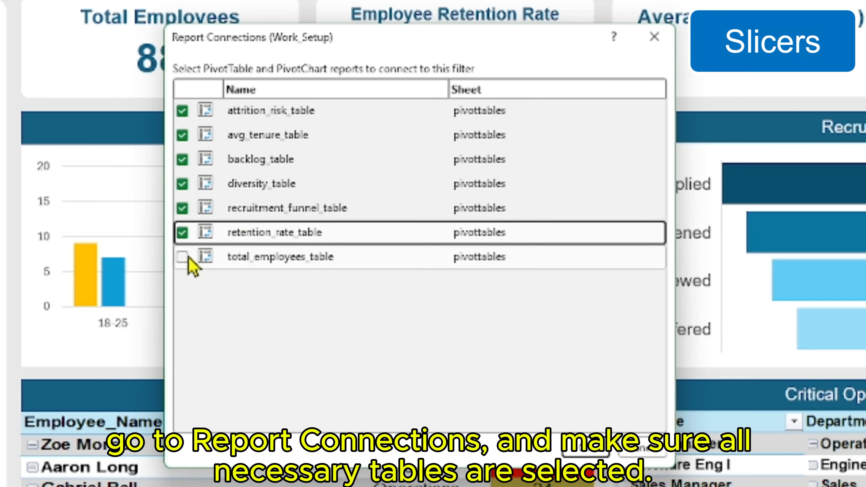
{"action": "left_click", "coordinate": [183, 257]}
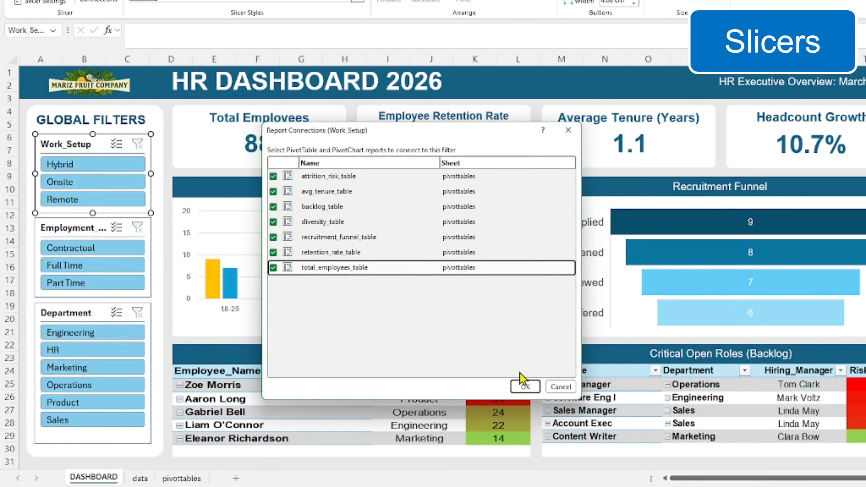
{"action": "left_click", "coordinate": [524, 385]}
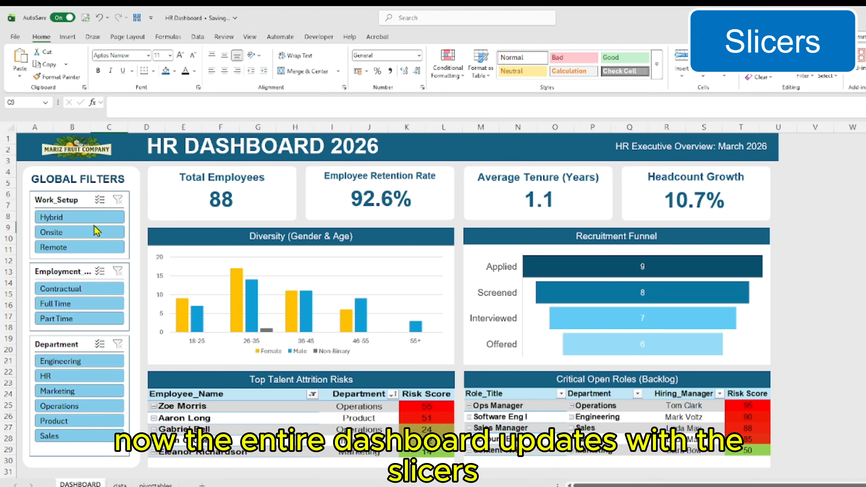
{"action": "left_click", "coordinate": [108, 167]}
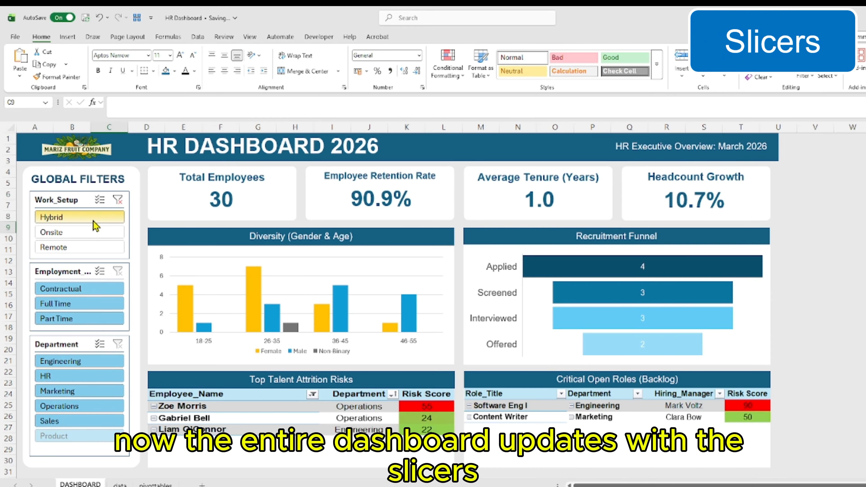
{"action": "left_click", "coordinate": [122, 201]}
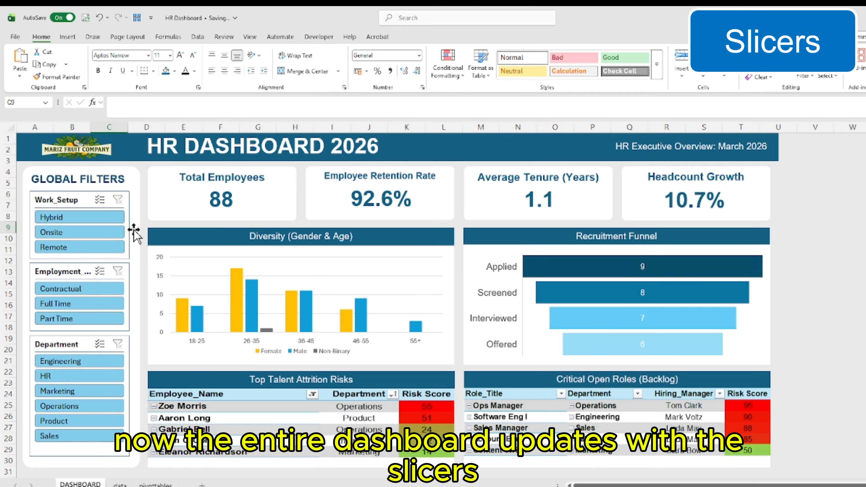
Connect the Employment_Type slicer to all seven pivot tables, from attrition_risk_table through total_employees_table
{"action": "left_click", "coordinate": [76, 271]}
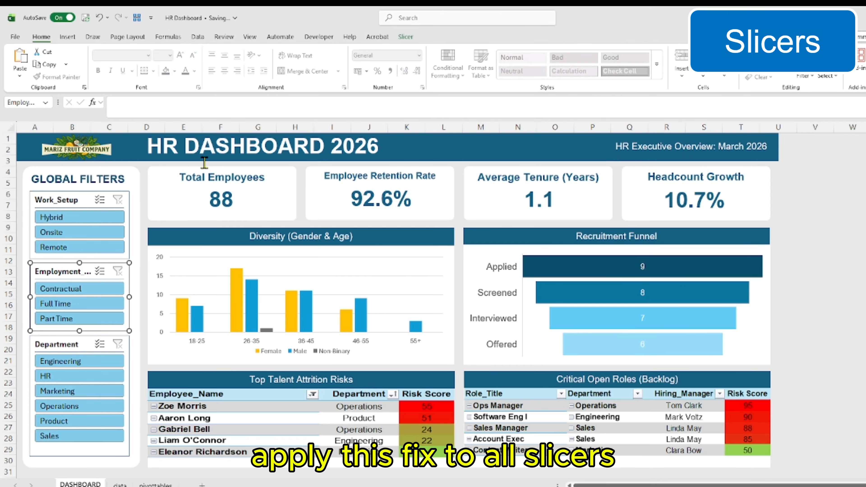
{"action": "left_click", "coordinate": [405, 38]}
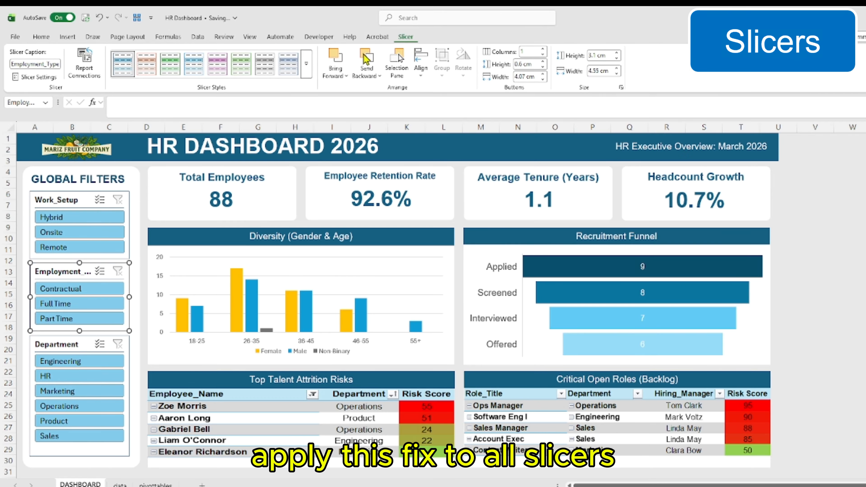
{"action": "left_click", "coordinate": [97, 79]}
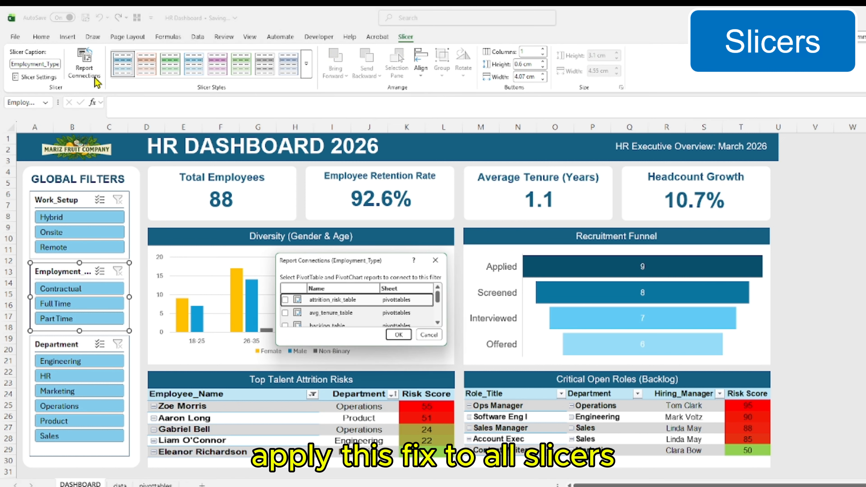
{"action": "left_click_drag", "start_coordinate": [328, 268], "coordinate": [243, 194]}
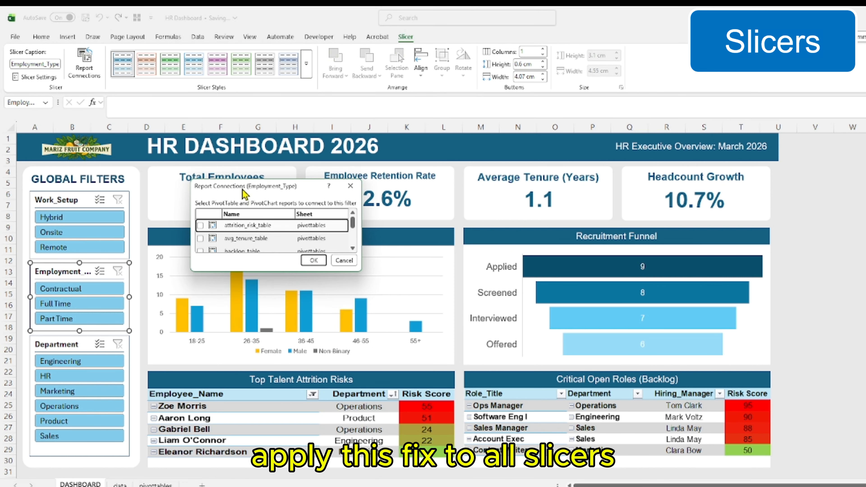
{"action": "left_click_drag", "start_coordinate": [357, 269], "coordinate": [442, 409]}
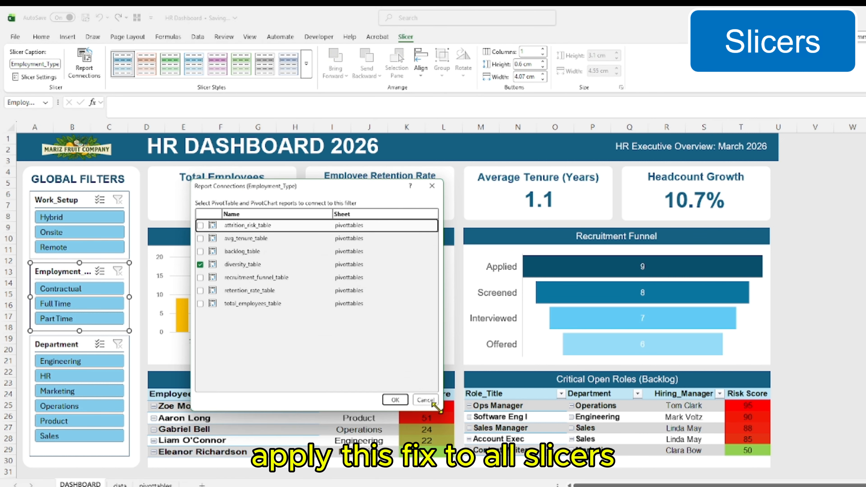
{"action": "left_click", "coordinate": [200, 238]}
{"action": "left_click", "coordinate": [200, 251]}
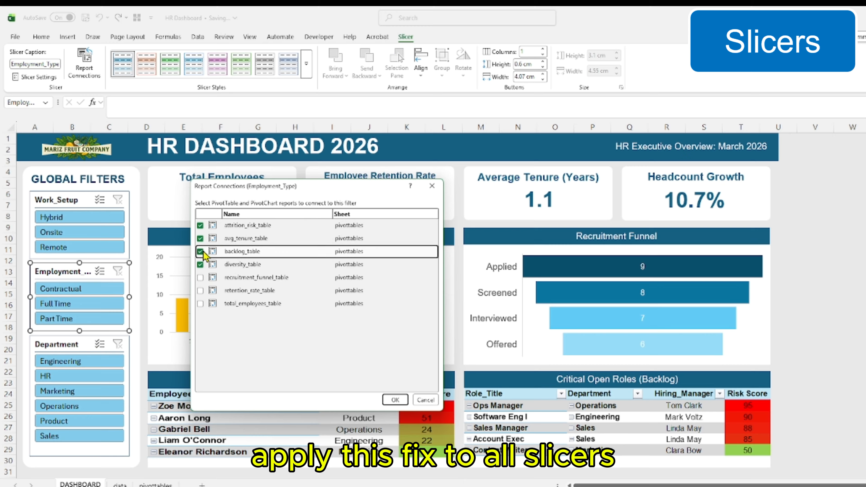
{"action": "left_click", "coordinate": [199, 277]}
{"action": "left_click", "coordinate": [200, 290]}
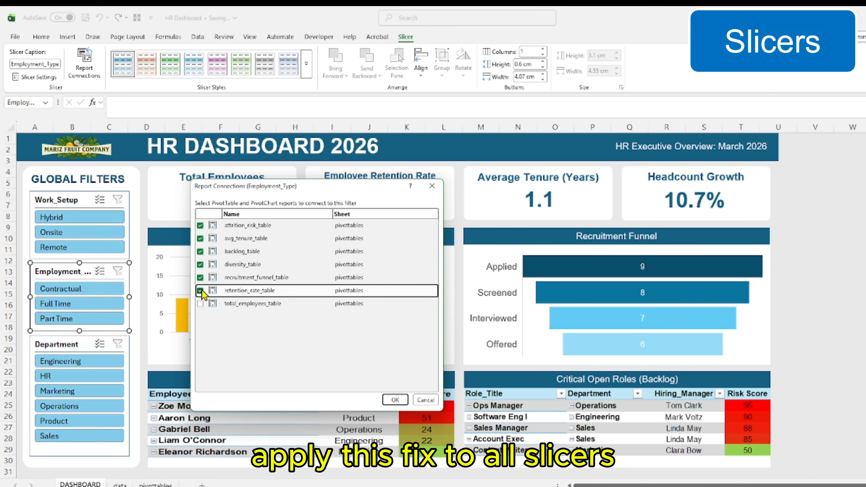
{"action": "left_click", "coordinate": [200, 304]}
{"action": "left_click", "coordinate": [394, 400]}
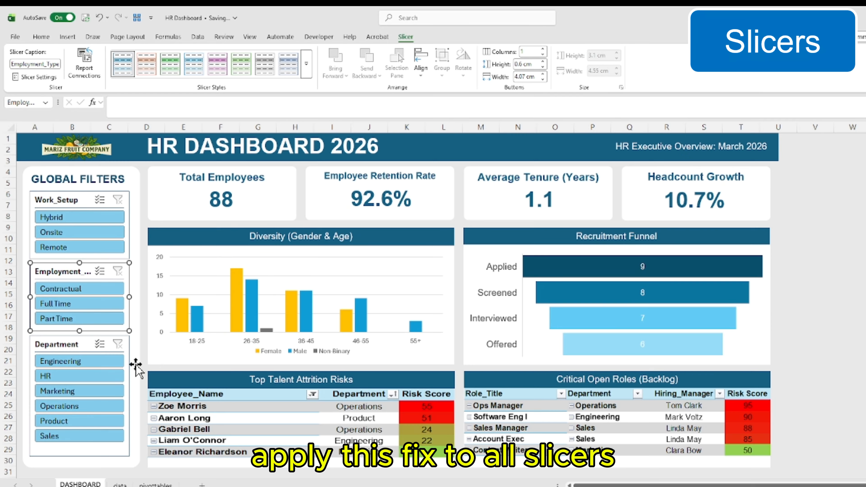
Connect the Department slicer to all seven pivot tables, adding every report besides diversity_table, and deselect the slicer
{"action": "left_click", "coordinate": [77, 348]}
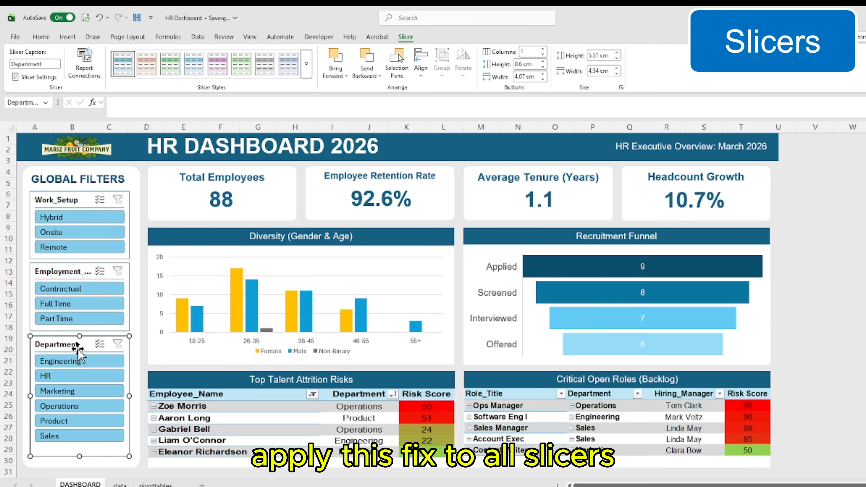
{"action": "left_click", "coordinate": [87, 81]}
{"action": "left_click_drag", "start_coordinate": [293, 259], "coordinate": [257, 165]}
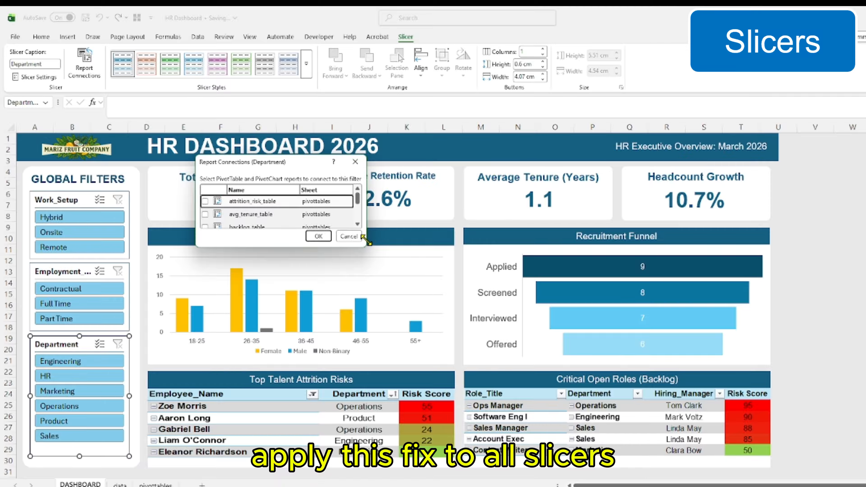
{"action": "left_click_drag", "start_coordinate": [367, 241], "coordinate": [384, 346]}
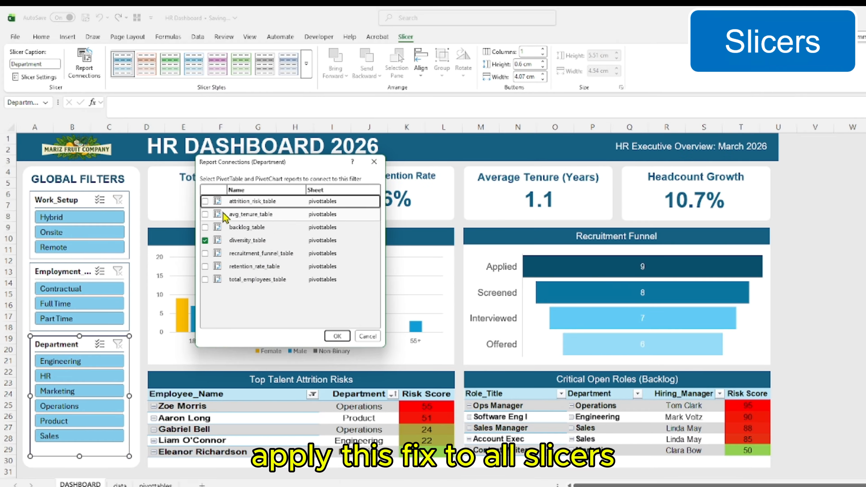
{"action": "left_click", "coordinate": [204, 201]}
{"action": "left_click", "coordinate": [205, 215]}
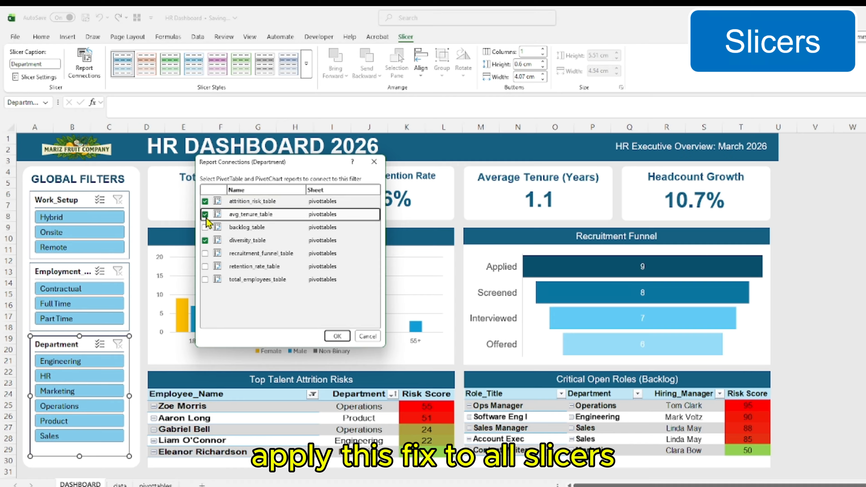
{"action": "left_click", "coordinate": [205, 228]}
{"action": "left_click", "coordinate": [206, 253]}
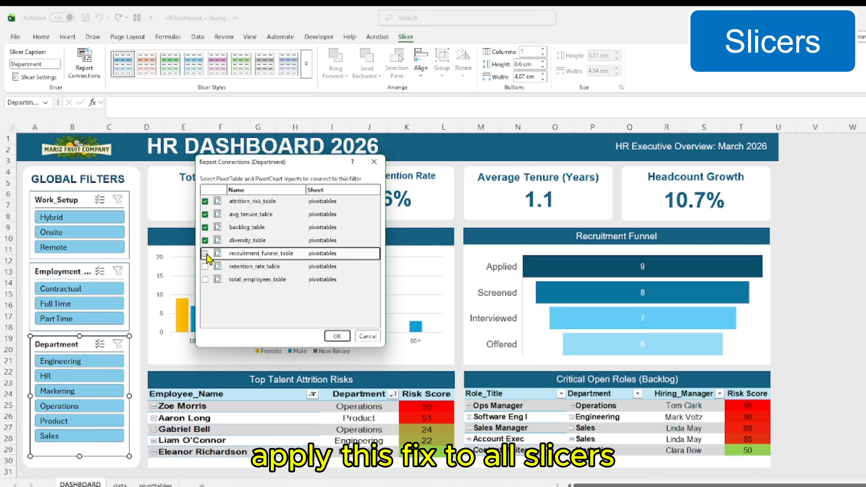
{"action": "left_click", "coordinate": [206, 266]}
{"action": "left_click", "coordinate": [205, 279]}
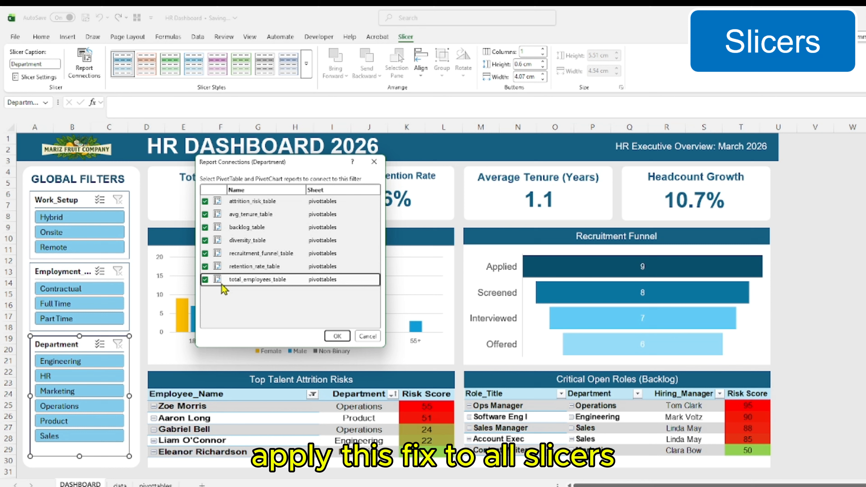
{"action": "left_click", "coordinate": [337, 336]}
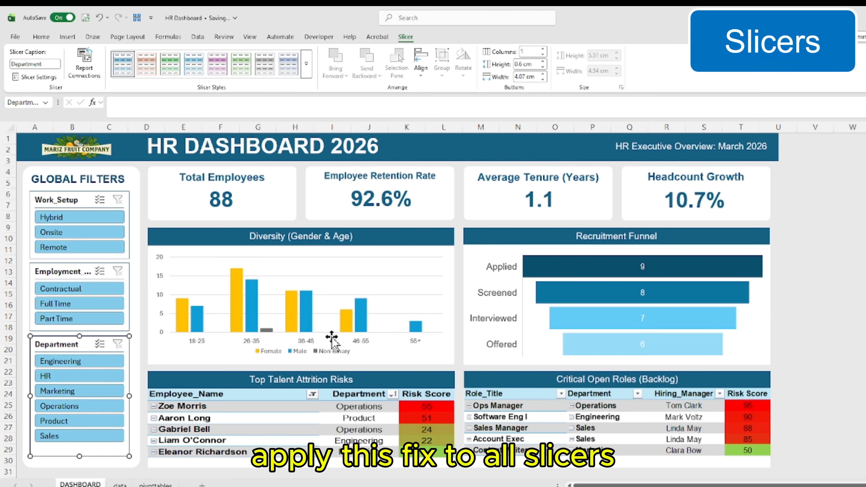
{"action": "key", "text": "Escape"}
Test Employment_Type with Full Time and Department with Engineering alone and Engineering through Operations, clear each slicer's filter, and return to cell A1
{"action": "left_click", "coordinate": [86, 303]}
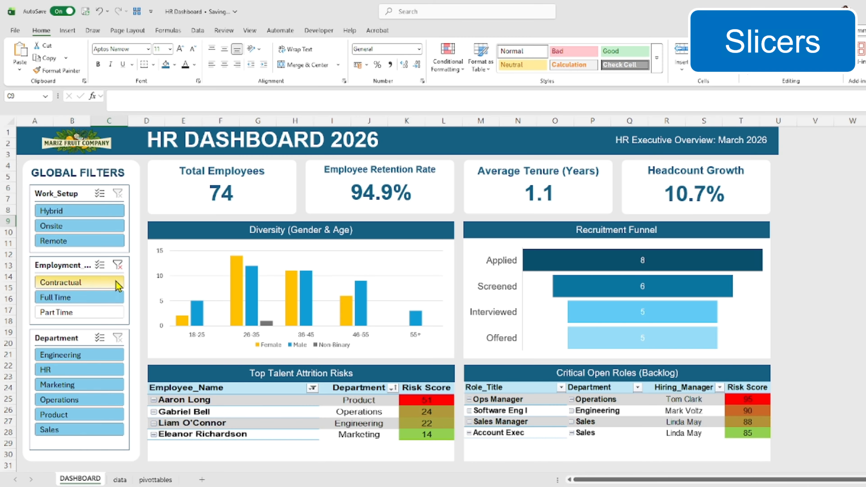
{"action": "left_click", "coordinate": [119, 265]}
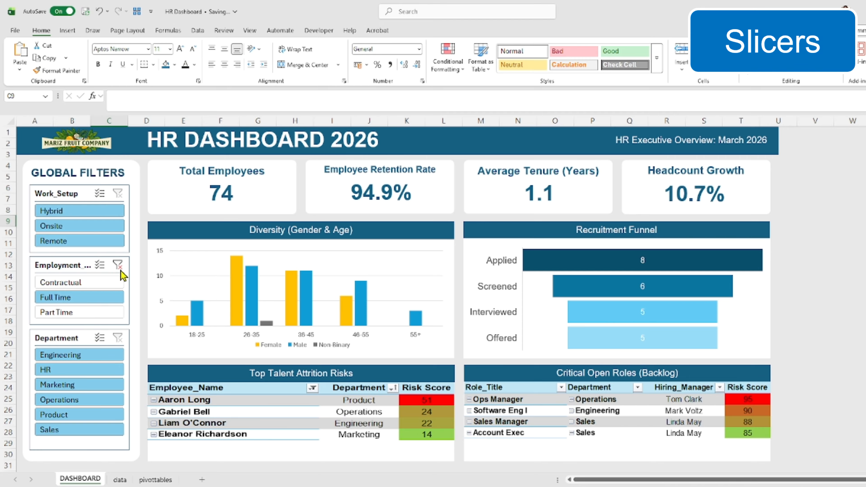
{"action": "left_click", "coordinate": [88, 358]}
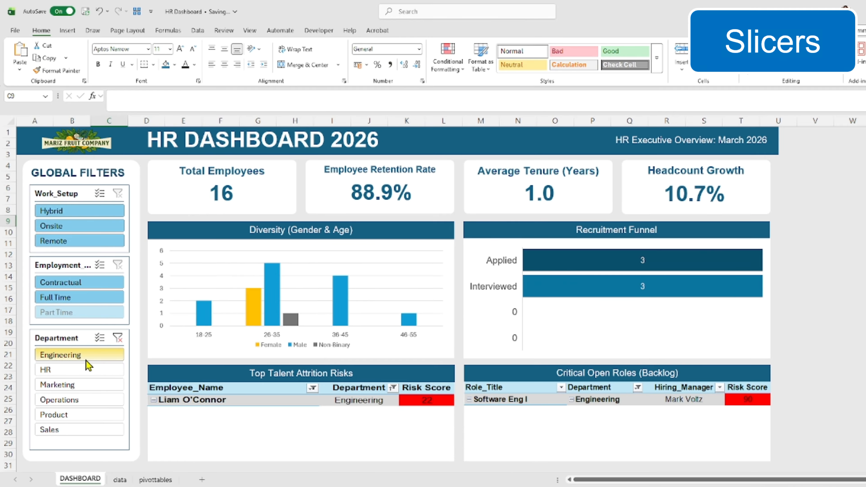
{"action": "left_click_drag", "start_coordinate": [88, 358], "coordinate": [96, 401]}
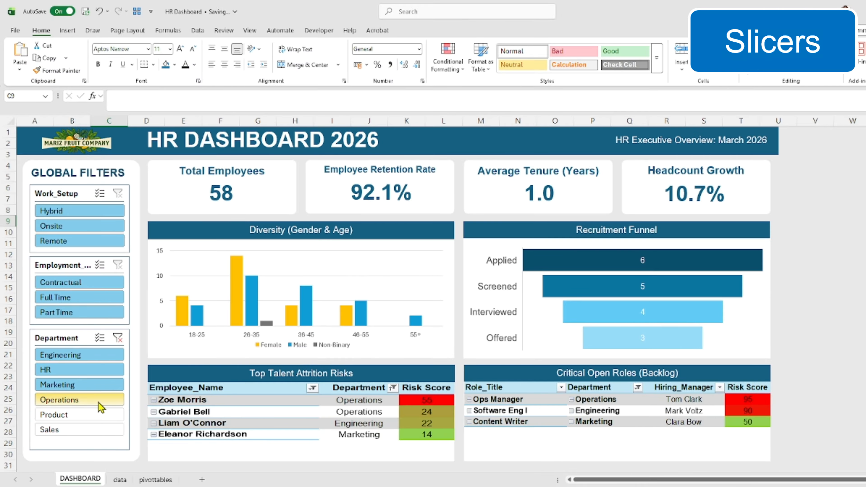
{"action": "left_click", "coordinate": [118, 339]}
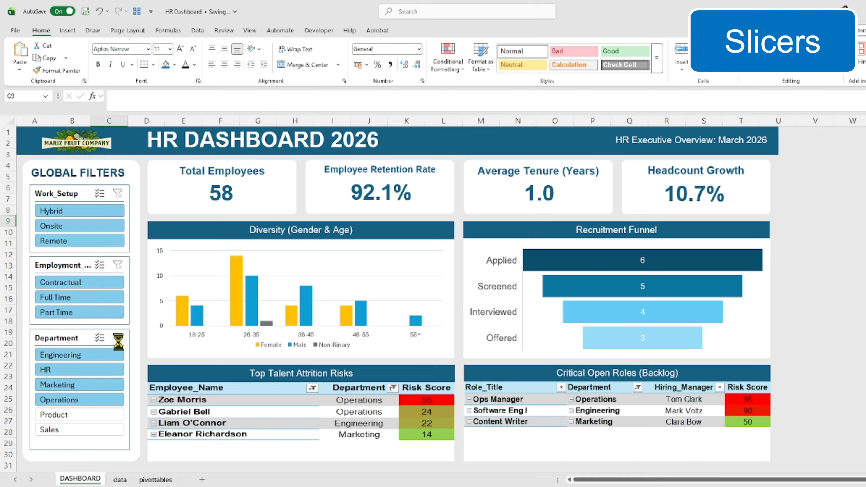
{"action": "left_click", "coordinate": [826, 385]}
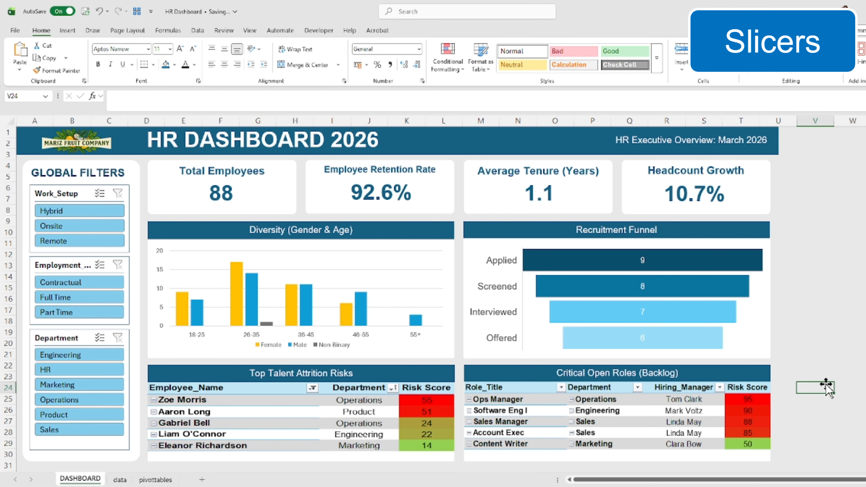
{"action": "key", "text": "ctrl+Home"}
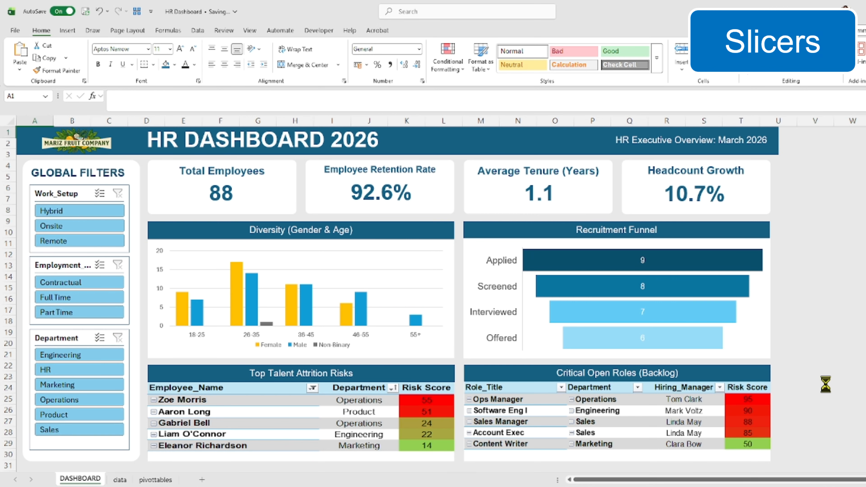